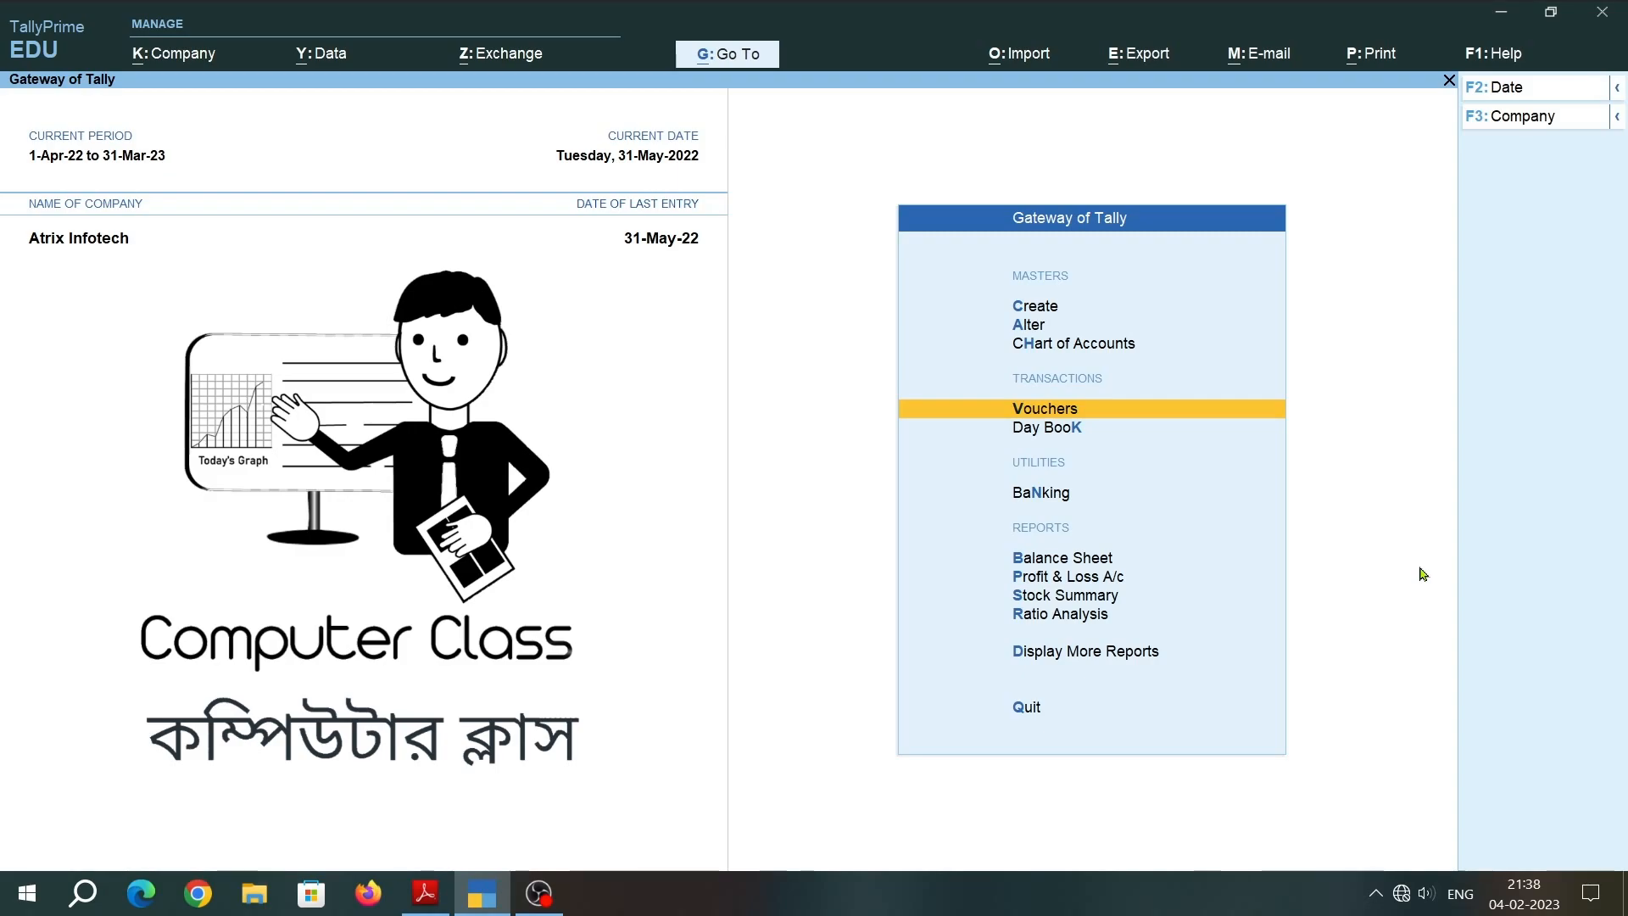
Read the listed purchase transactions in the Adobe Reader document and return to TallyPrime.
key("alt")
key("alt+Tab")
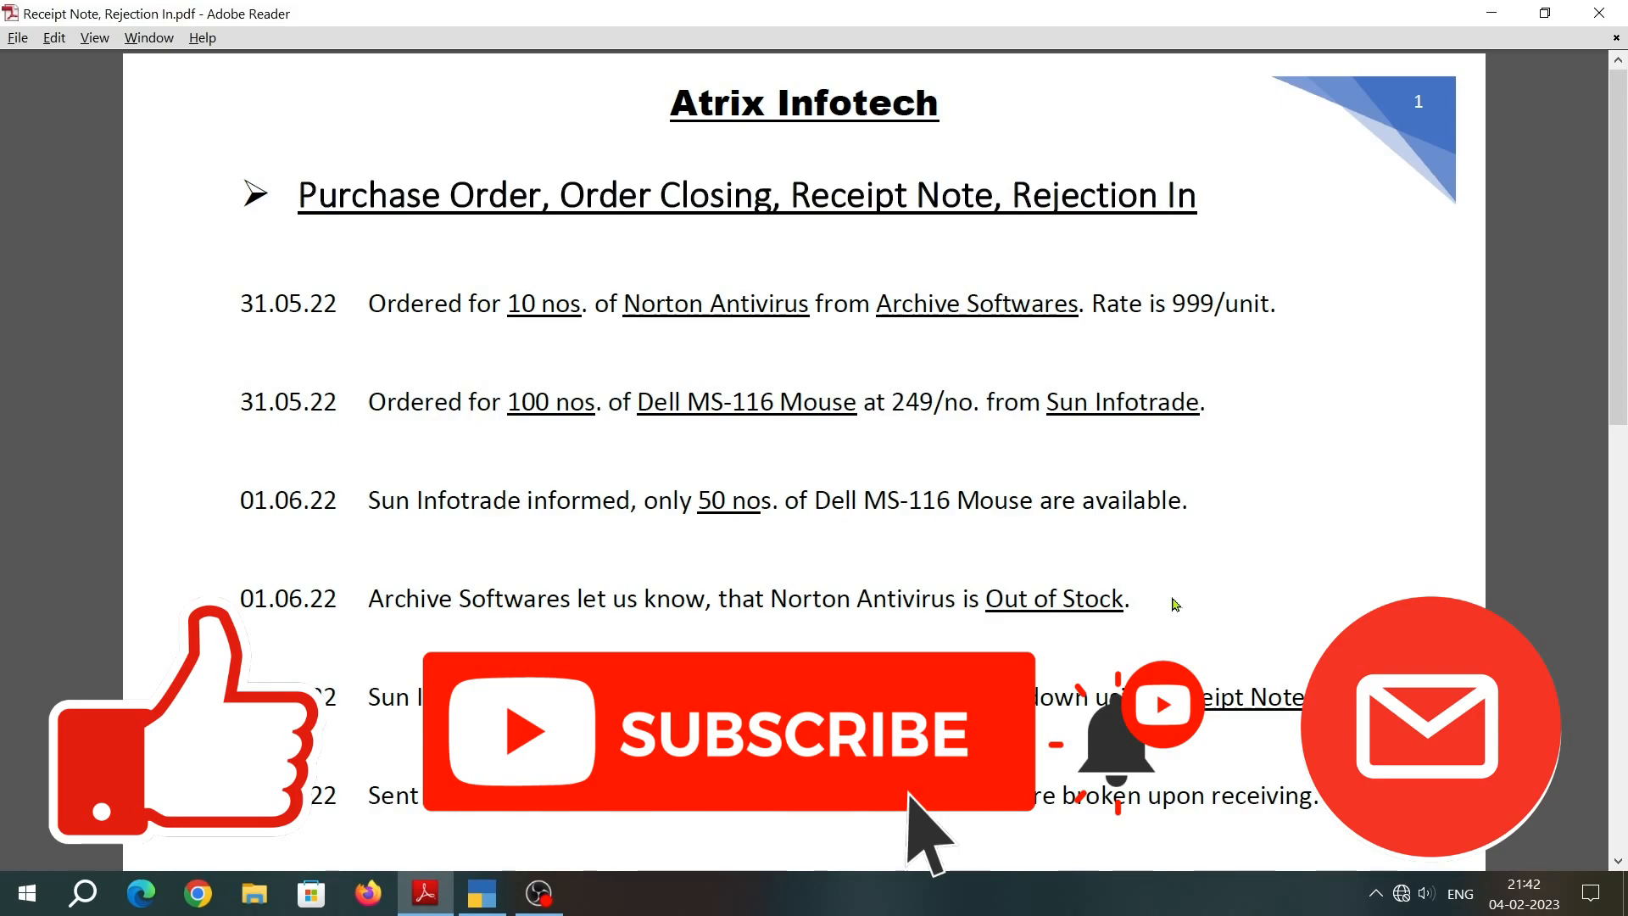
key("alt+Tab")
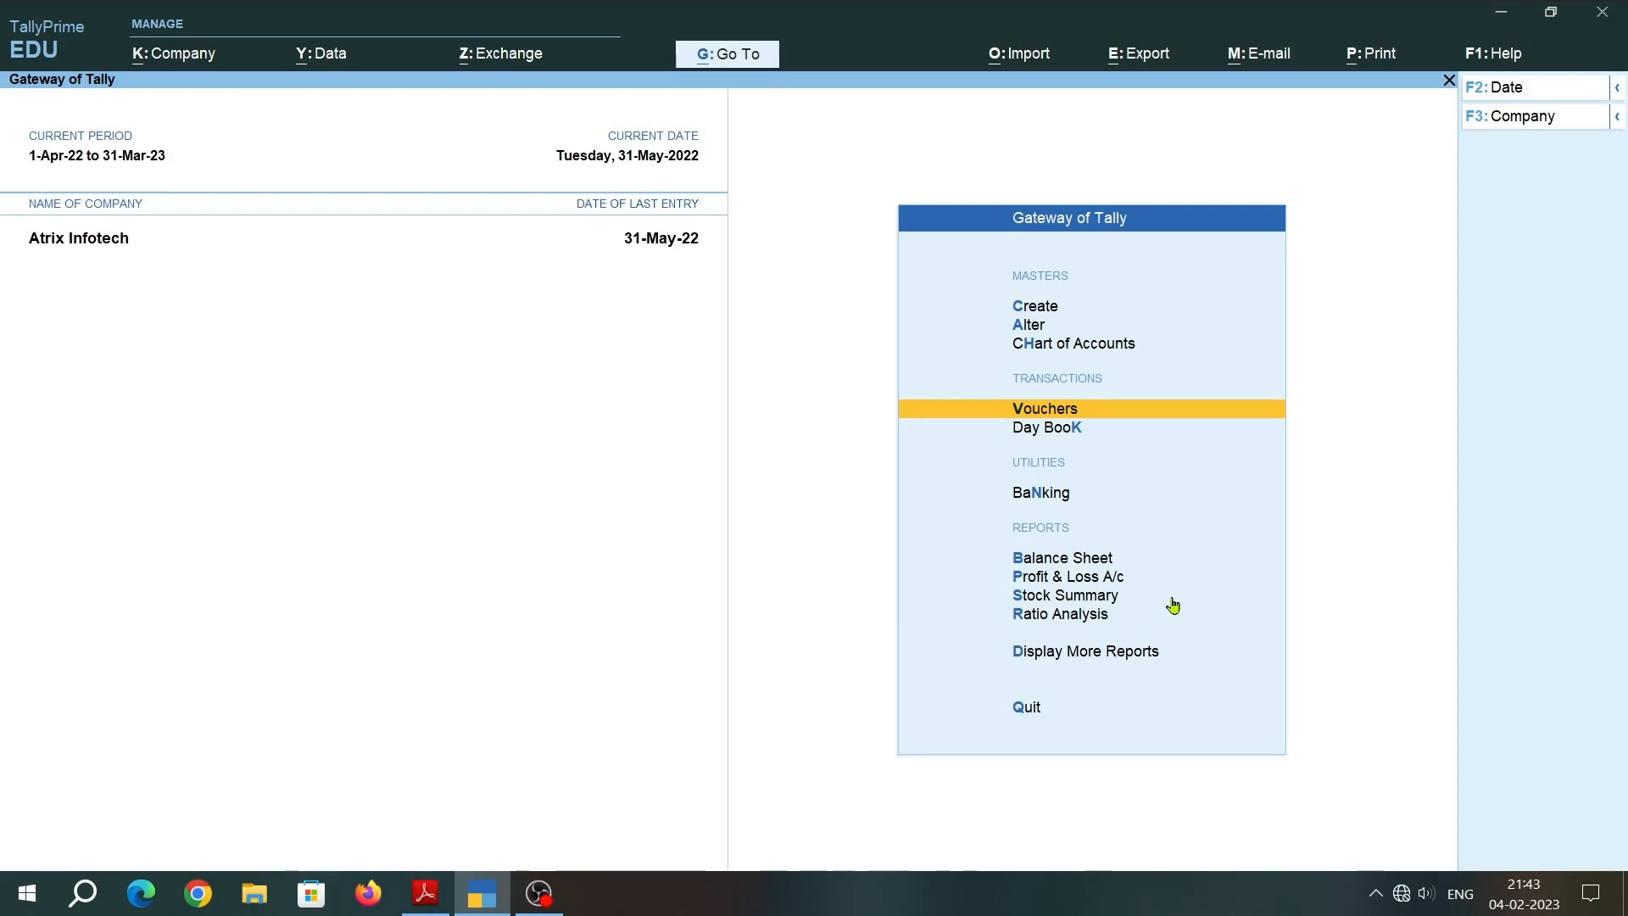
Open the Statements of Inventory among the additional reports.
key("Down")
key("Down")
key("Down")
key("Down")
key("Down")
key("Down")
key("Down")
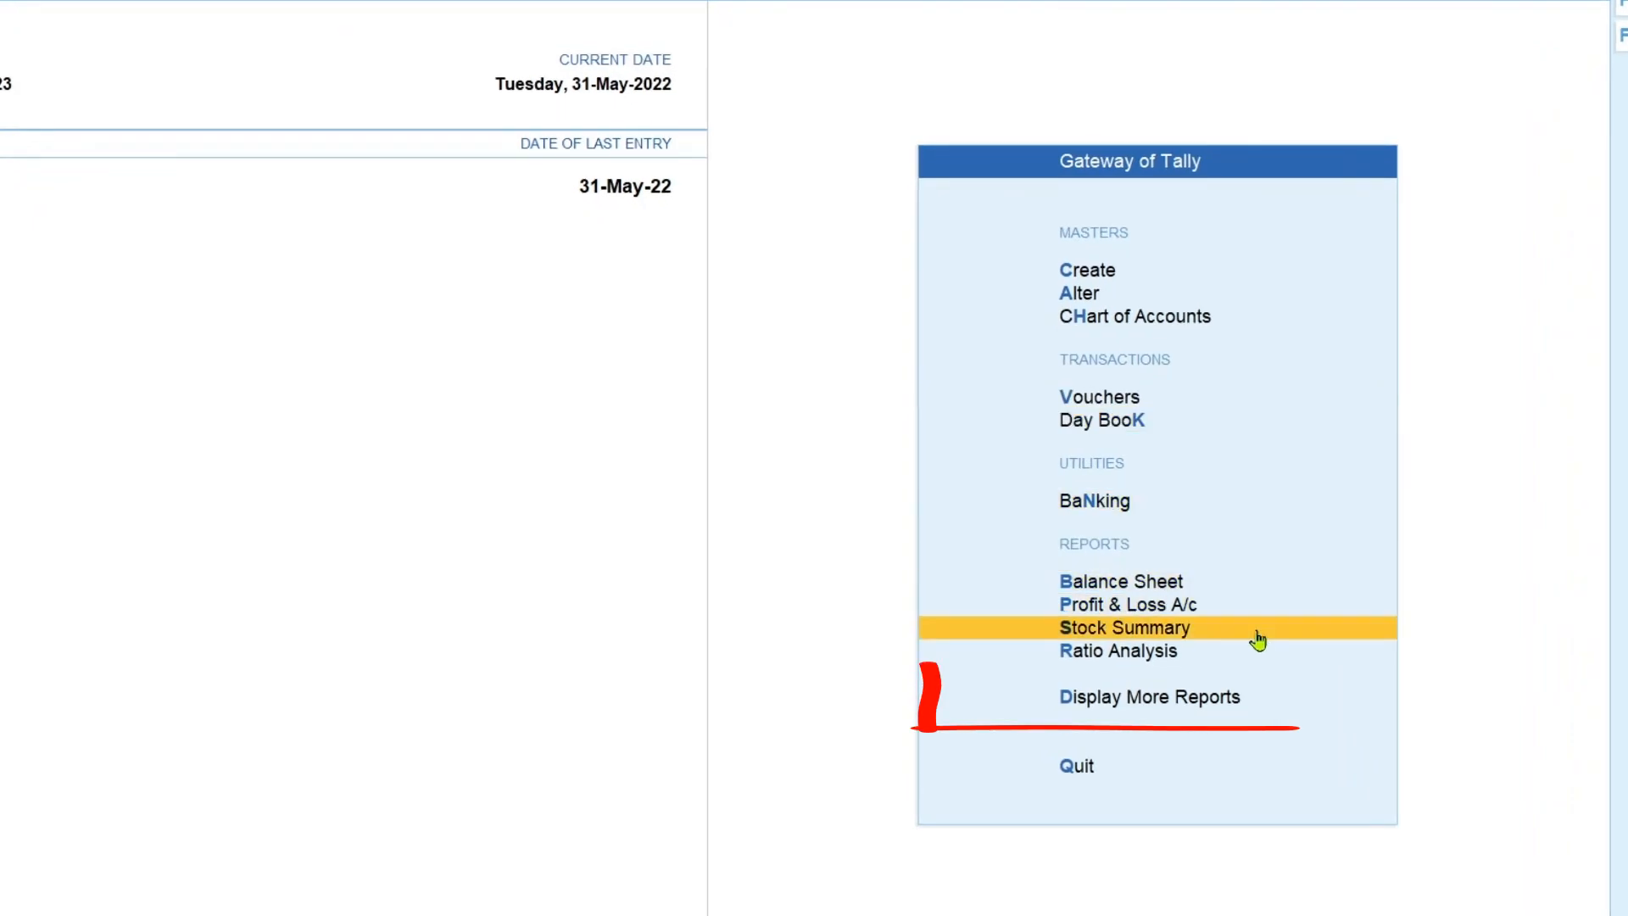
left_click(1297, 699)
key("Down")
key("Down")
key("Down")
key("Down")
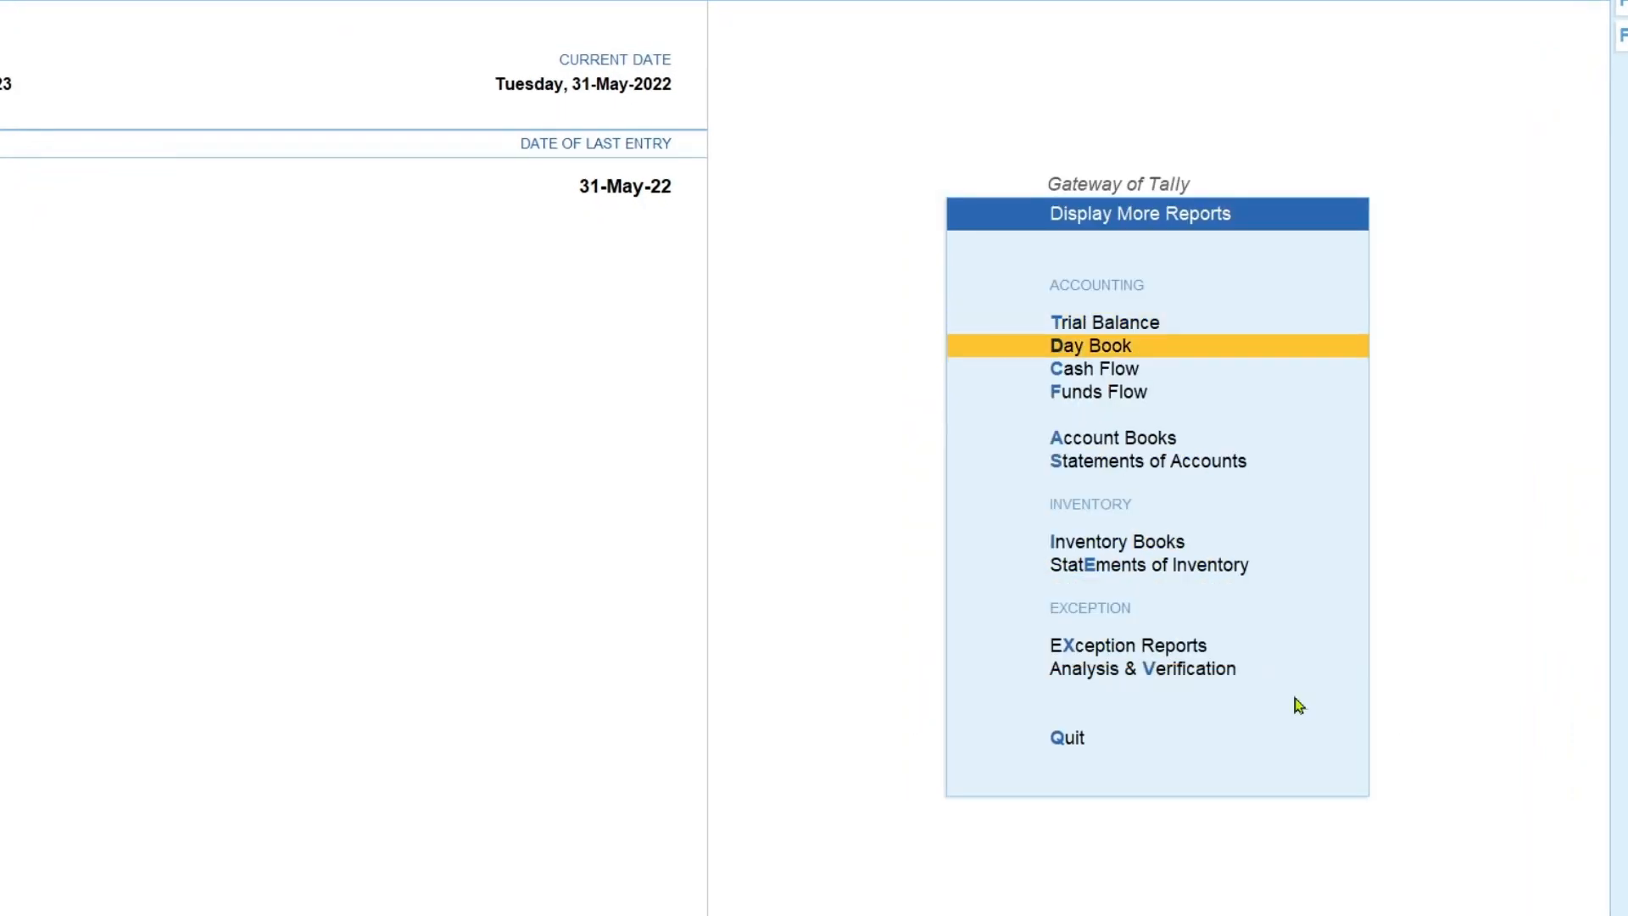
key("Down")
key("Down")
key("Down")
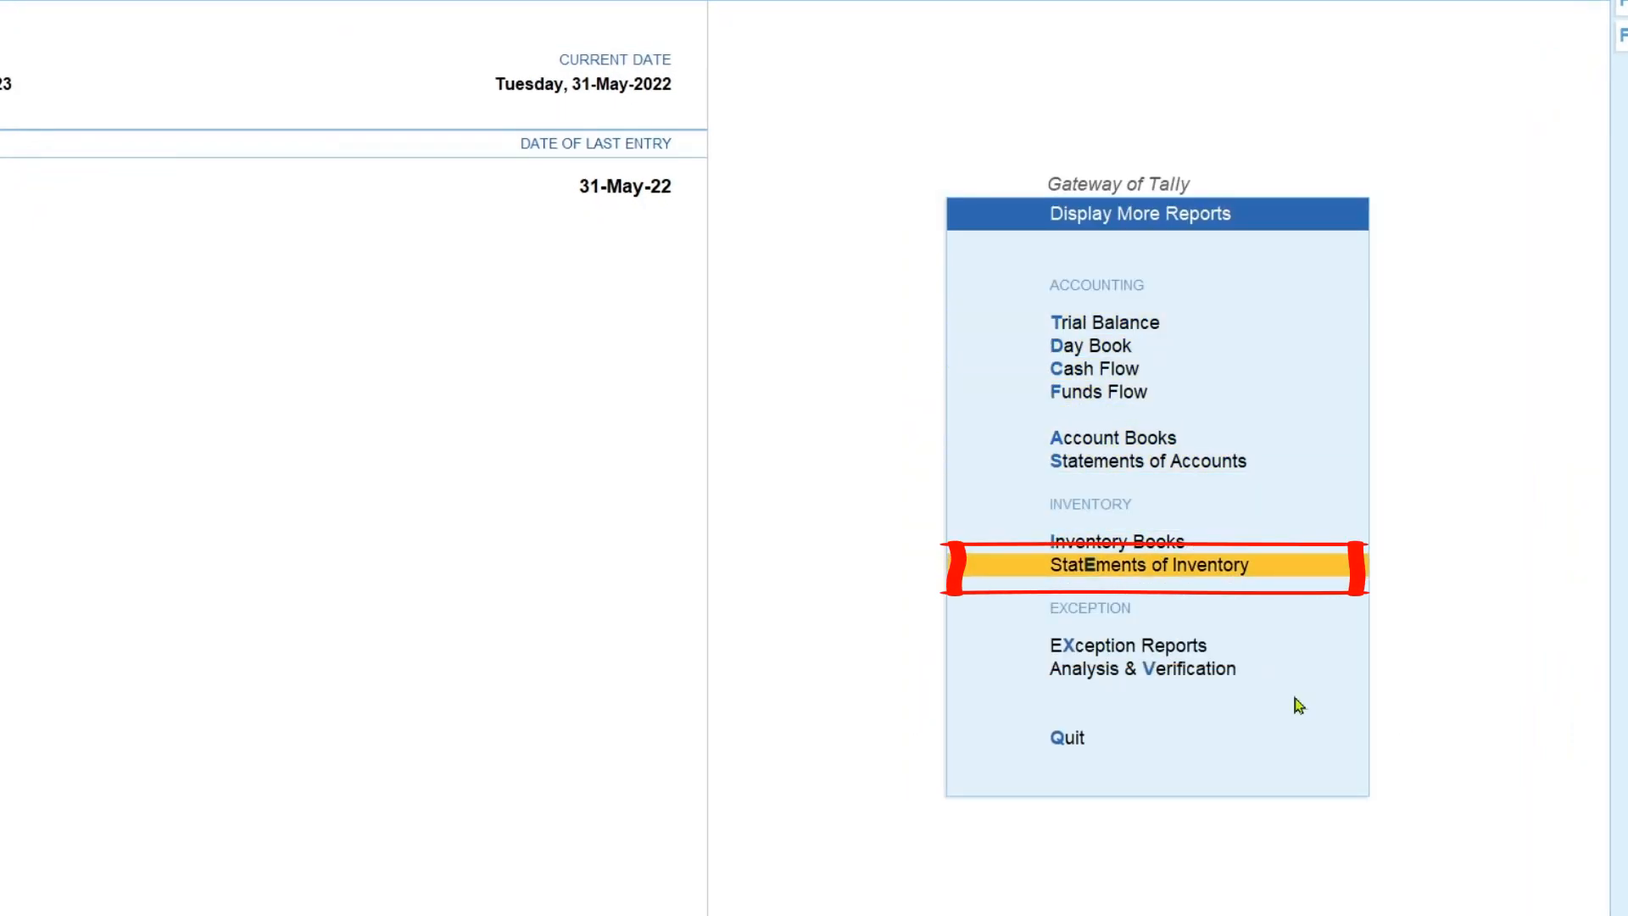
left_click(1310, 577)
Display the outstanding purchase orders for all orders.
key("Down")
key("Down")
key("Down")
key("Down")
key("Down")
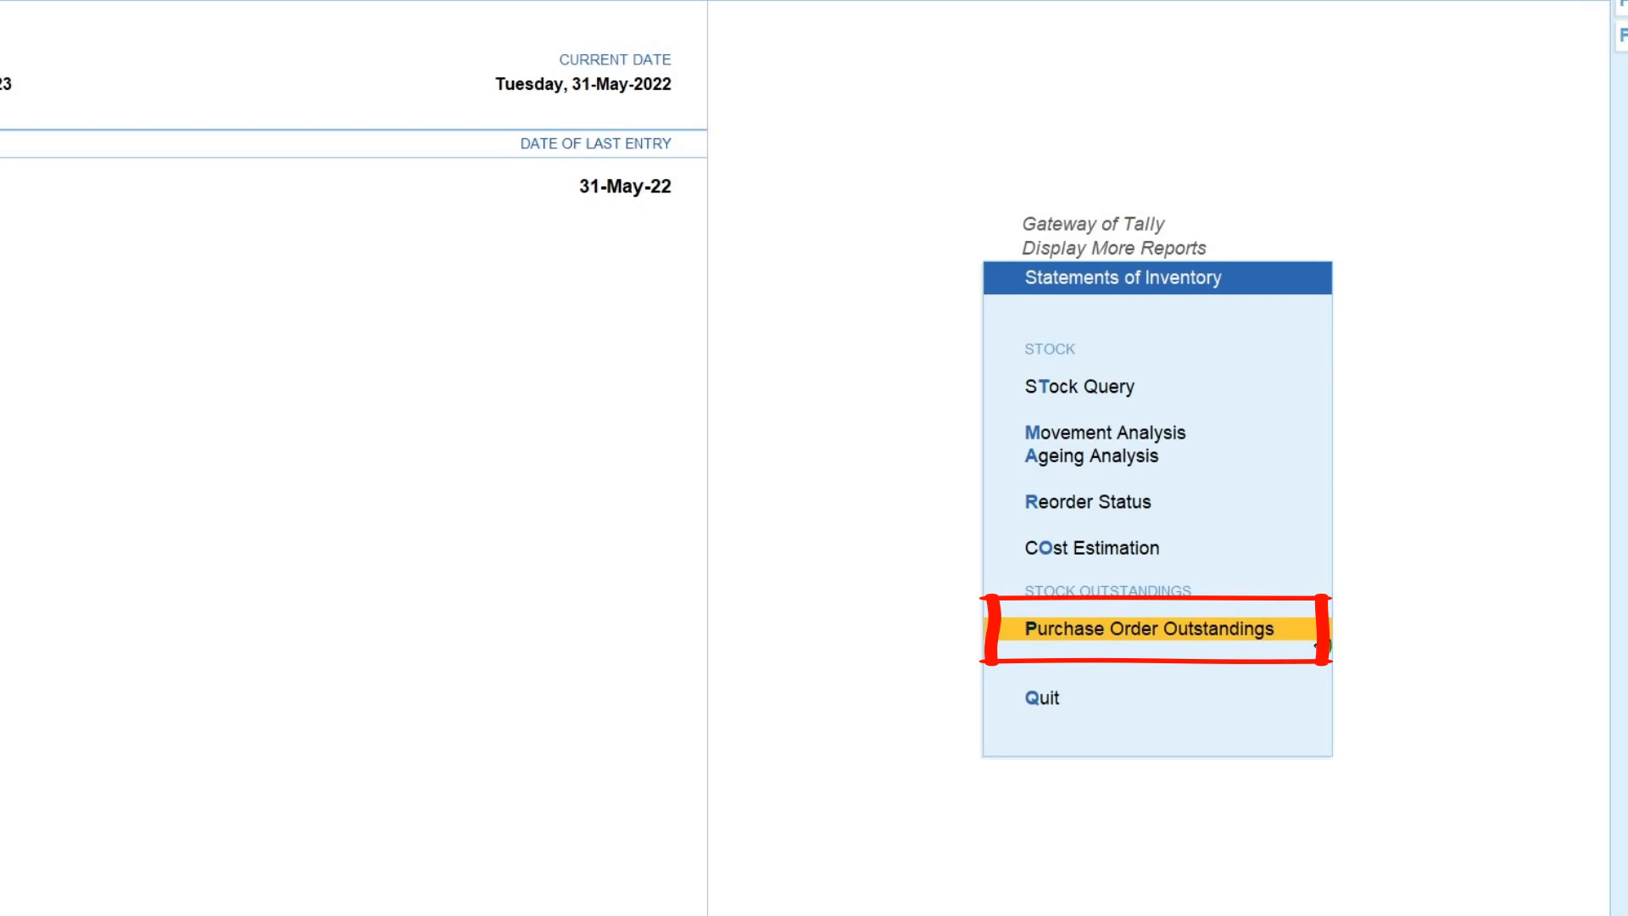
left_click(1317, 640)
key("Down")
key("Down")
key("Down")
key("Down")
key("Down")
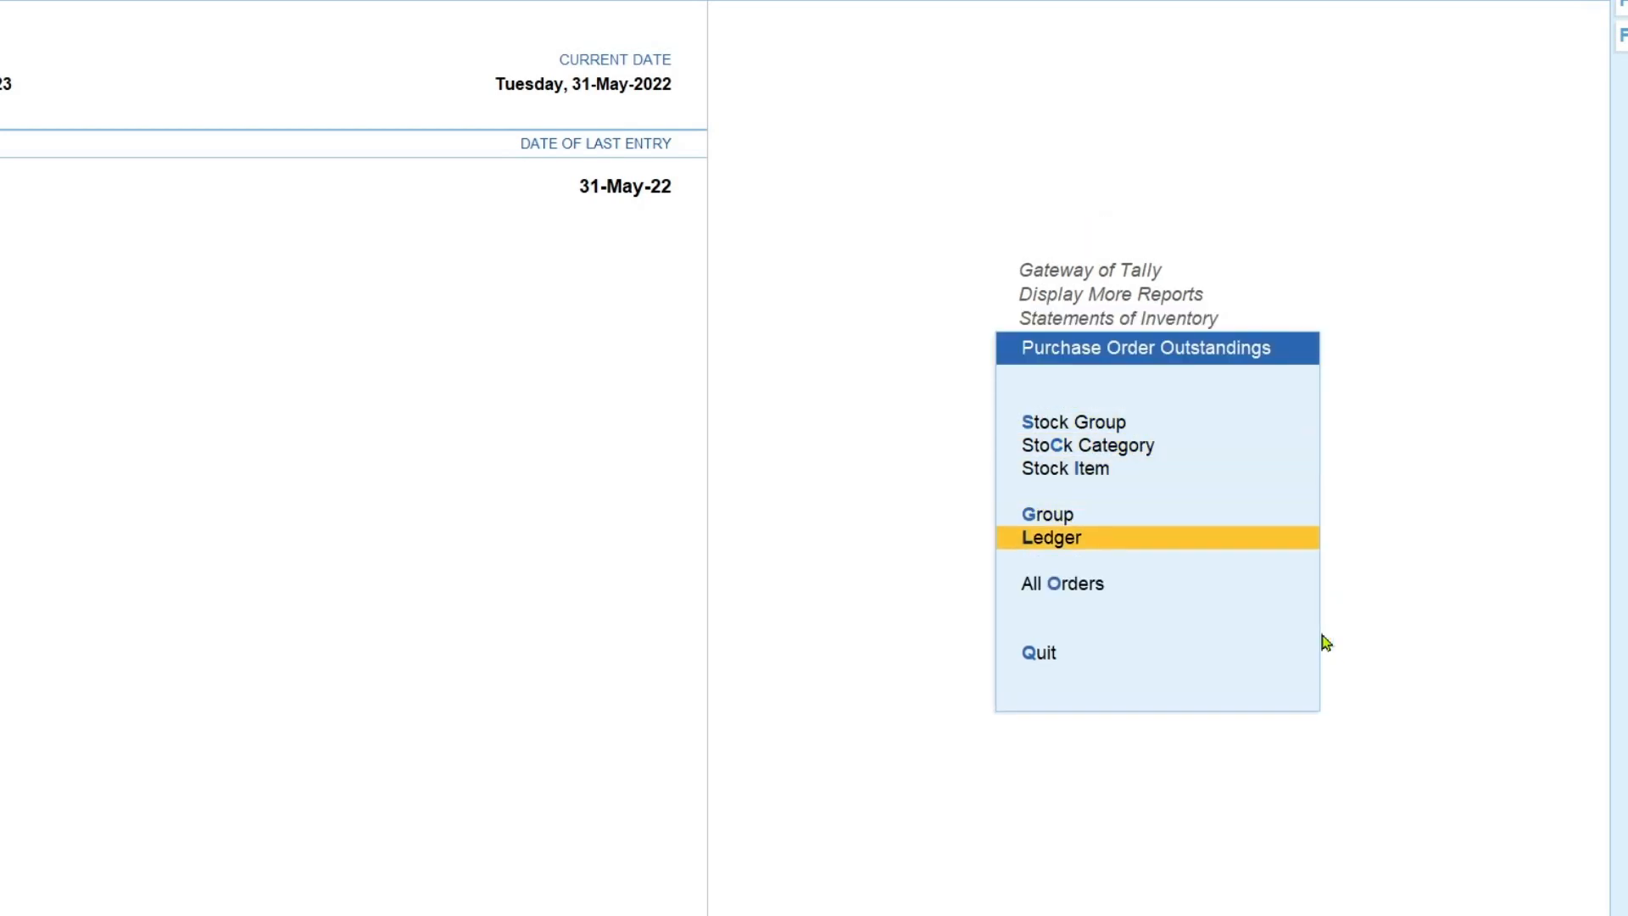
key("Return")
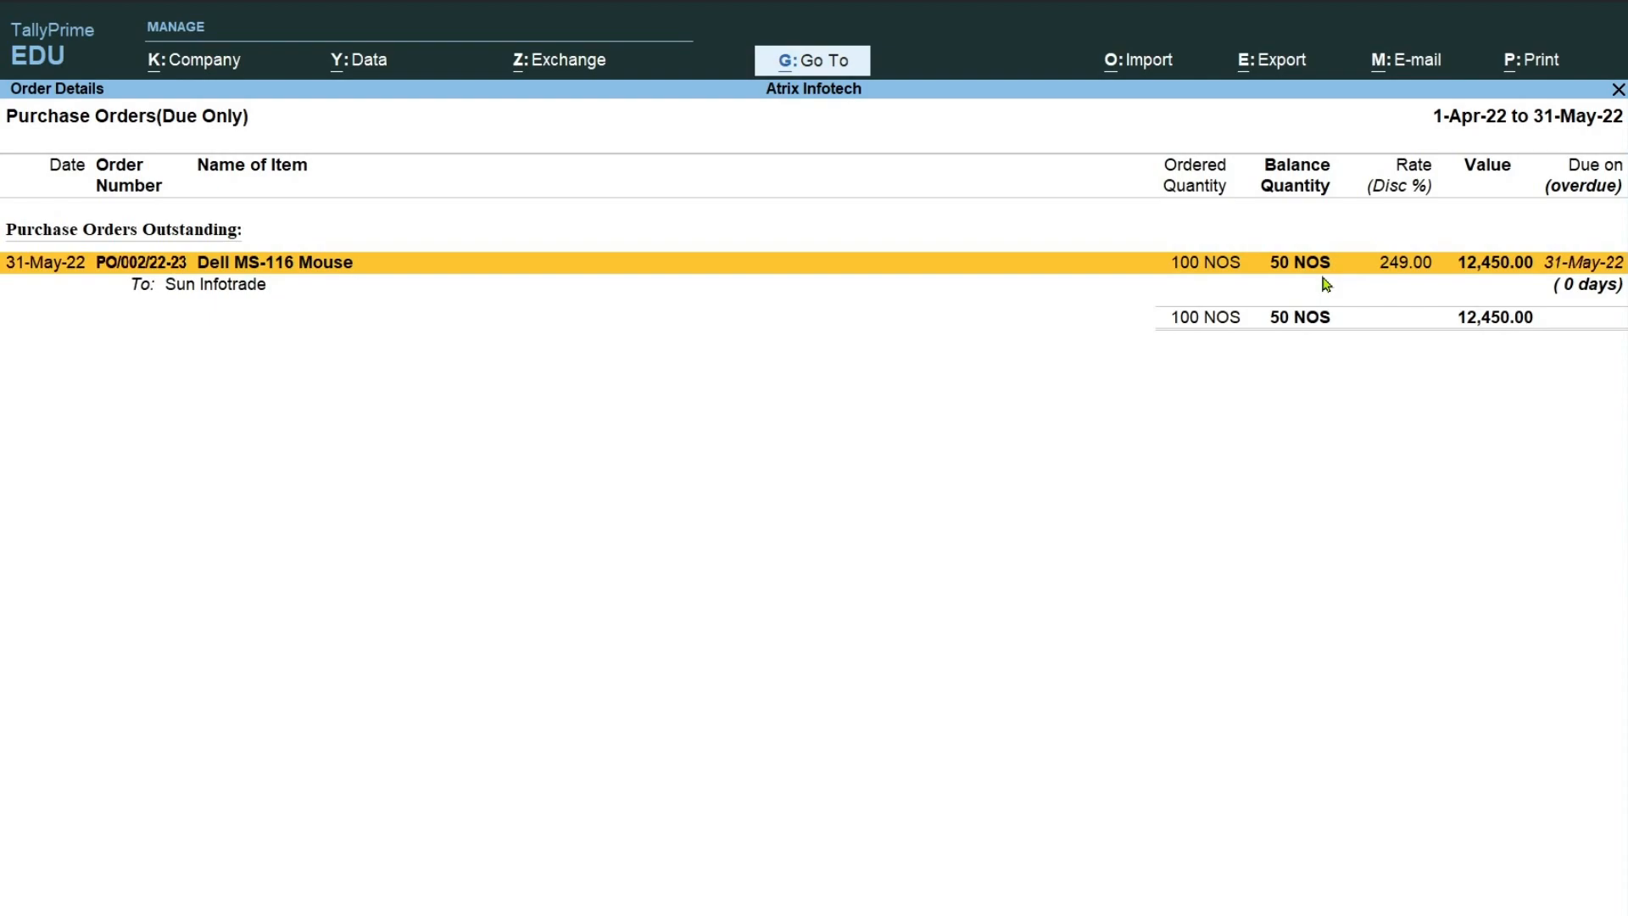
Check the receipt note transaction dated 02.06.22 in the Adobe Reader document, return to TallyPrime and close the purchase order report.
key("alt+Tab")
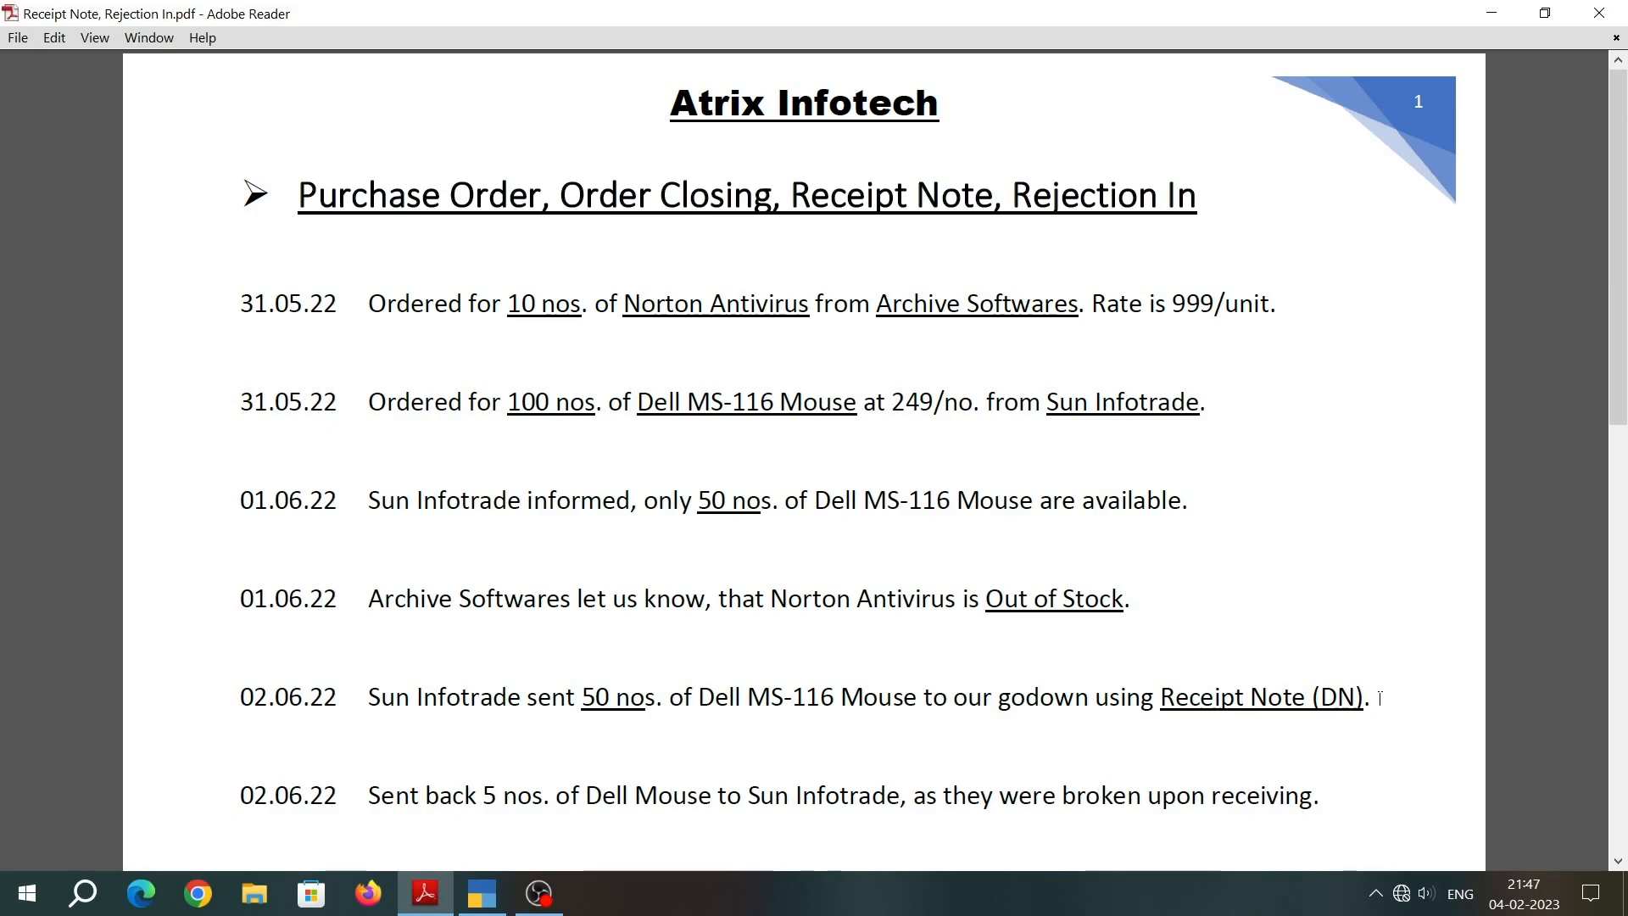
key("alt+Tab")
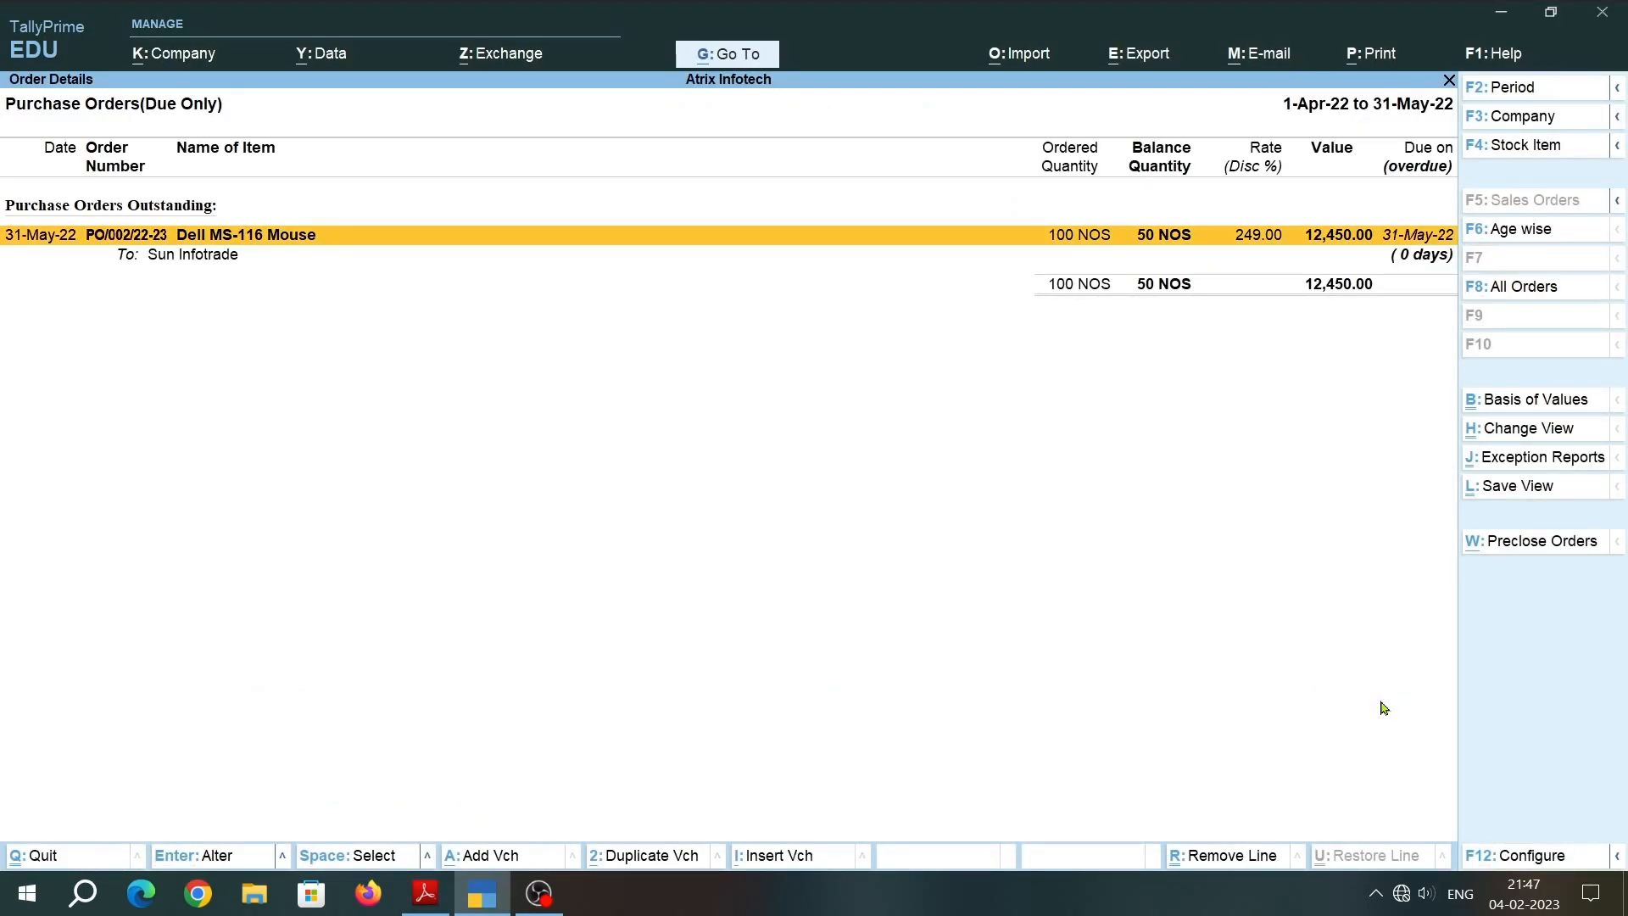
key("Escape")
key("Escape")
key("Escape")
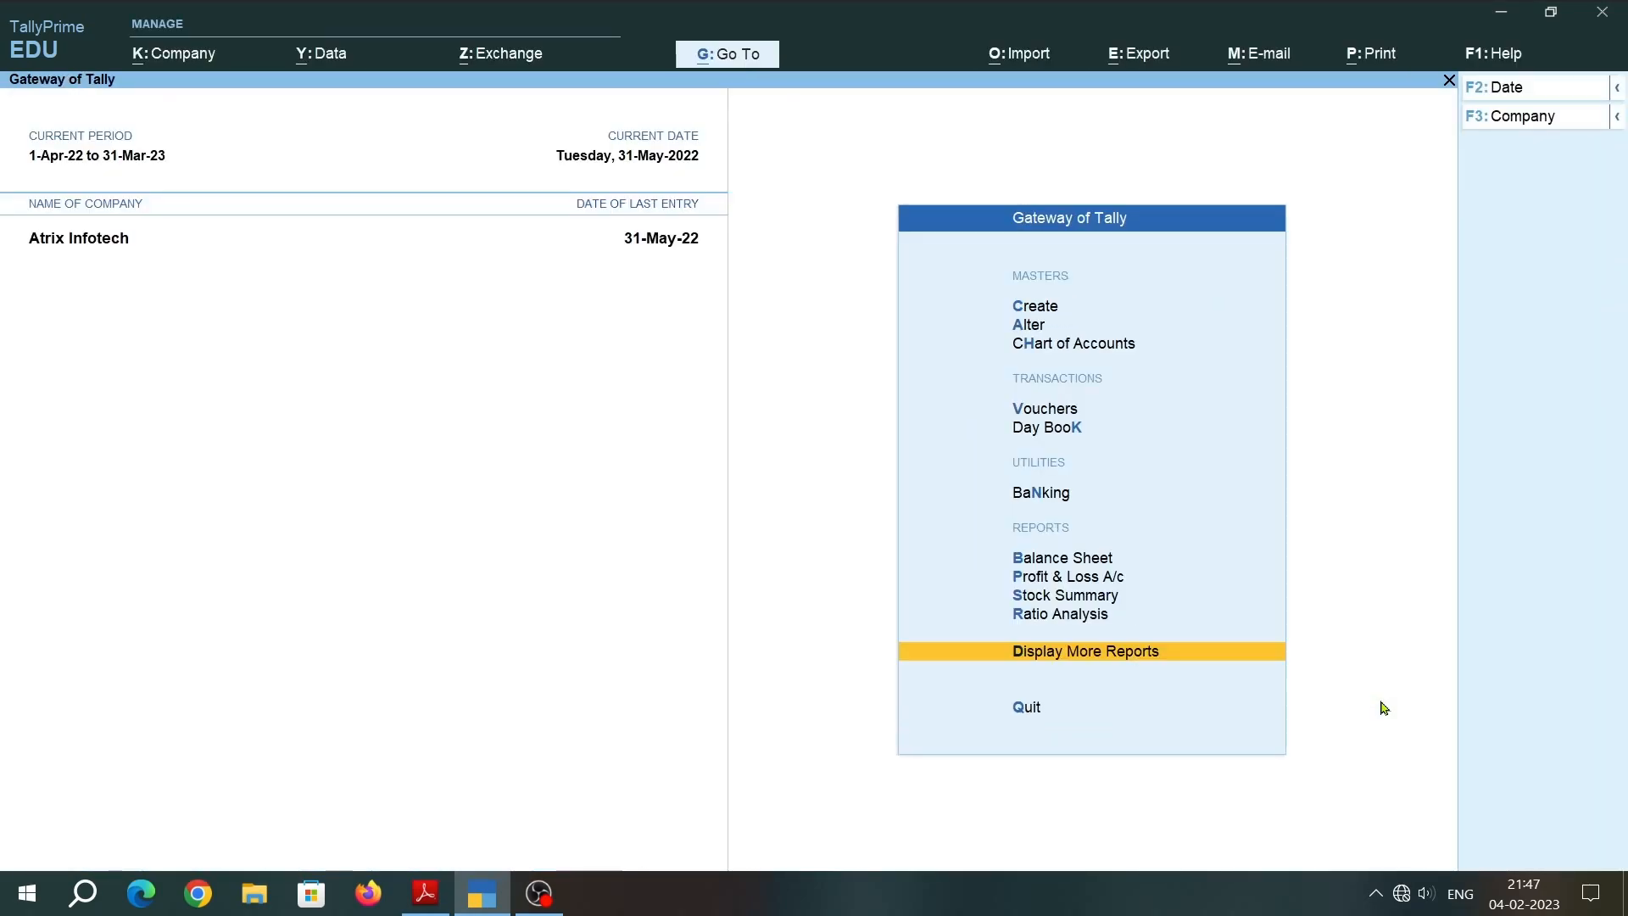
Start creating a new voucher from the Gateway of Tally.
key("Down")
key("Down")
key("Down")
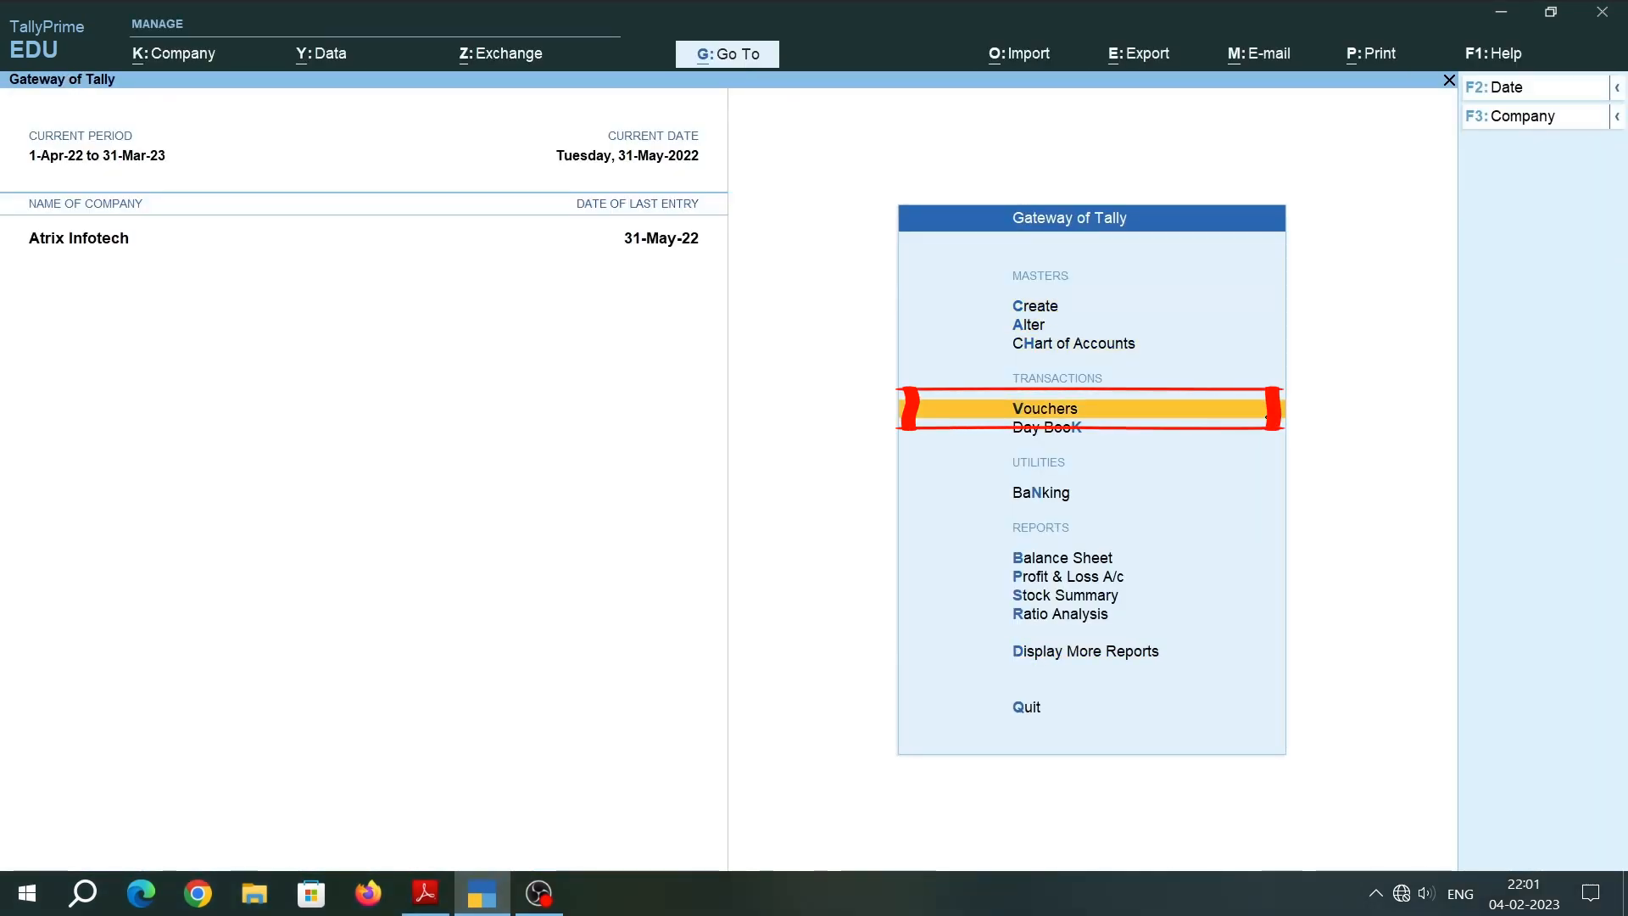
key("Return")
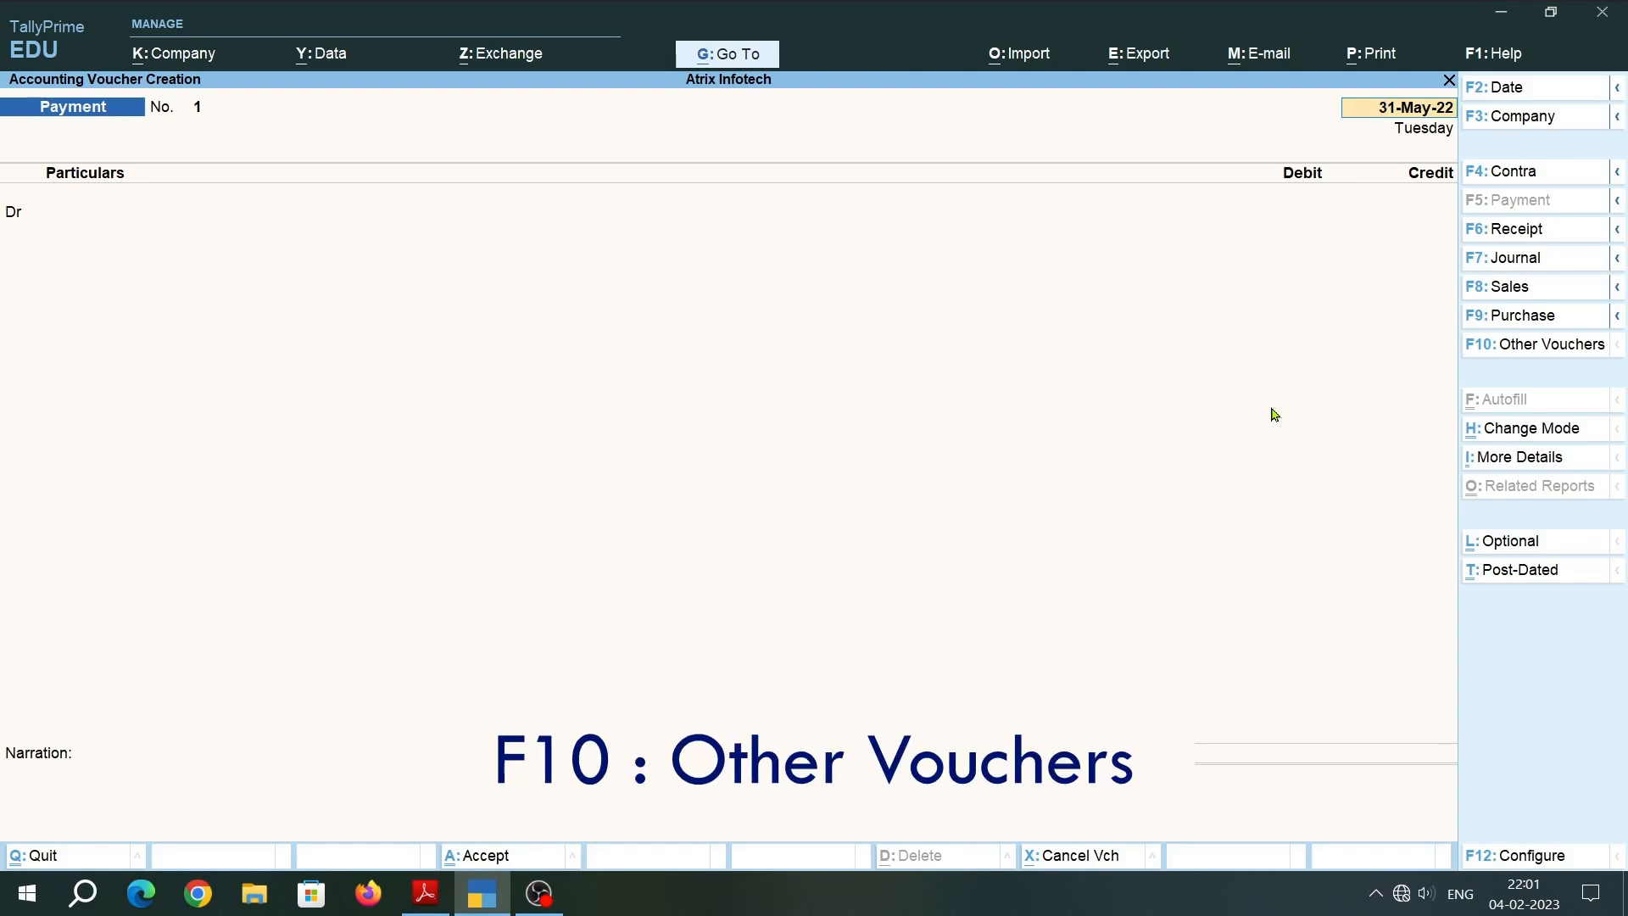
Show the inactive voucher types and activate Receipt Note as the type for the new voucher.
key("F10")
key("Up")
key("Up")
key("Up")
key("Up")
key("Up")
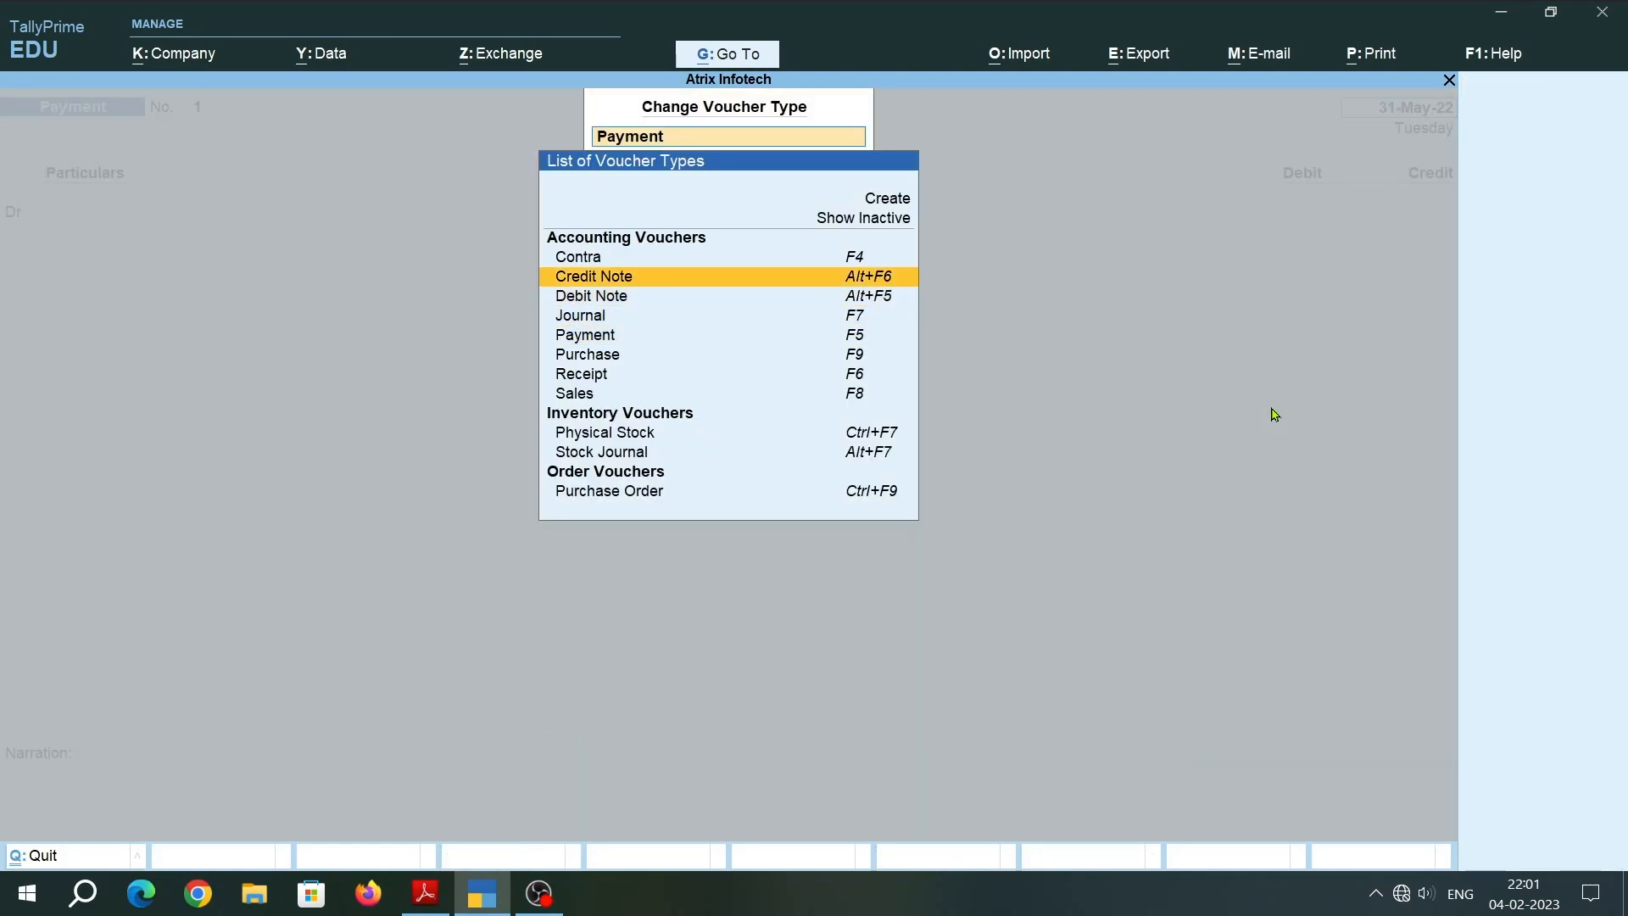
key("Return")
key("Down")
key("Down")
key("Down")
key("Down")
key("Down")
key("Down")
key("Down")
key("Down")
key("Down")
key("Down")
key("Down")
key("Down")
key("Down")
key("Down")
key("Down")
key("Down")
key("Down")
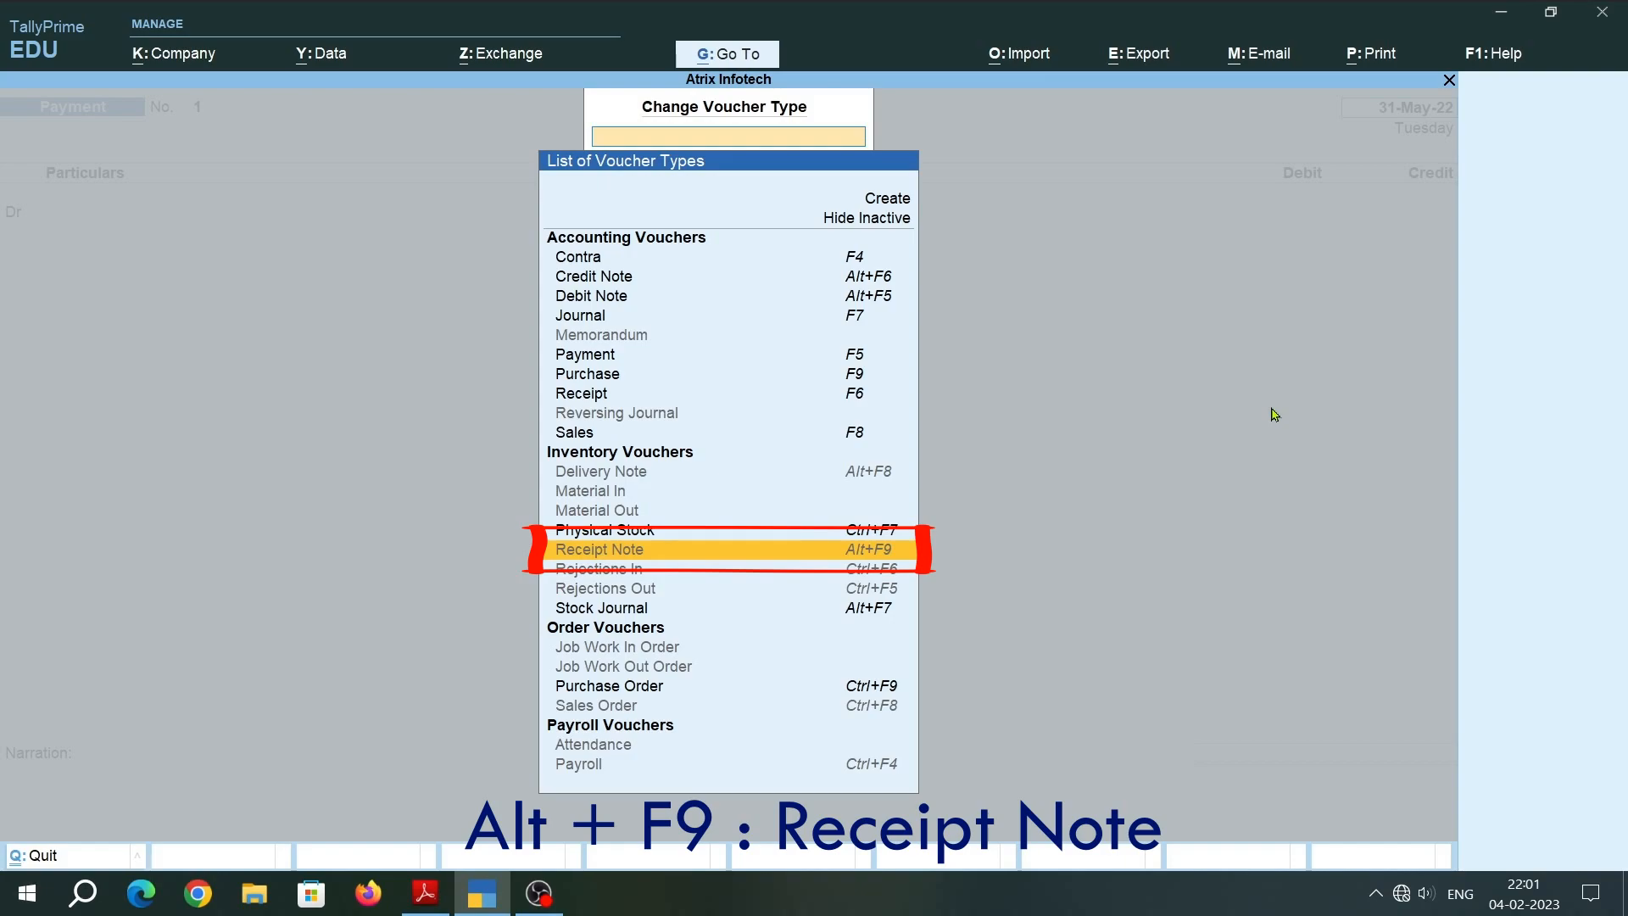
key("Return")
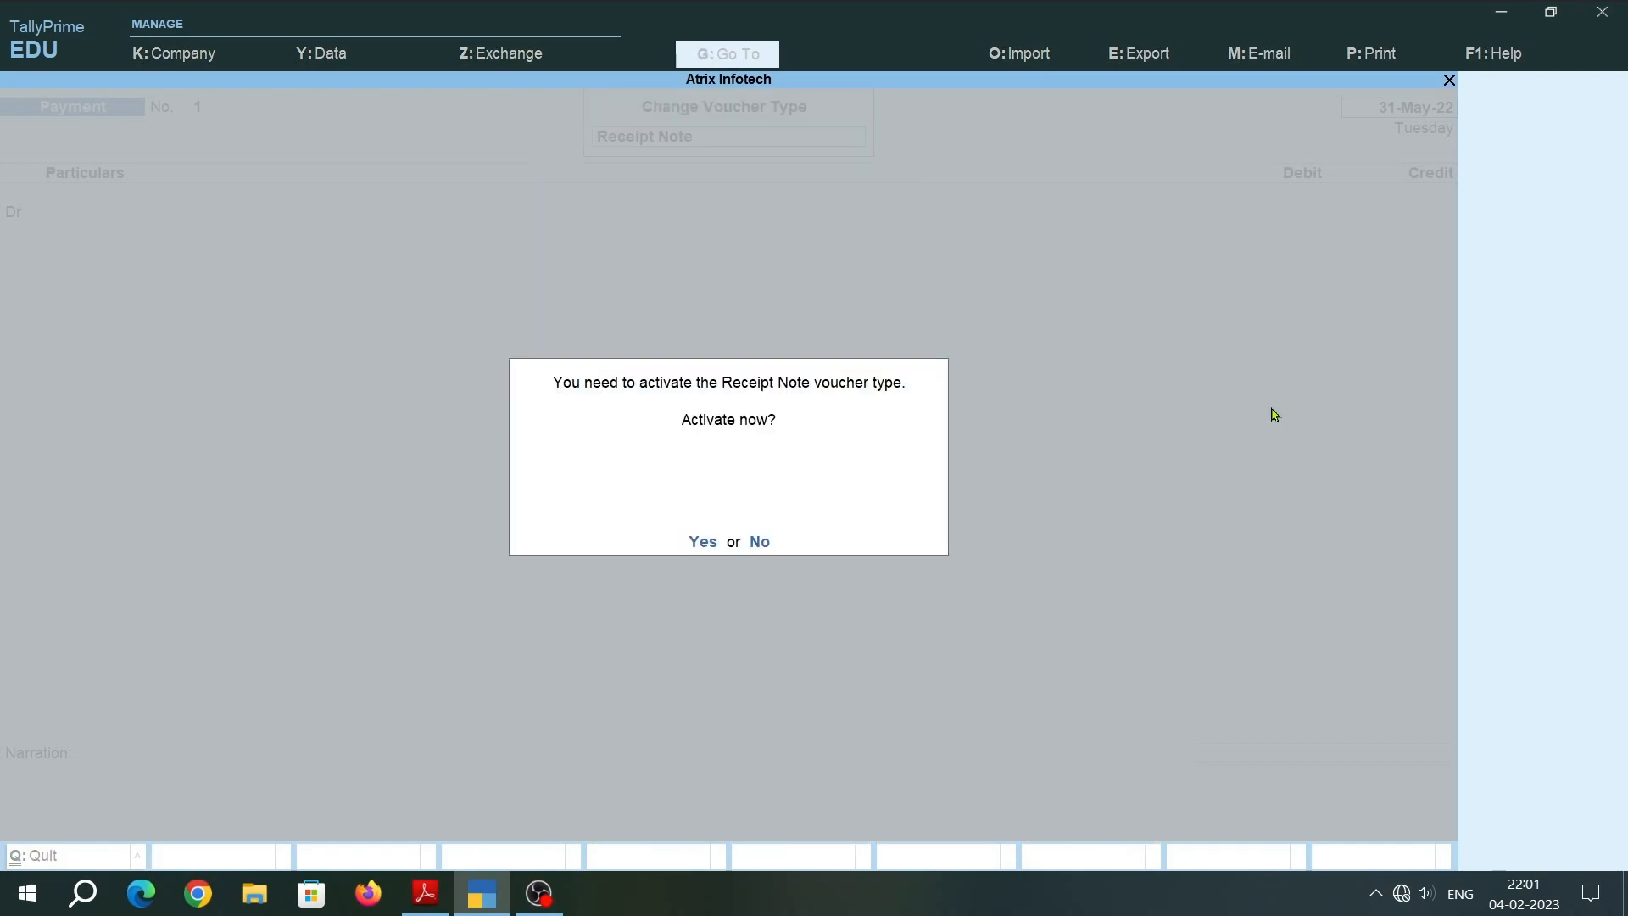
key("Return")
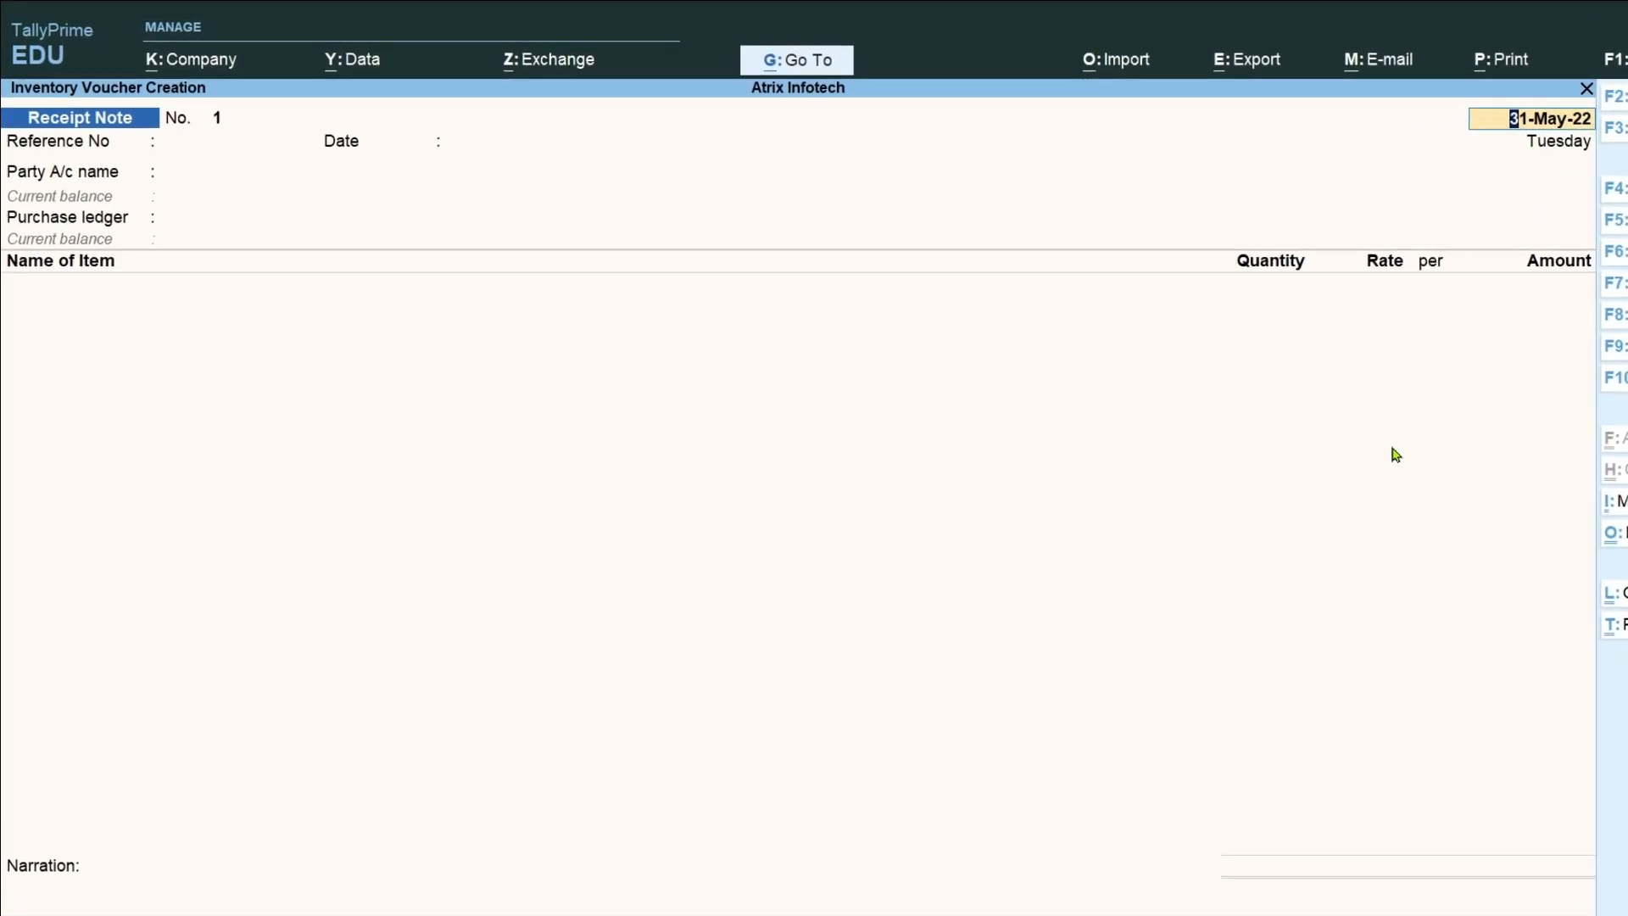
Set the receipt note's voucher date to 1.6.22.
key("F2")
type("1")
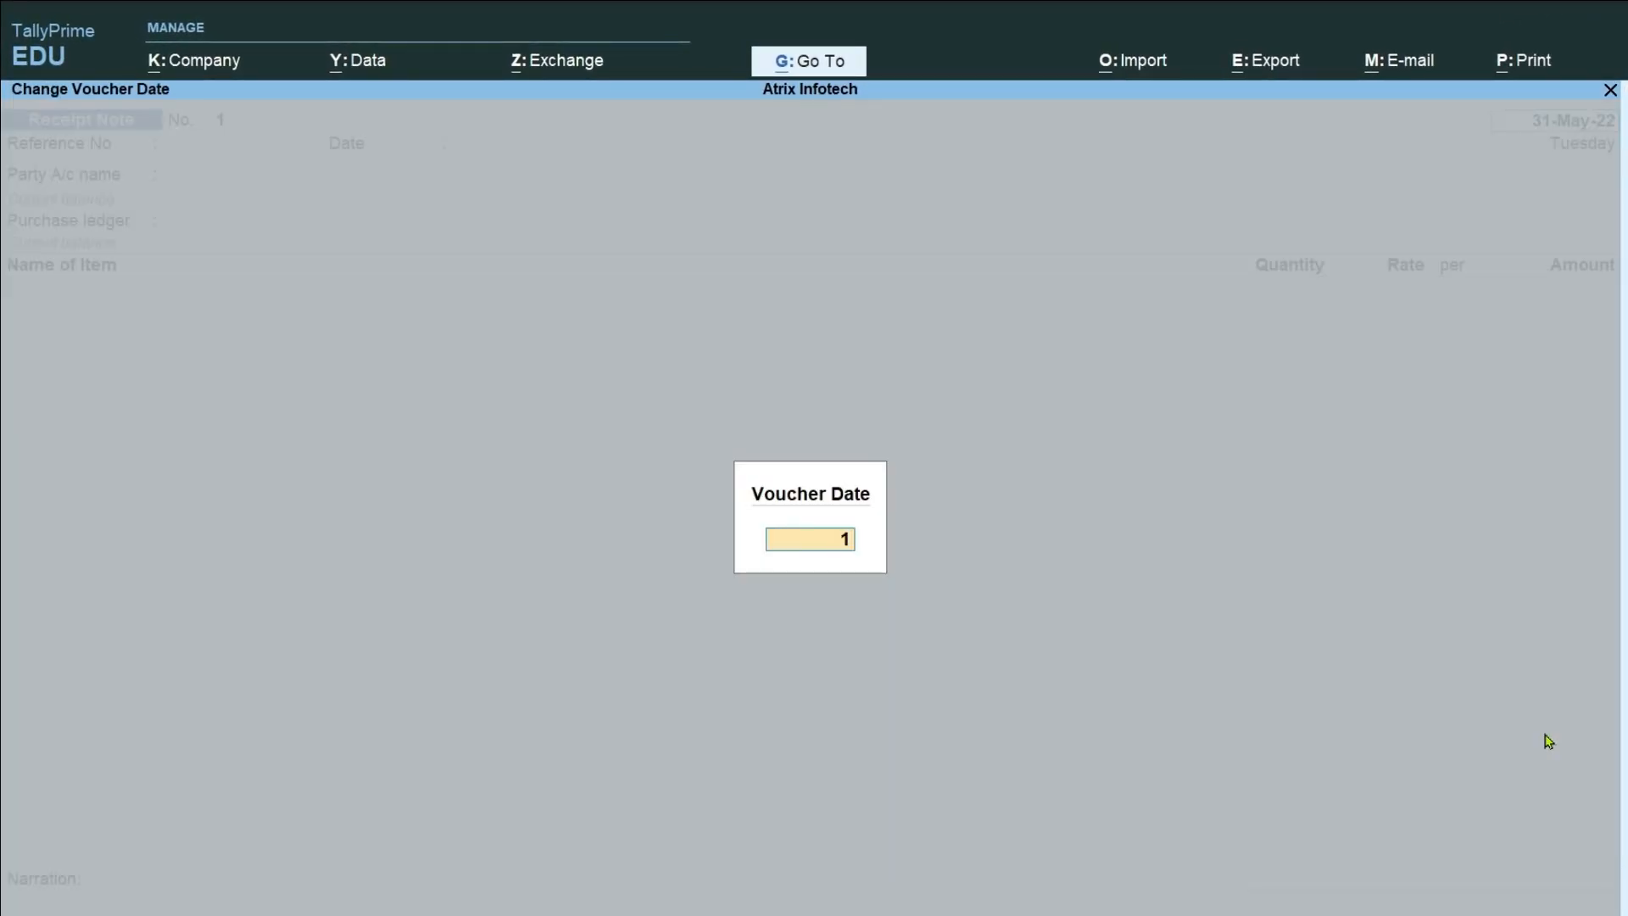
type(".6.22")
key("Return")
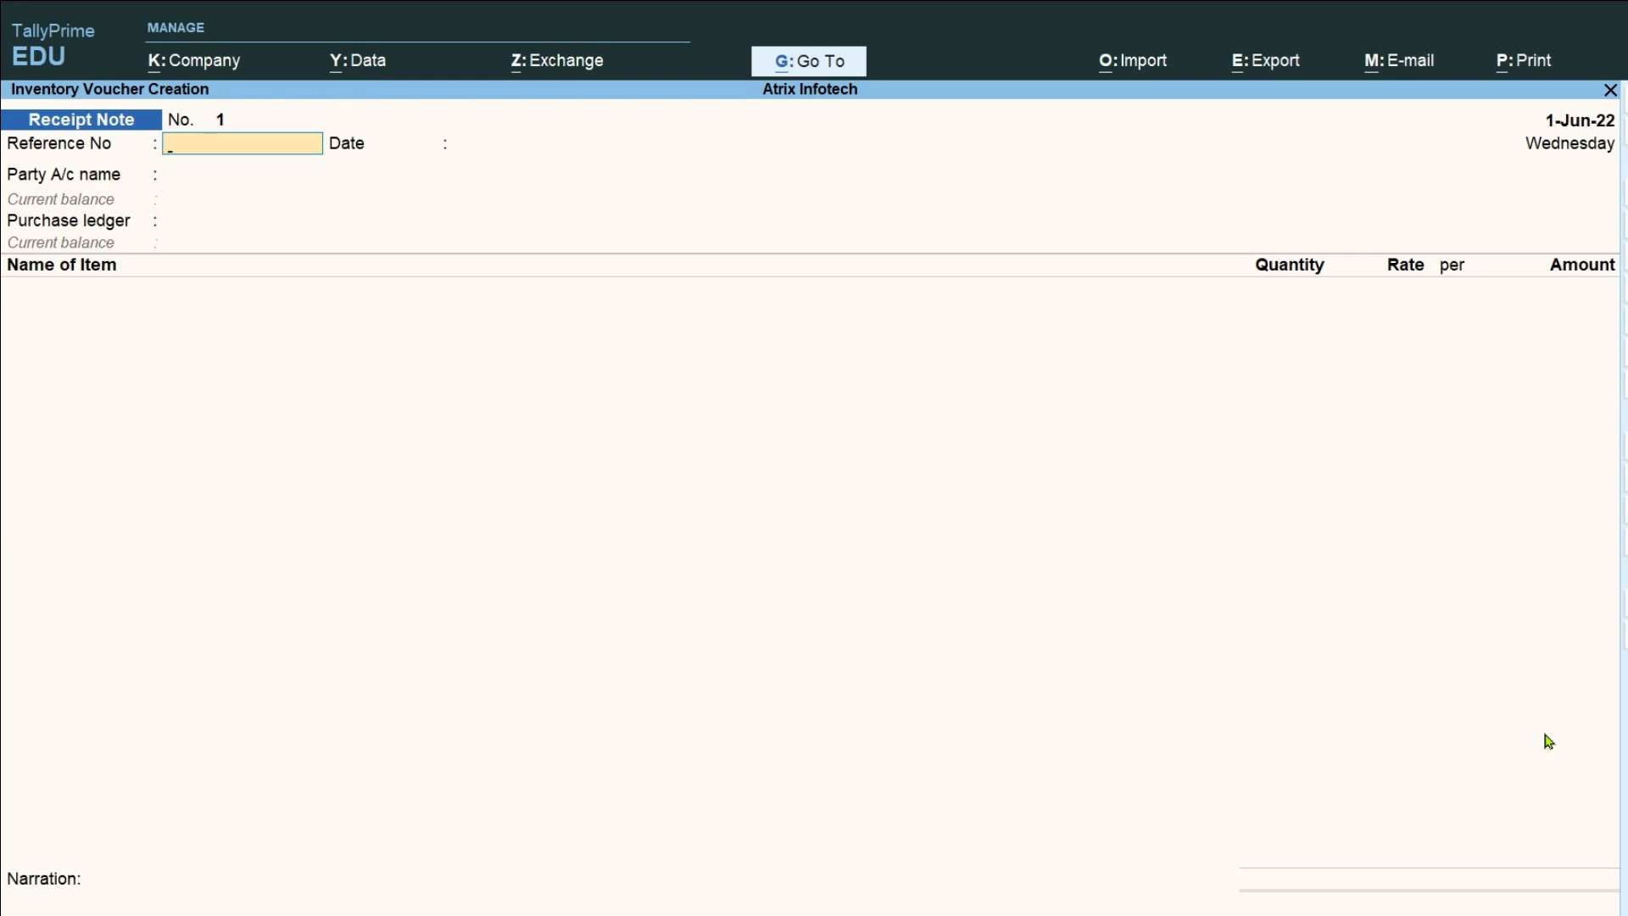
Enter SI/DN/009 as the receipt note's reference number and accept the reference date.
type("SI/DN/009")
key("Return")
key("Return")
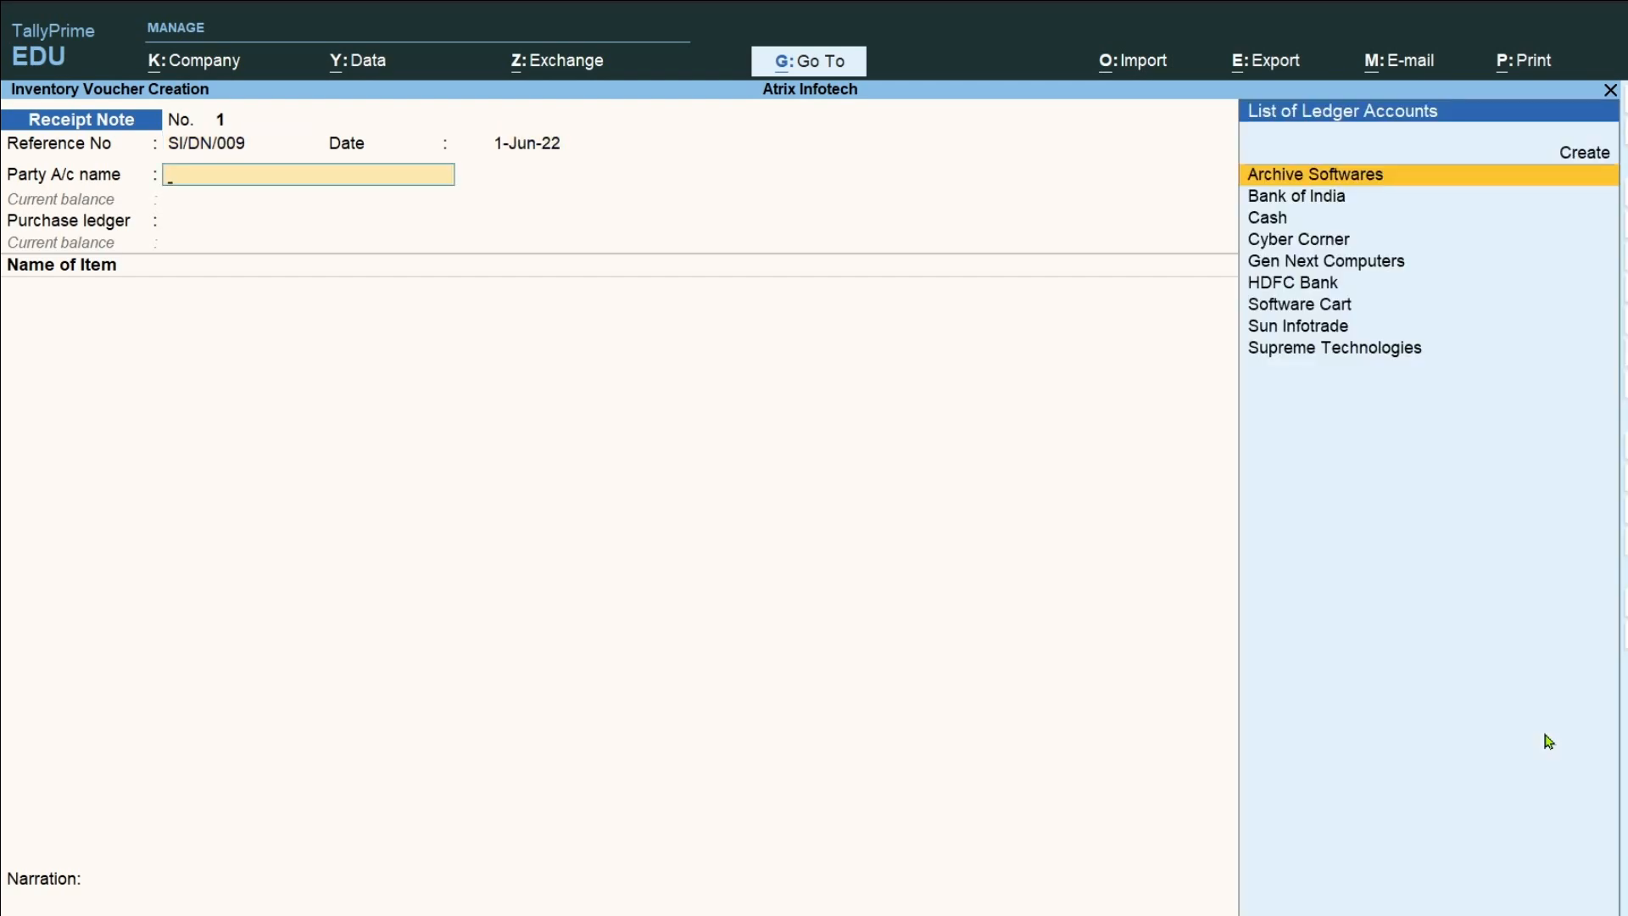
Select Sun Infotrade as the receipt note's party account.
key("Down")
key("Down")
key("Down")
key("Down")
key("Down")
key("Down")
key("Down")
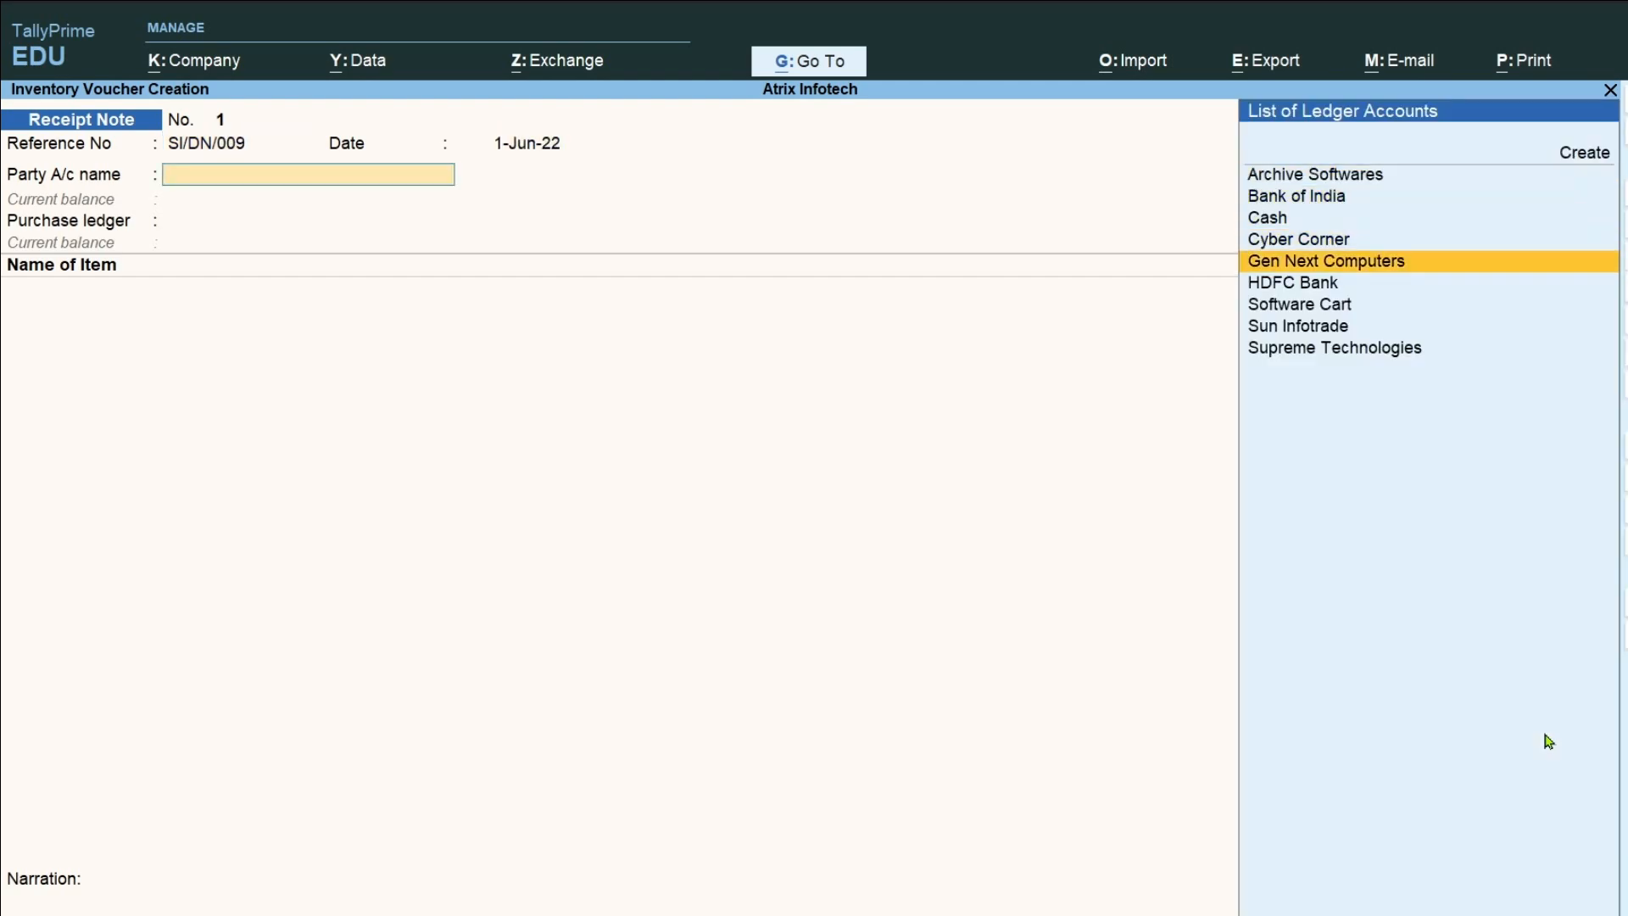
key("Return")
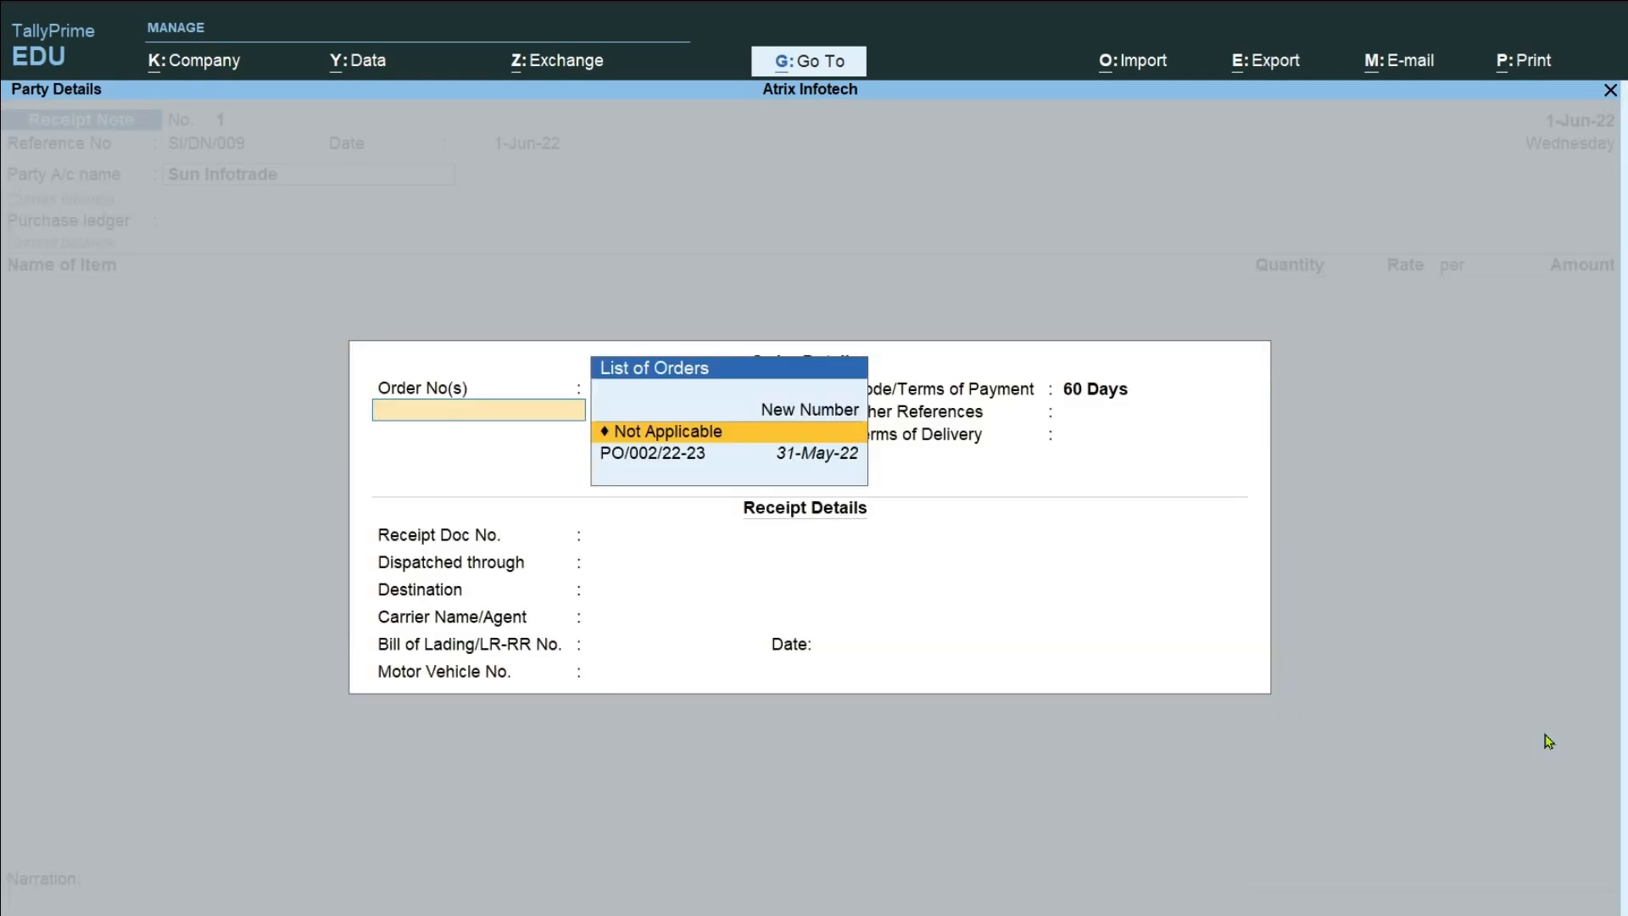
Link the receipt note to Sun Infotrade's purchase order dated 31-May-22 and keep the remaining order details as they are.
key("Down")
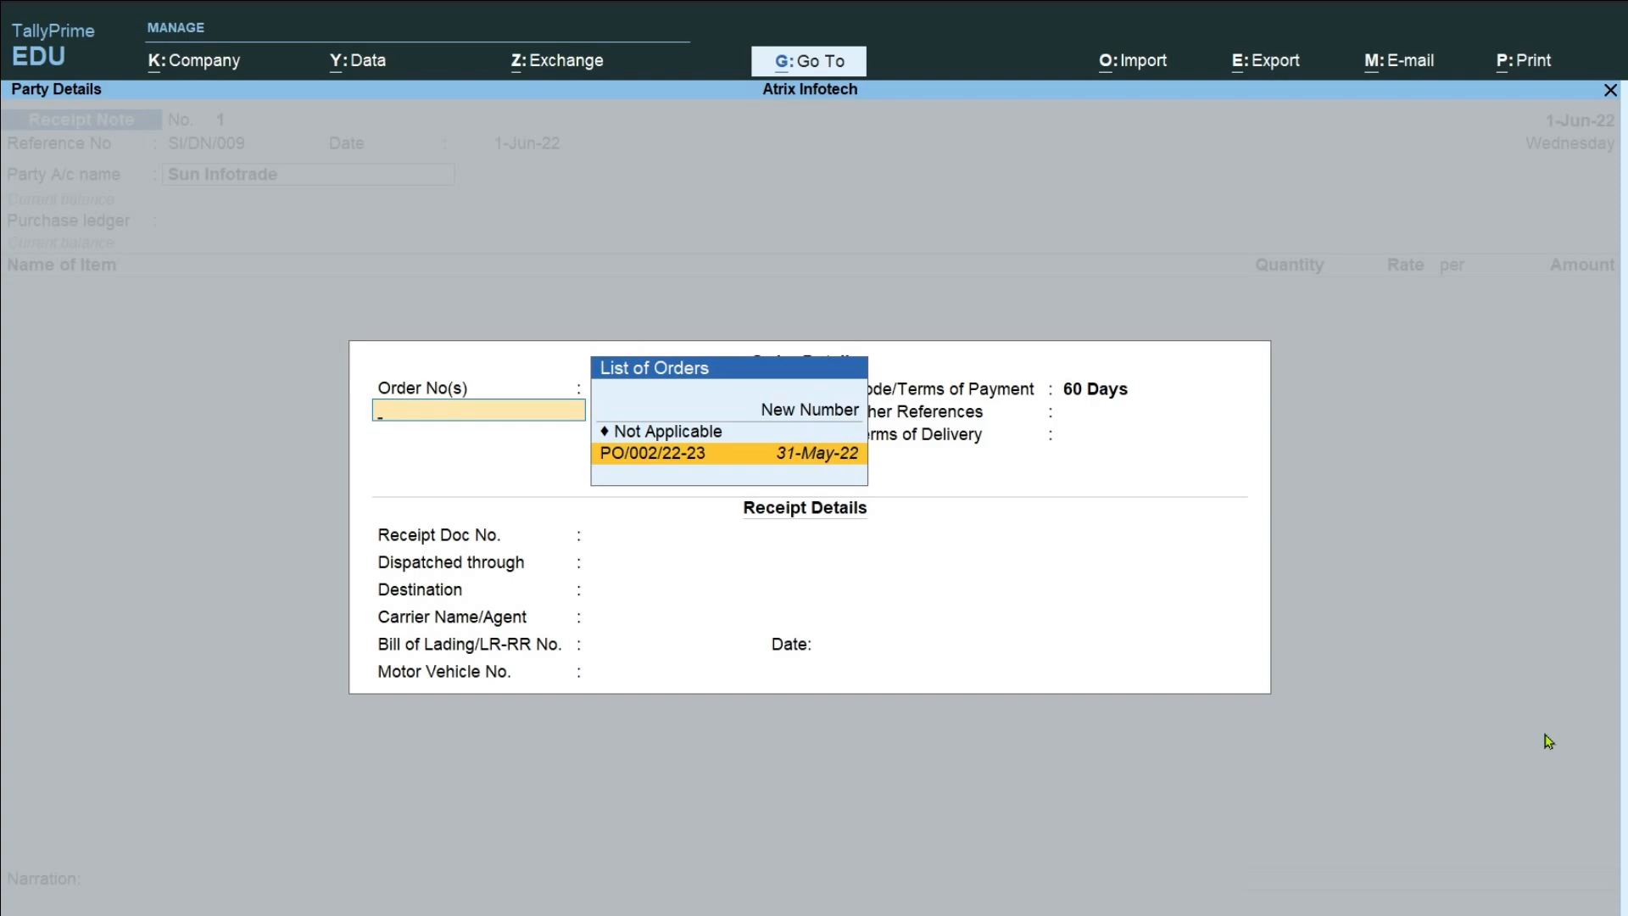
key("Return")
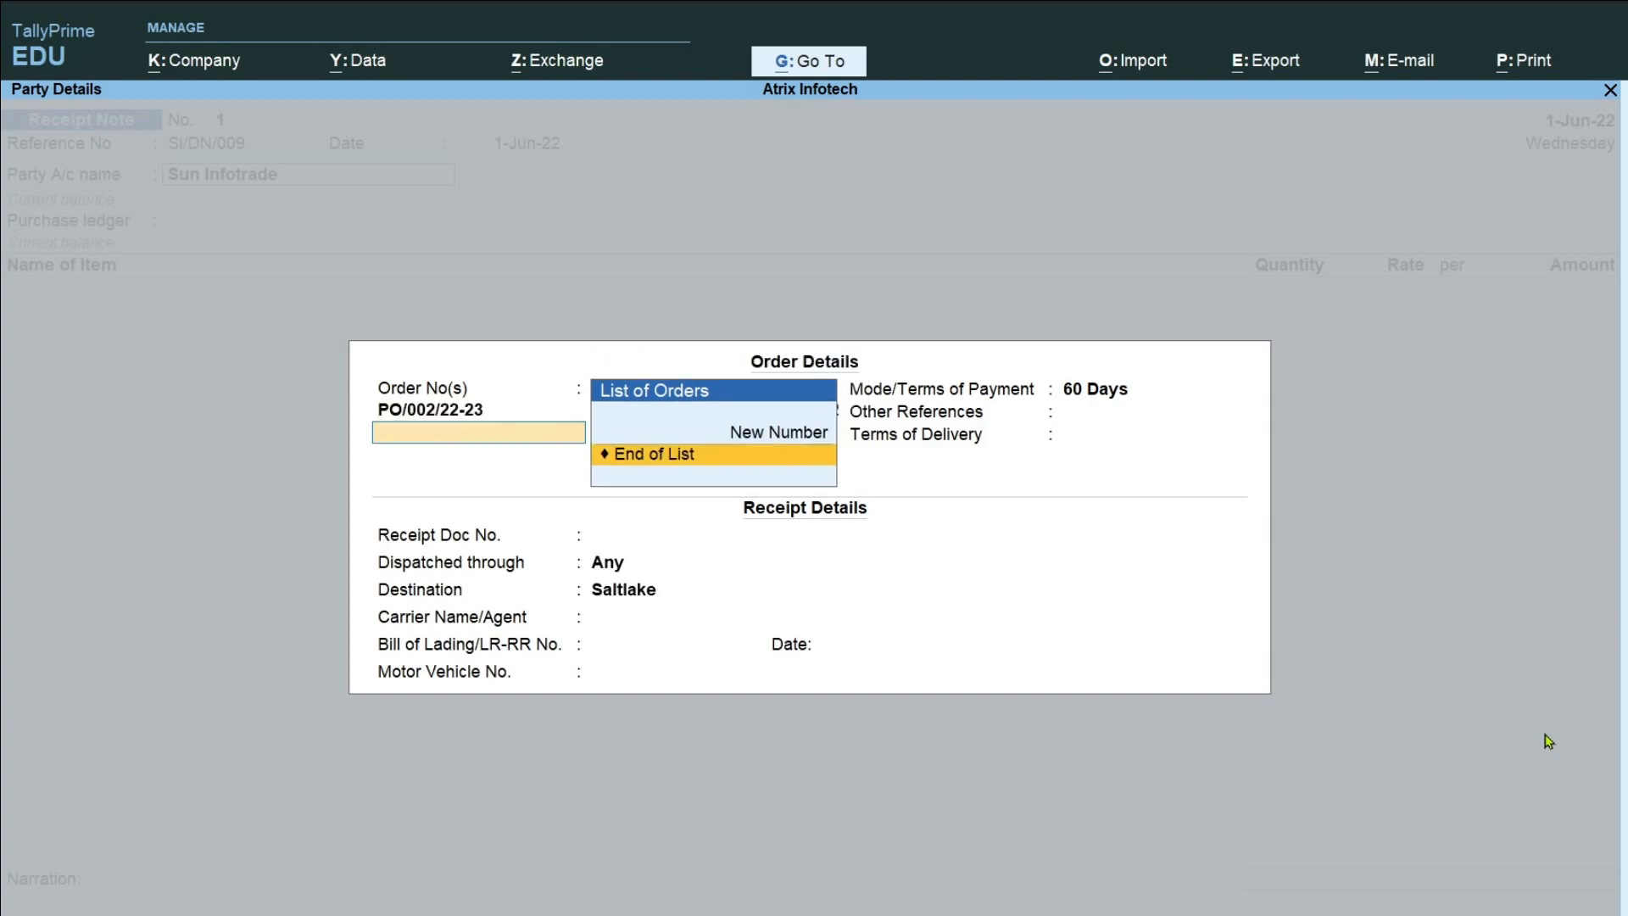
key("Return")
key("Return")
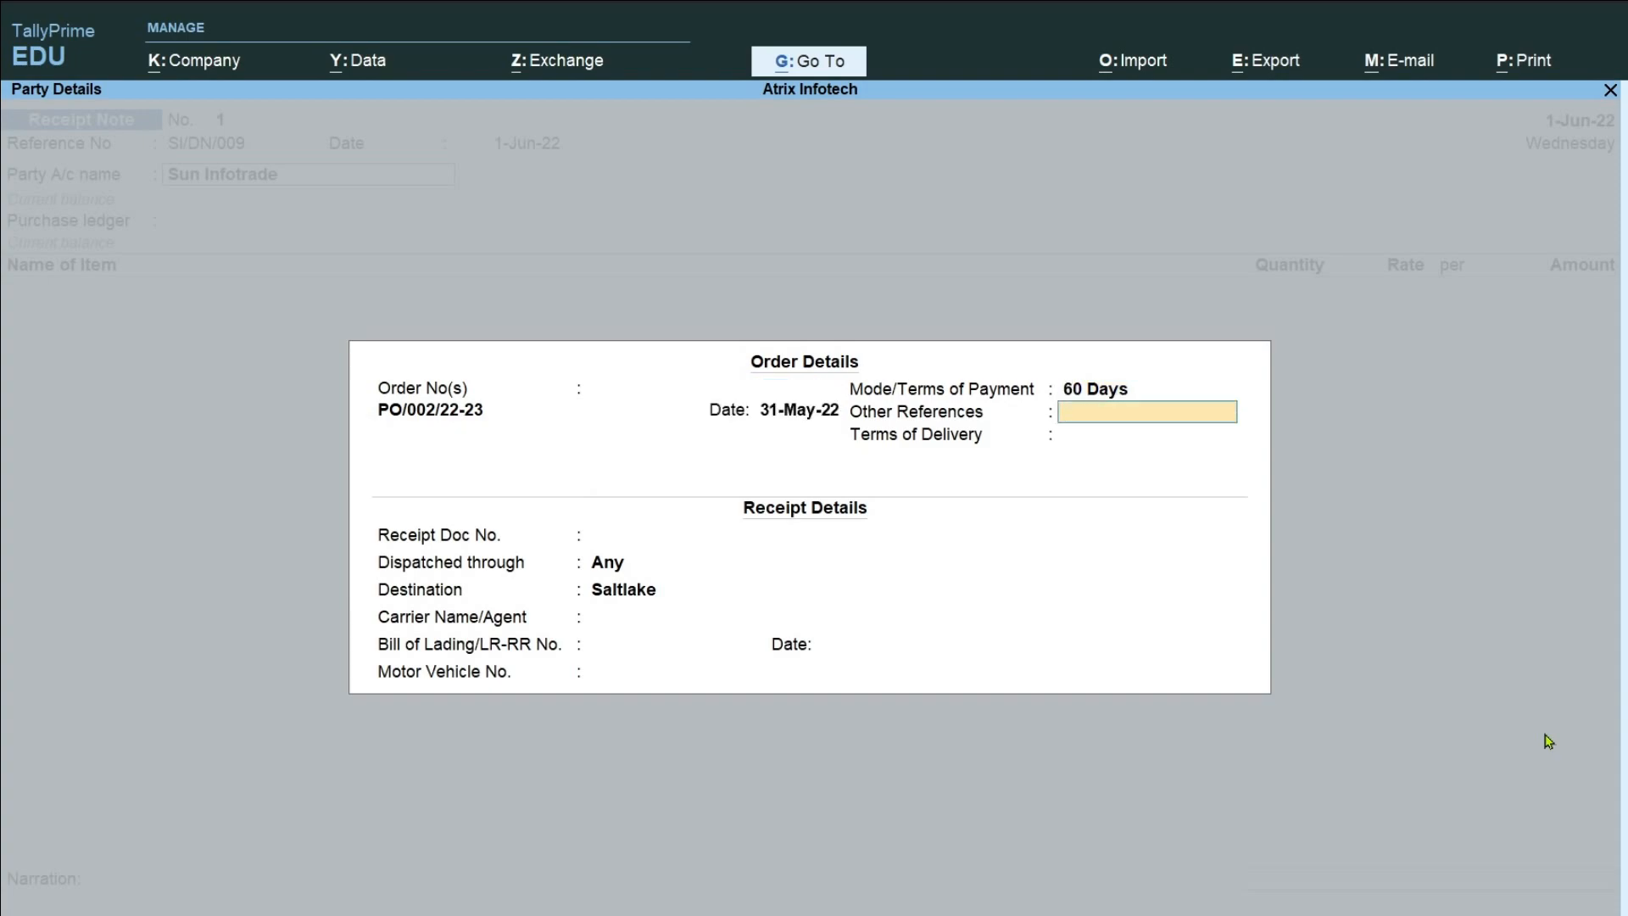
key("Return")
key("Return")
key("Return")
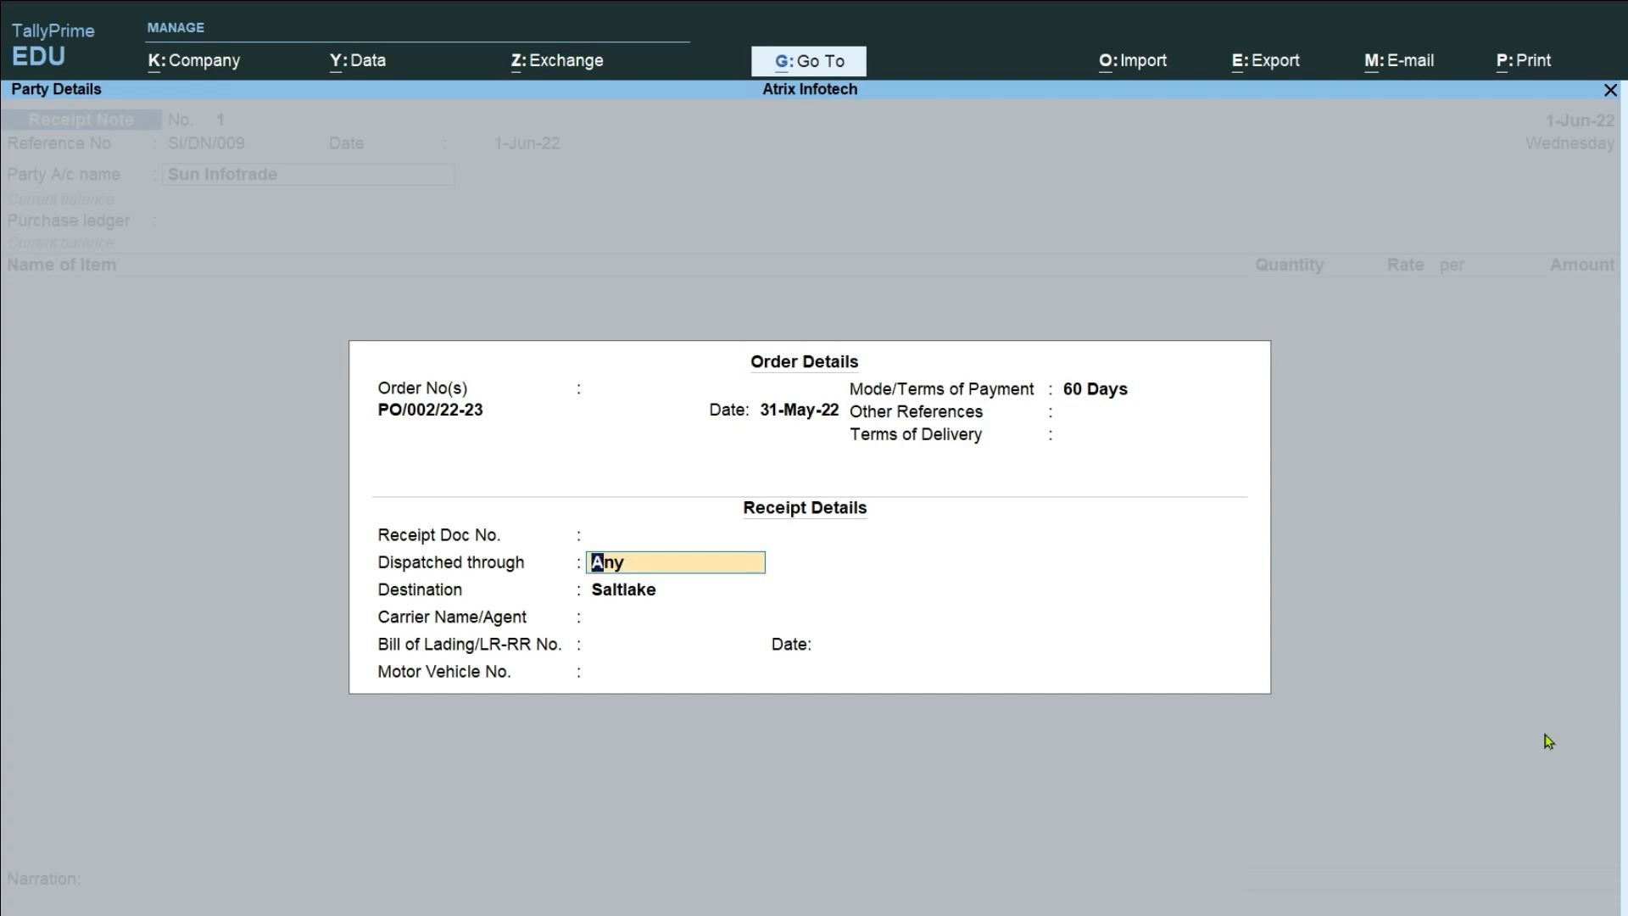
Enter SI/DN/009 as the receipt document number, keeping the dispatch, destination and carrier details as they are.
key("shift+Tab")
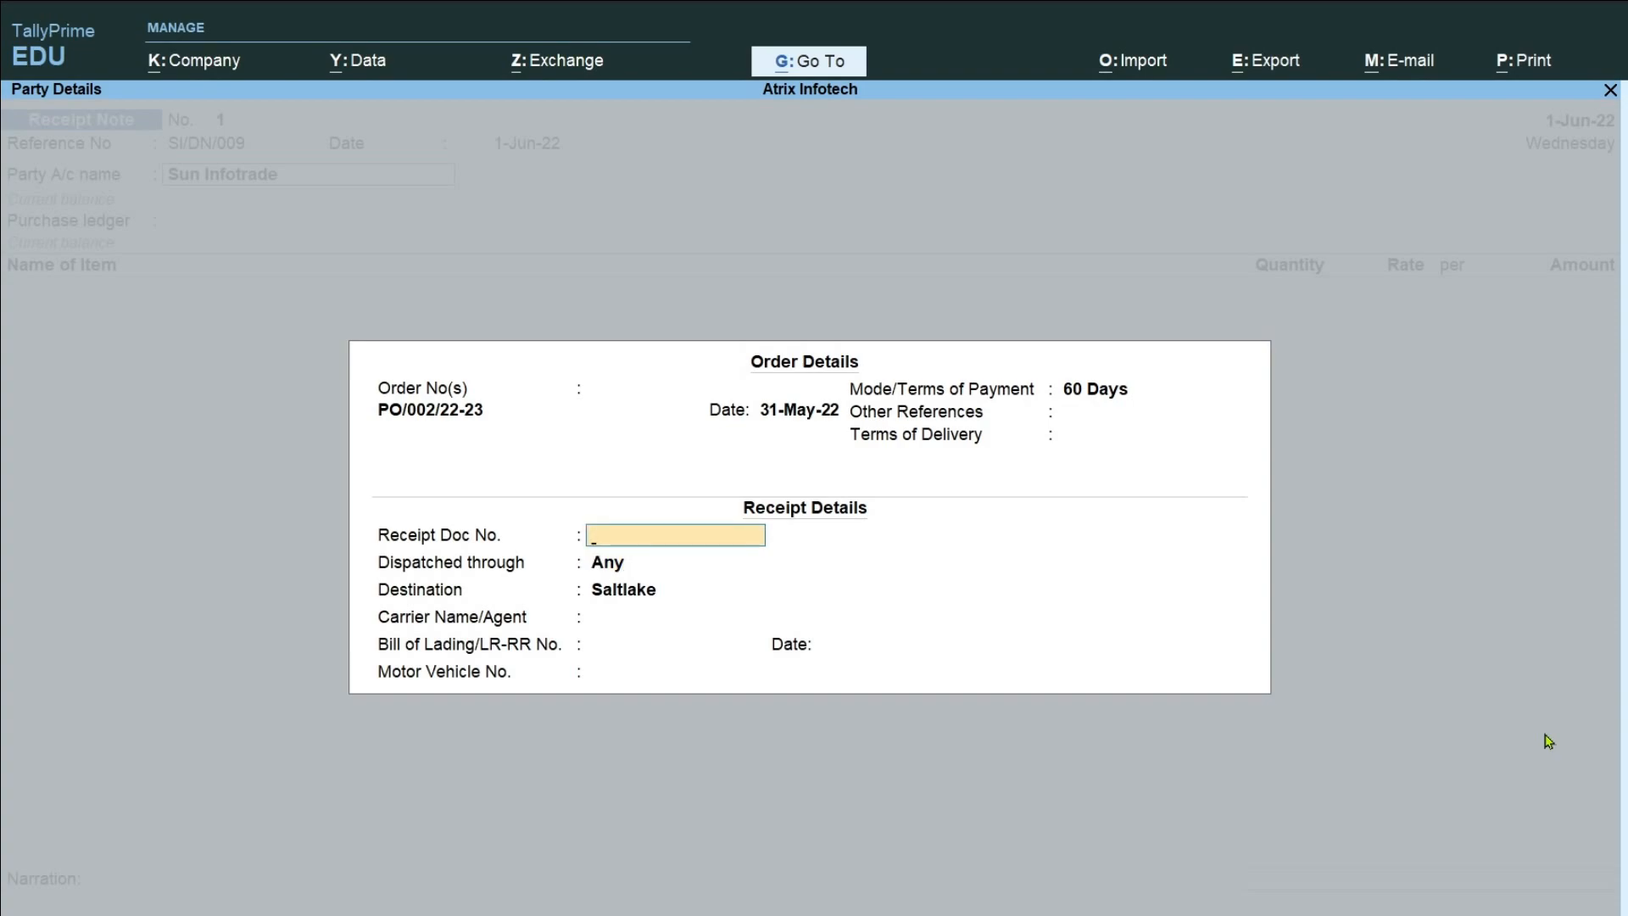
type("SI/DN/009")
key("Return")
key("Return")
key("Return")
key("Return")
key("Return")
key("Return")
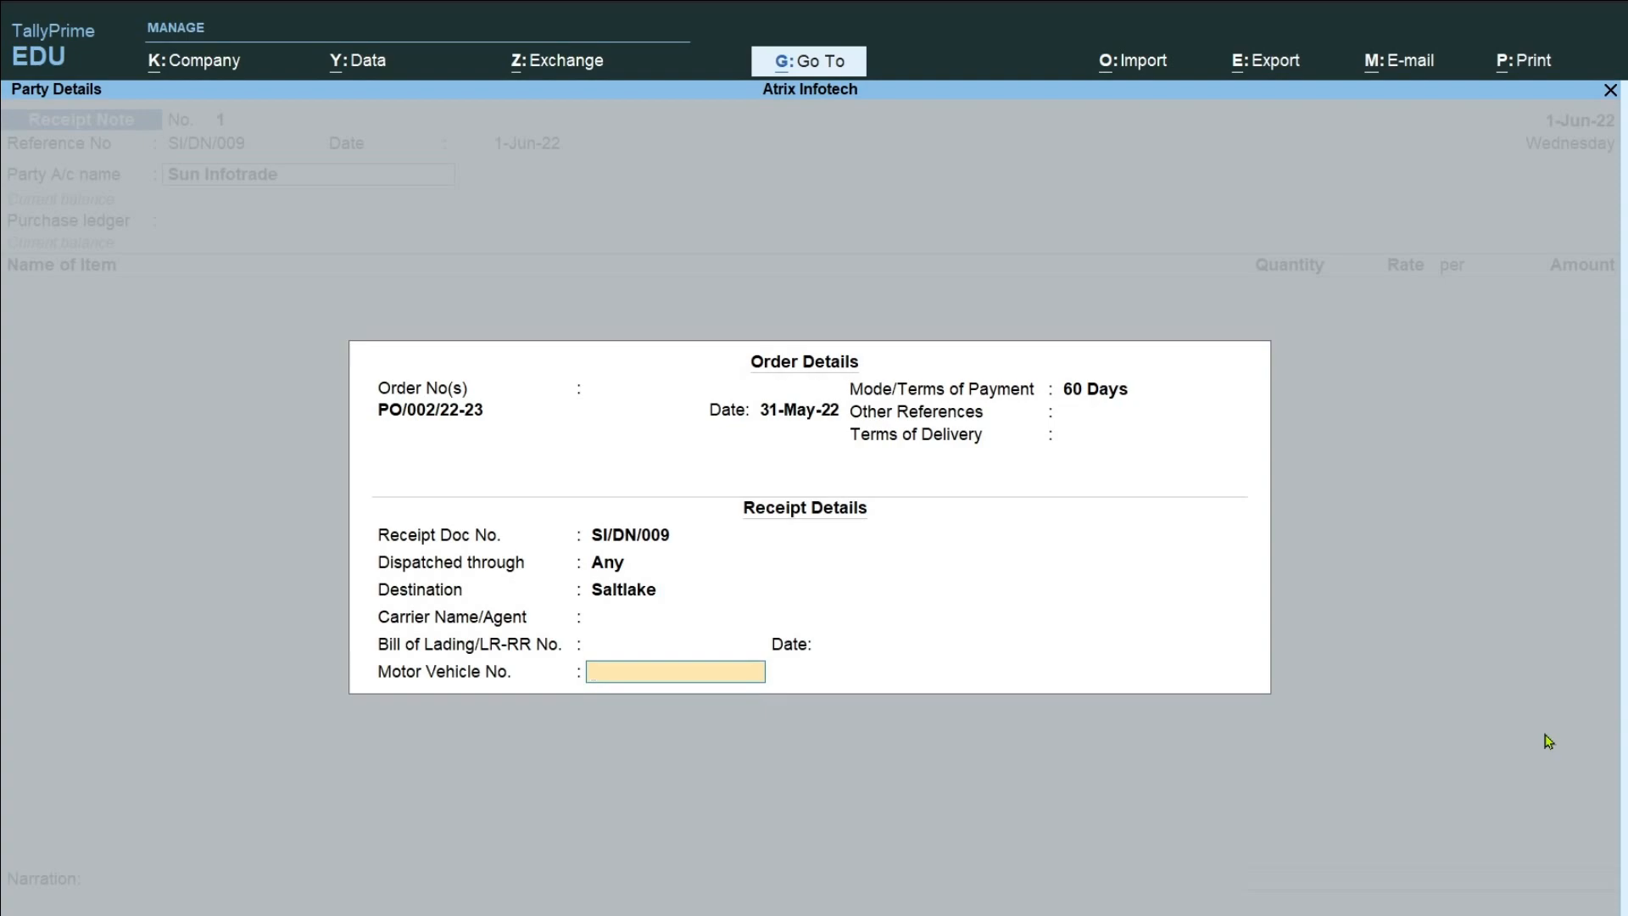
Fill in the motor vehicle number and complete the receipt details.
type("WB23G-2222")
key("Return")
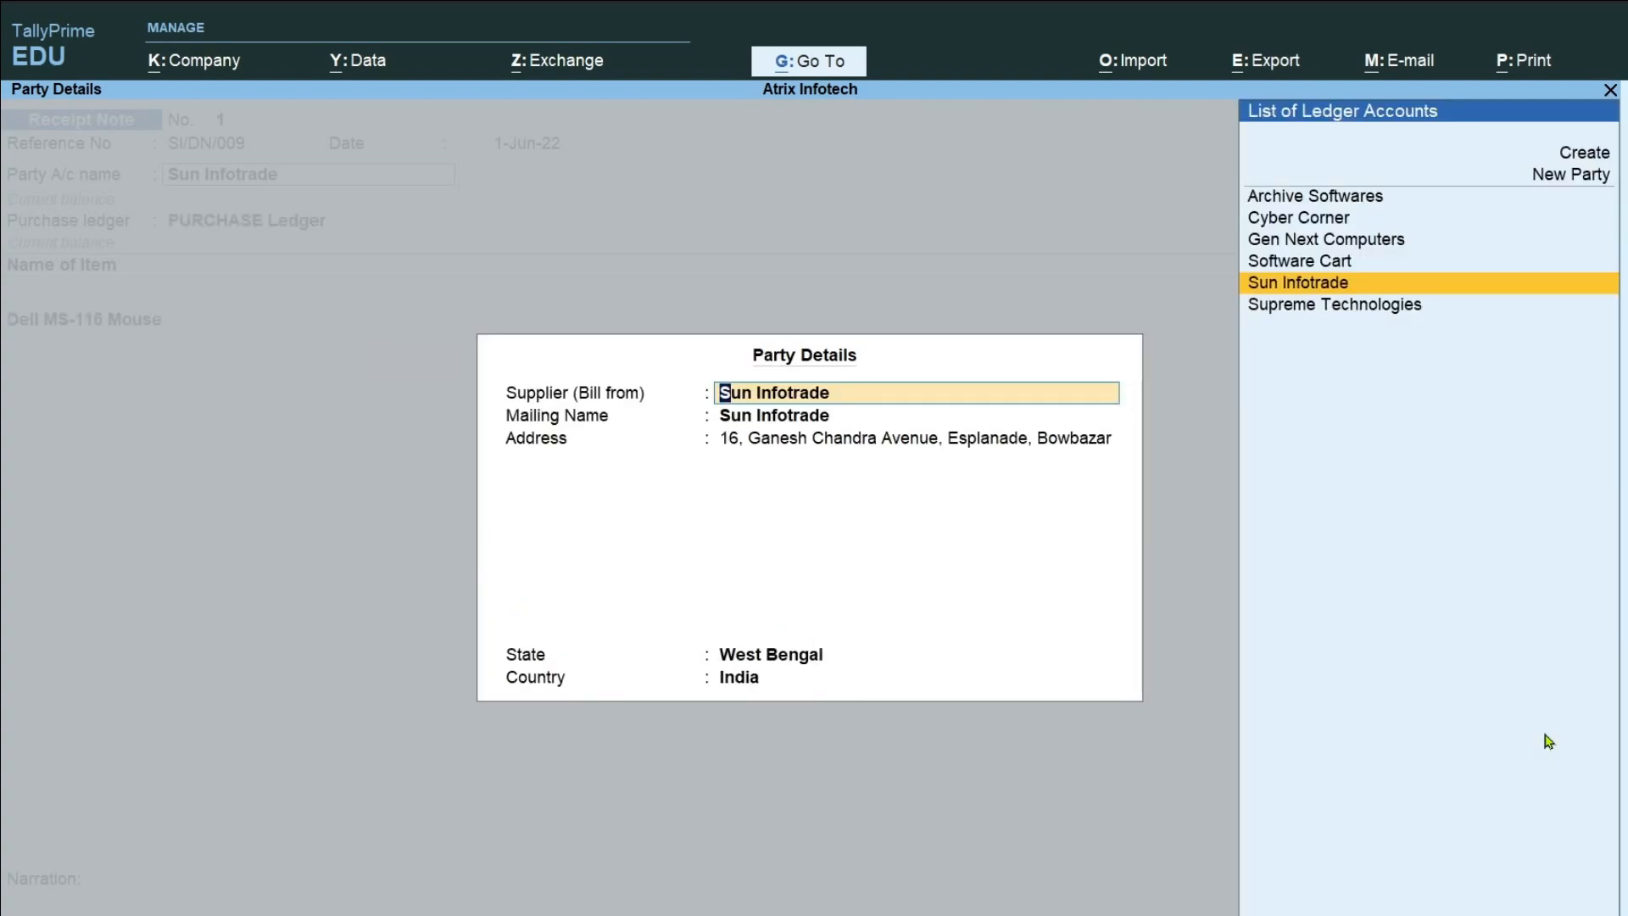
Accept the supplier's party details and keep PURCHASE Ledger as the purchase ledger.
key("ctrl")
key("ctrl")
key("ctrl+a")
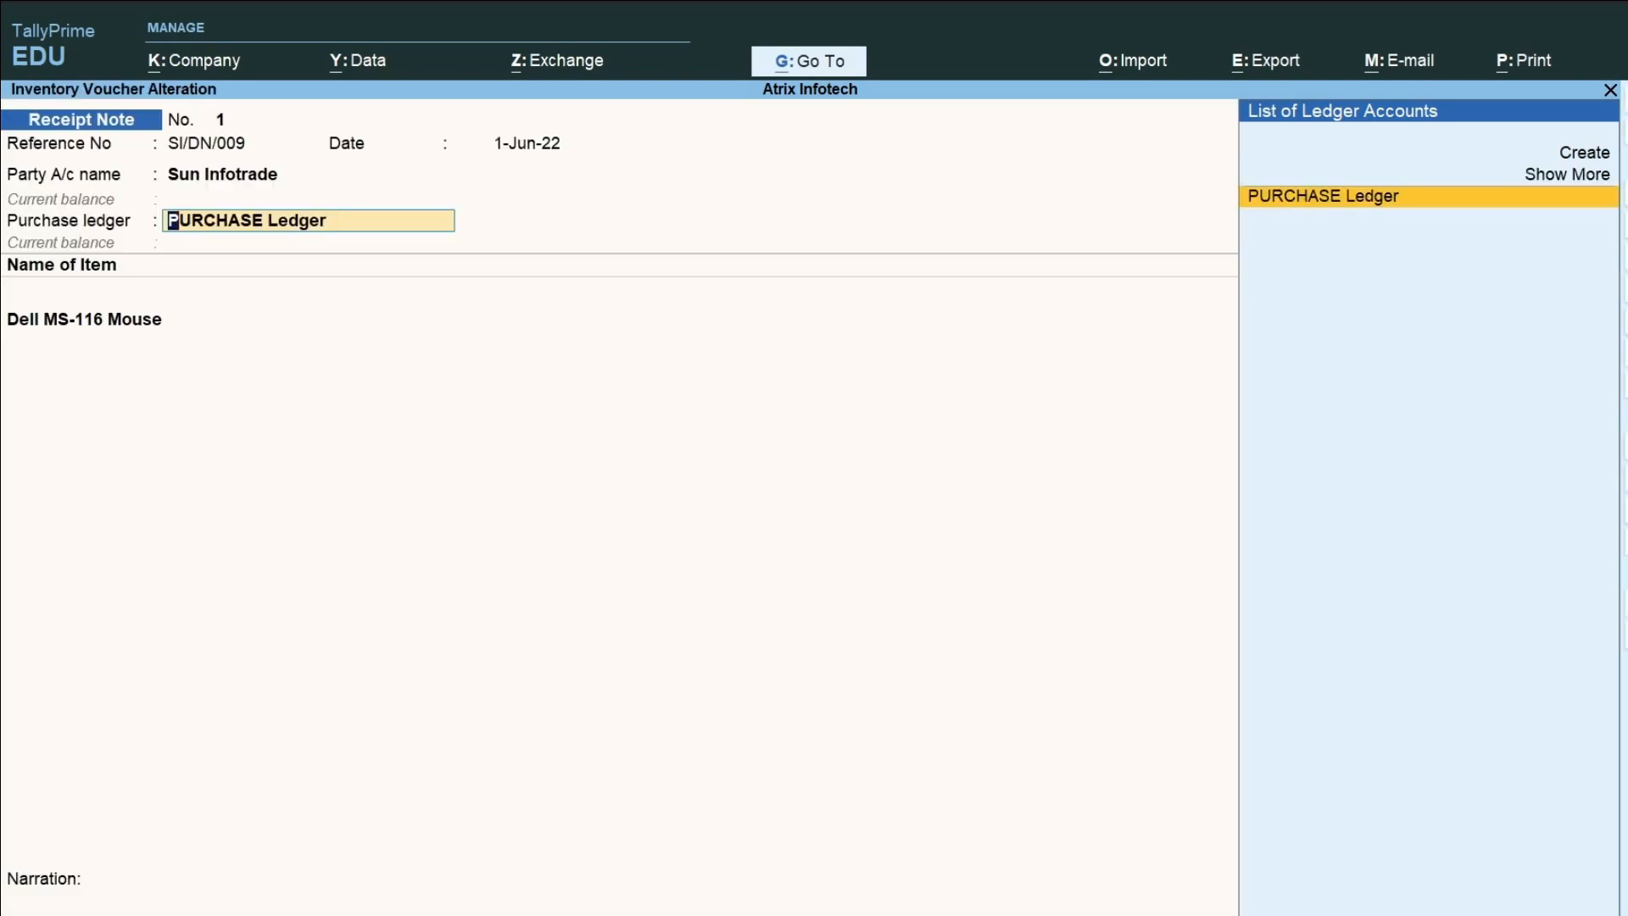
key("Return")
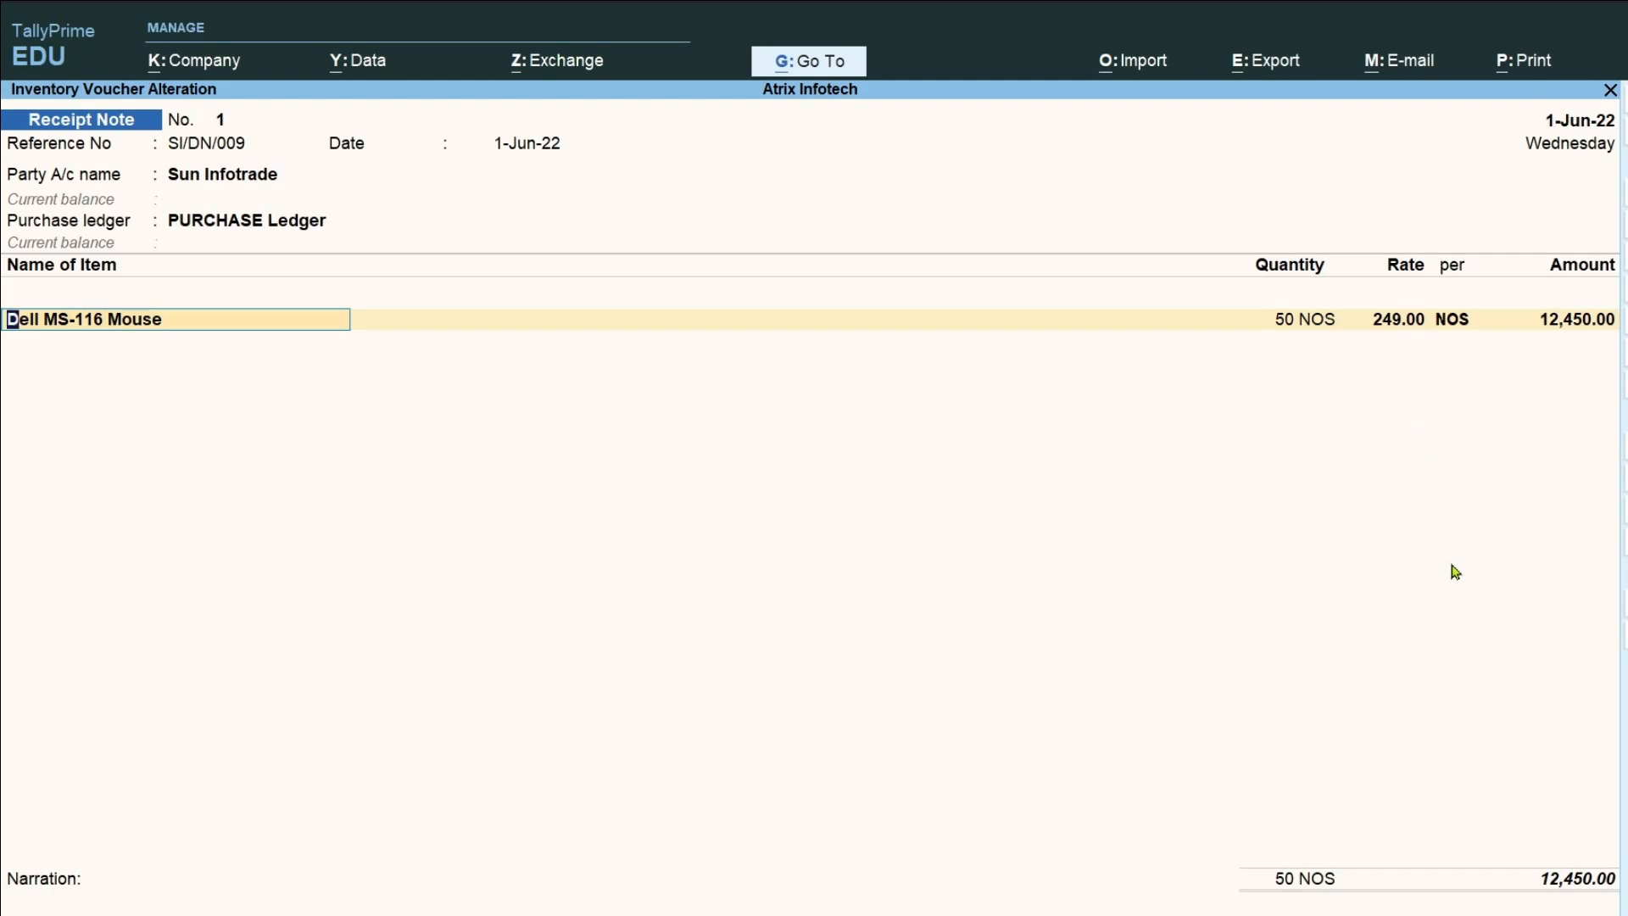
Accept the Dell MS-116 Mouse allocation with tracking number SI/DN/009, the linked purchase order and Sector V Godown.
key("Return")
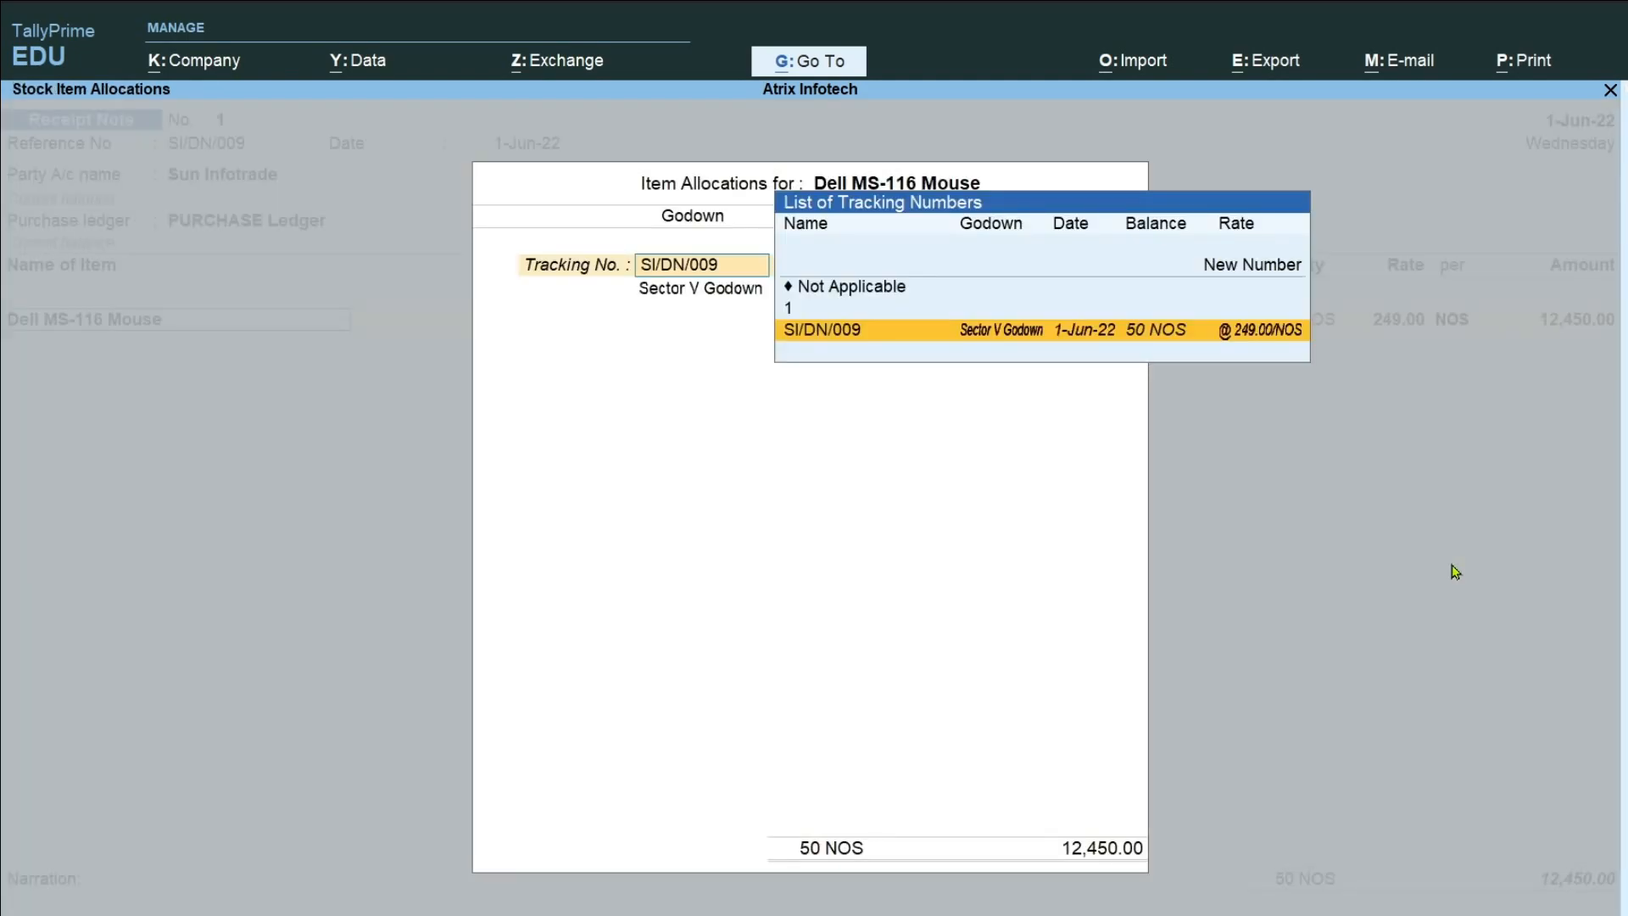
key("Return")
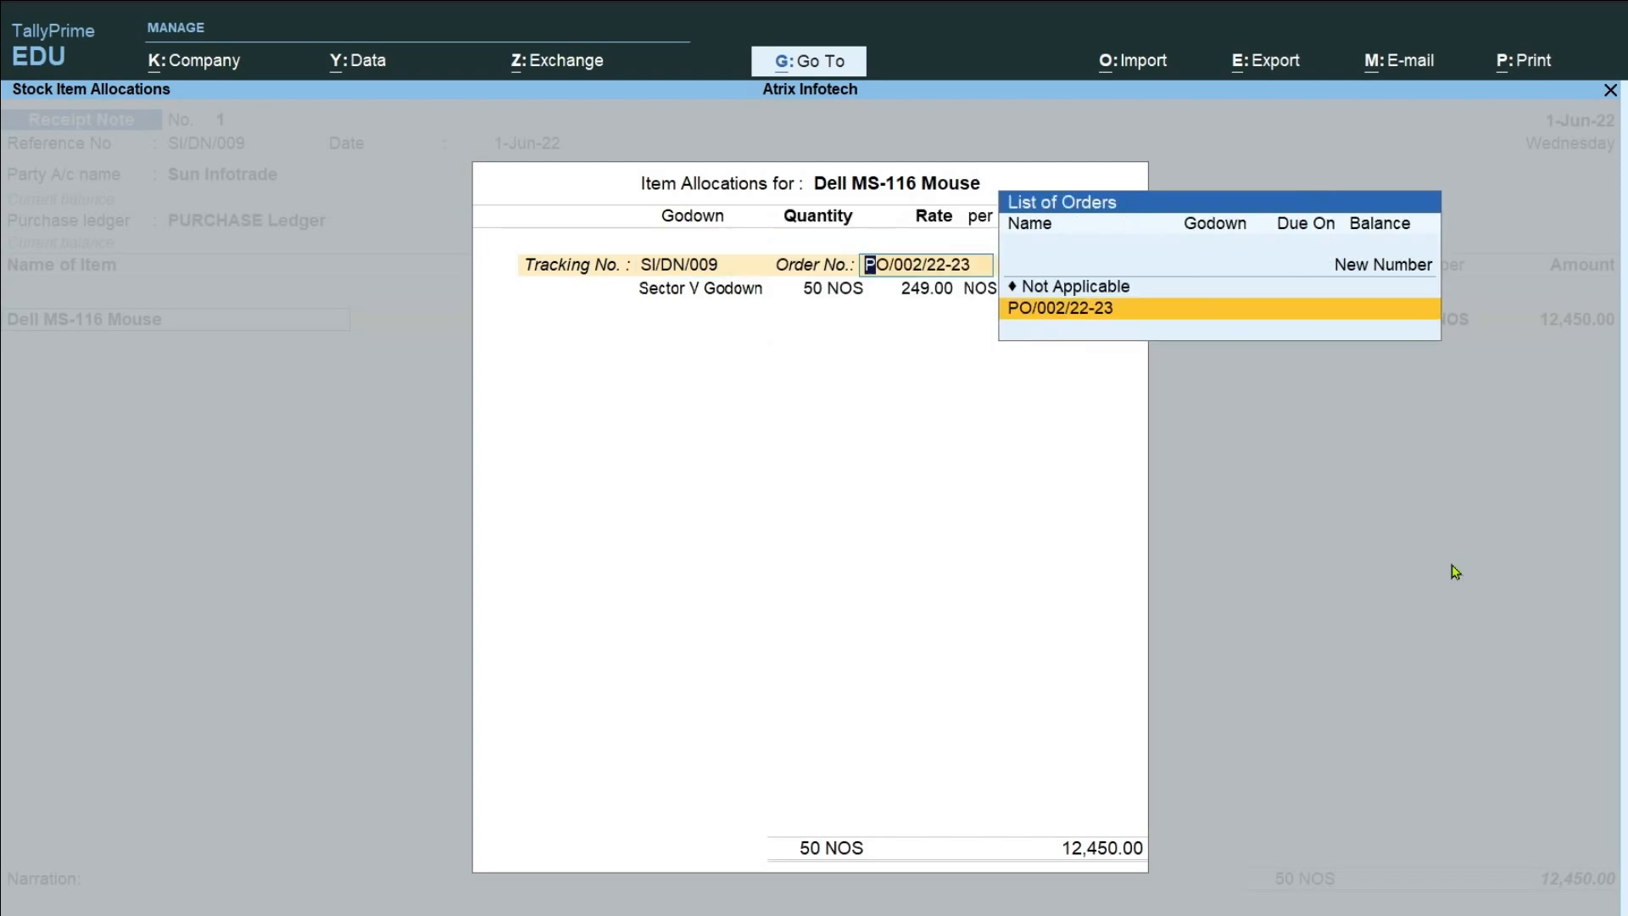
key("Return")
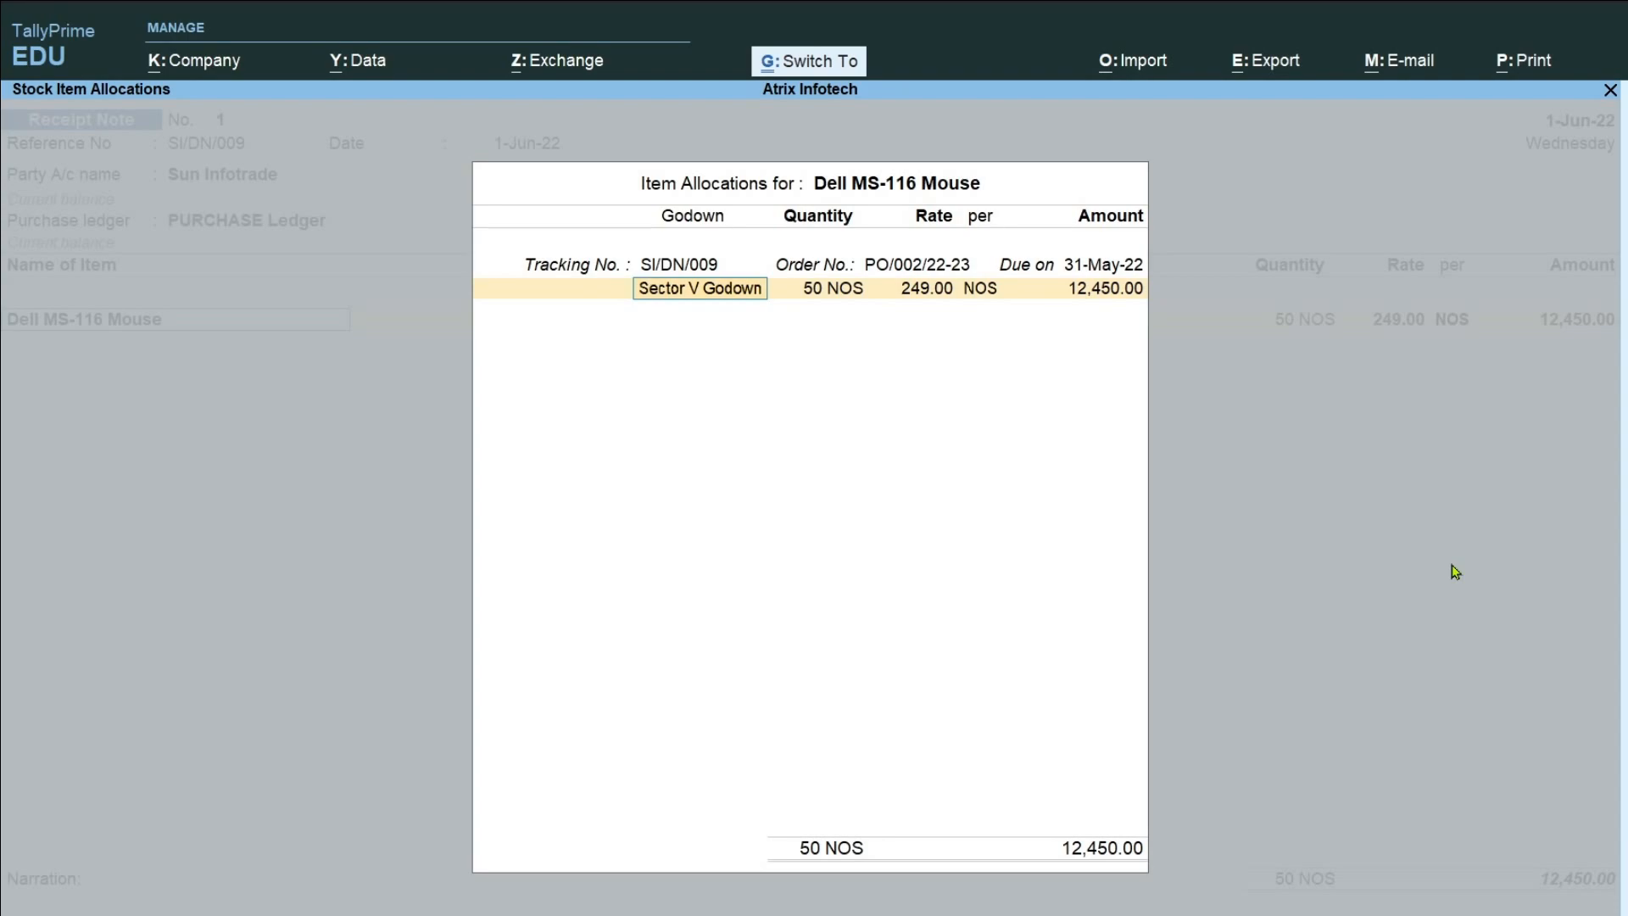
key("ctrl+a")
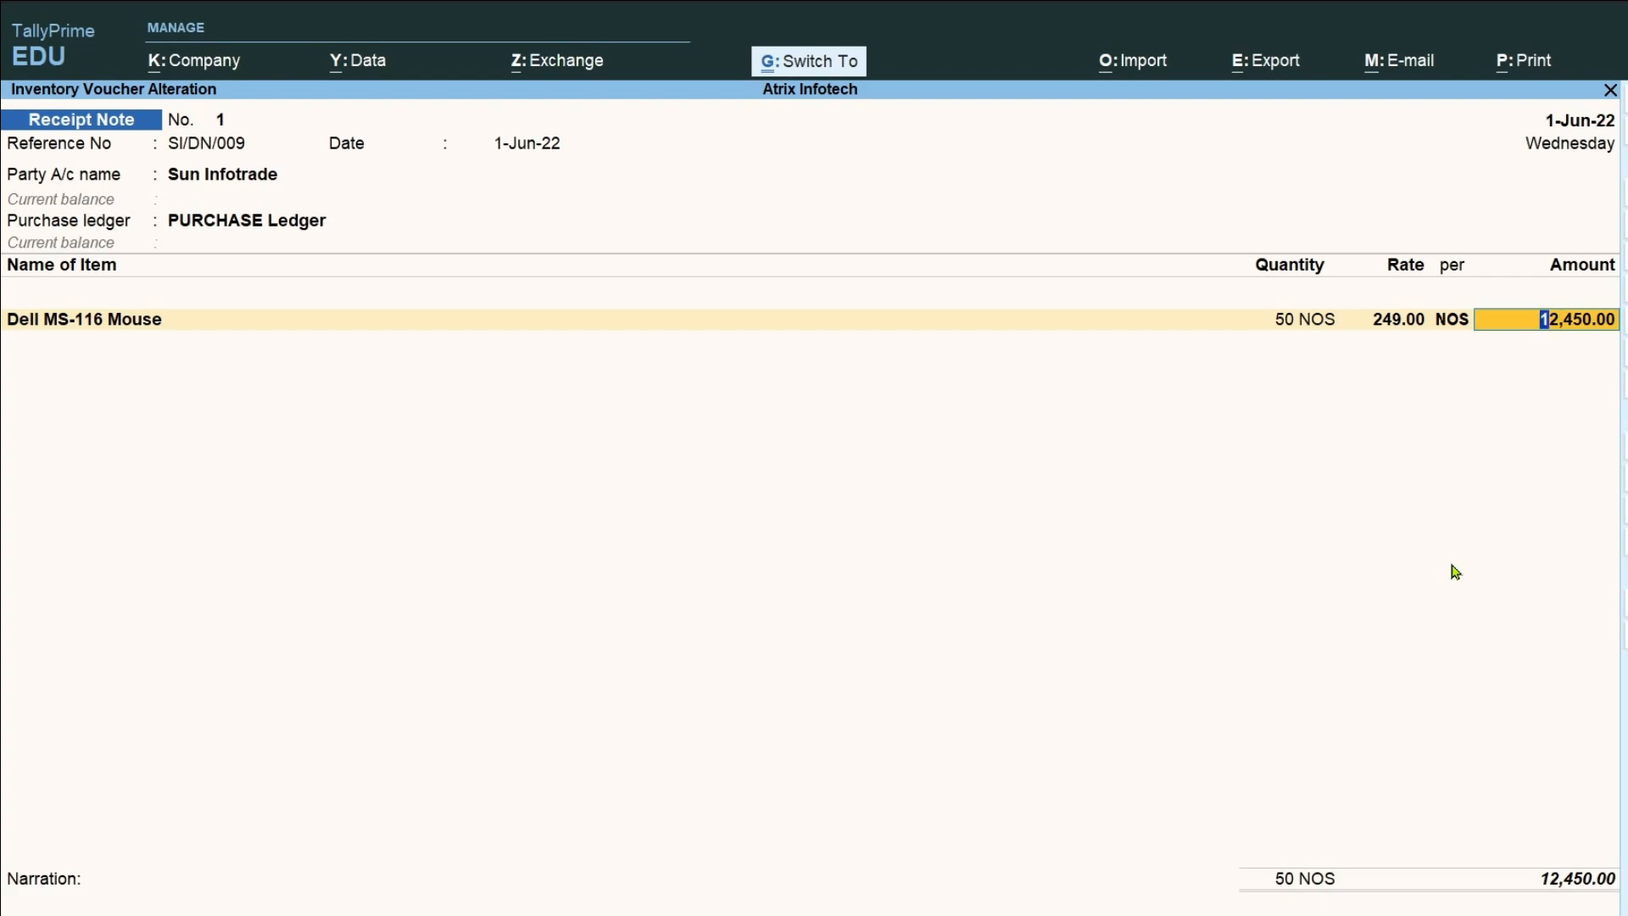
Save the completed receipt note and quit voucher entry.
key("ctrl+a")
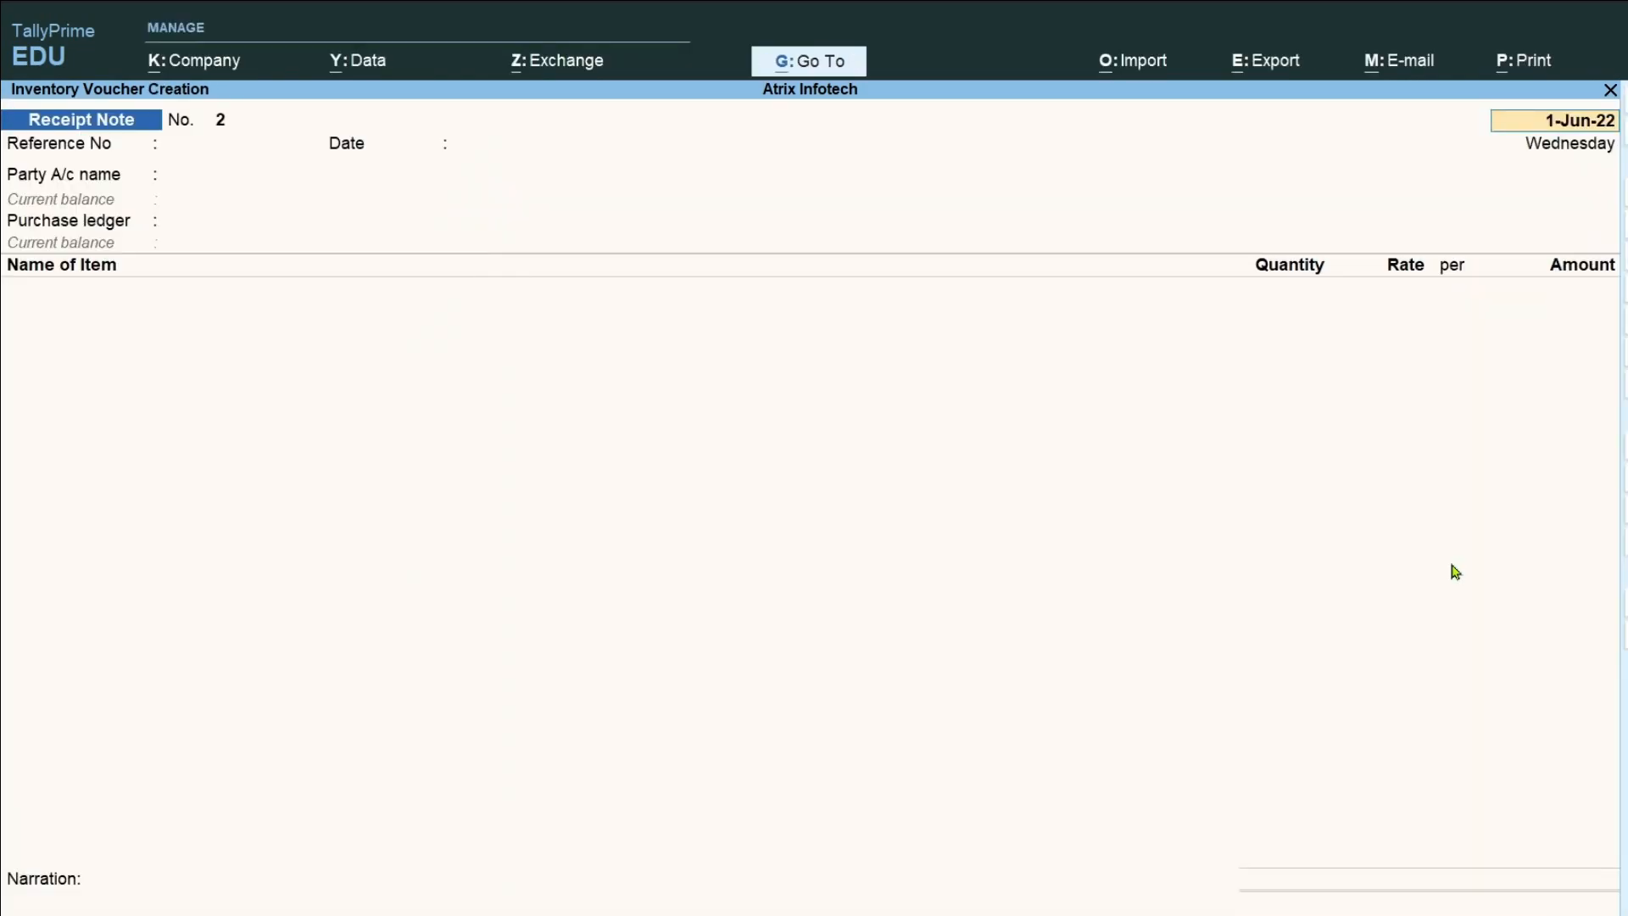
key("Escape")
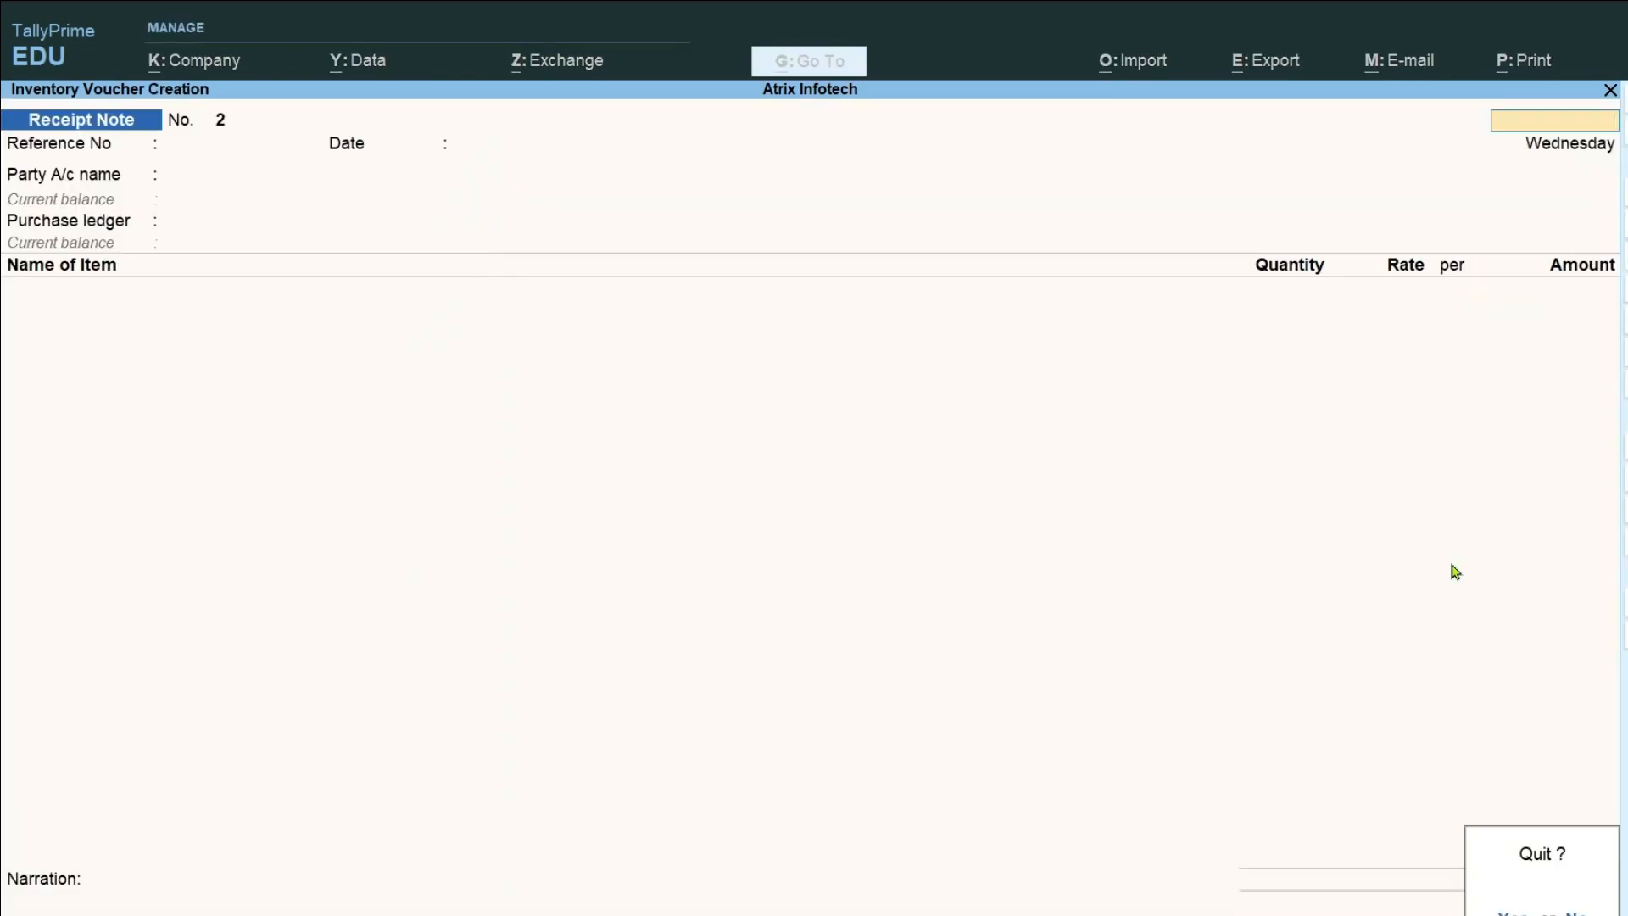
key("Return")
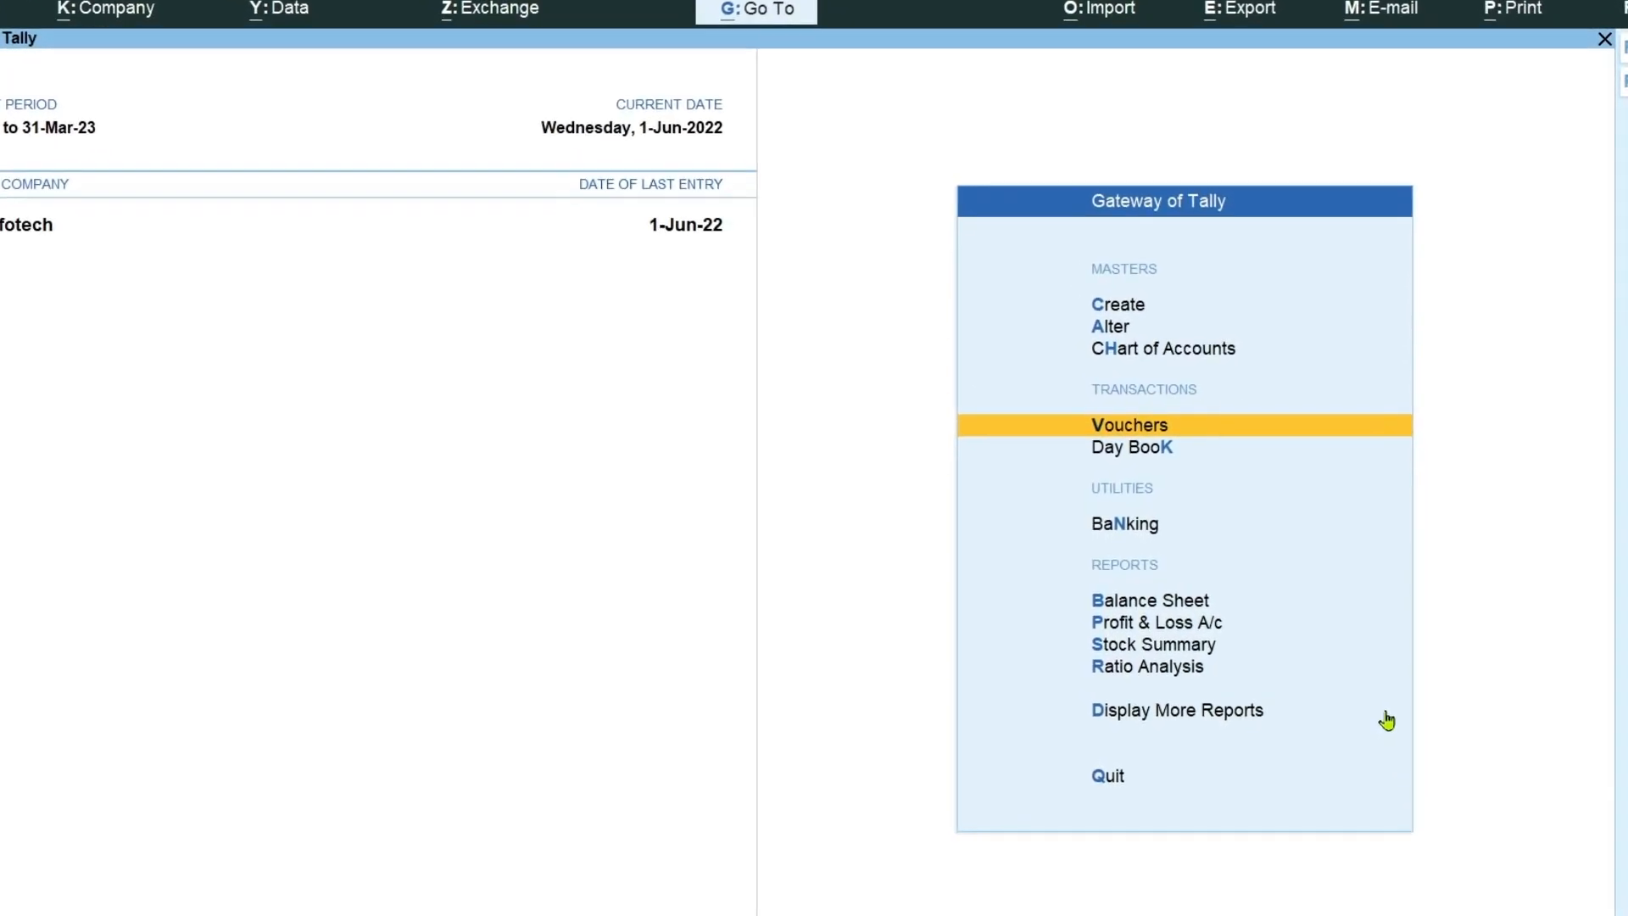
Open the Receipt Note Register from the Inventory Books reports.
key("Down")
key("Down")
key("Down")
key("Down")
key("Down")
key("Down")
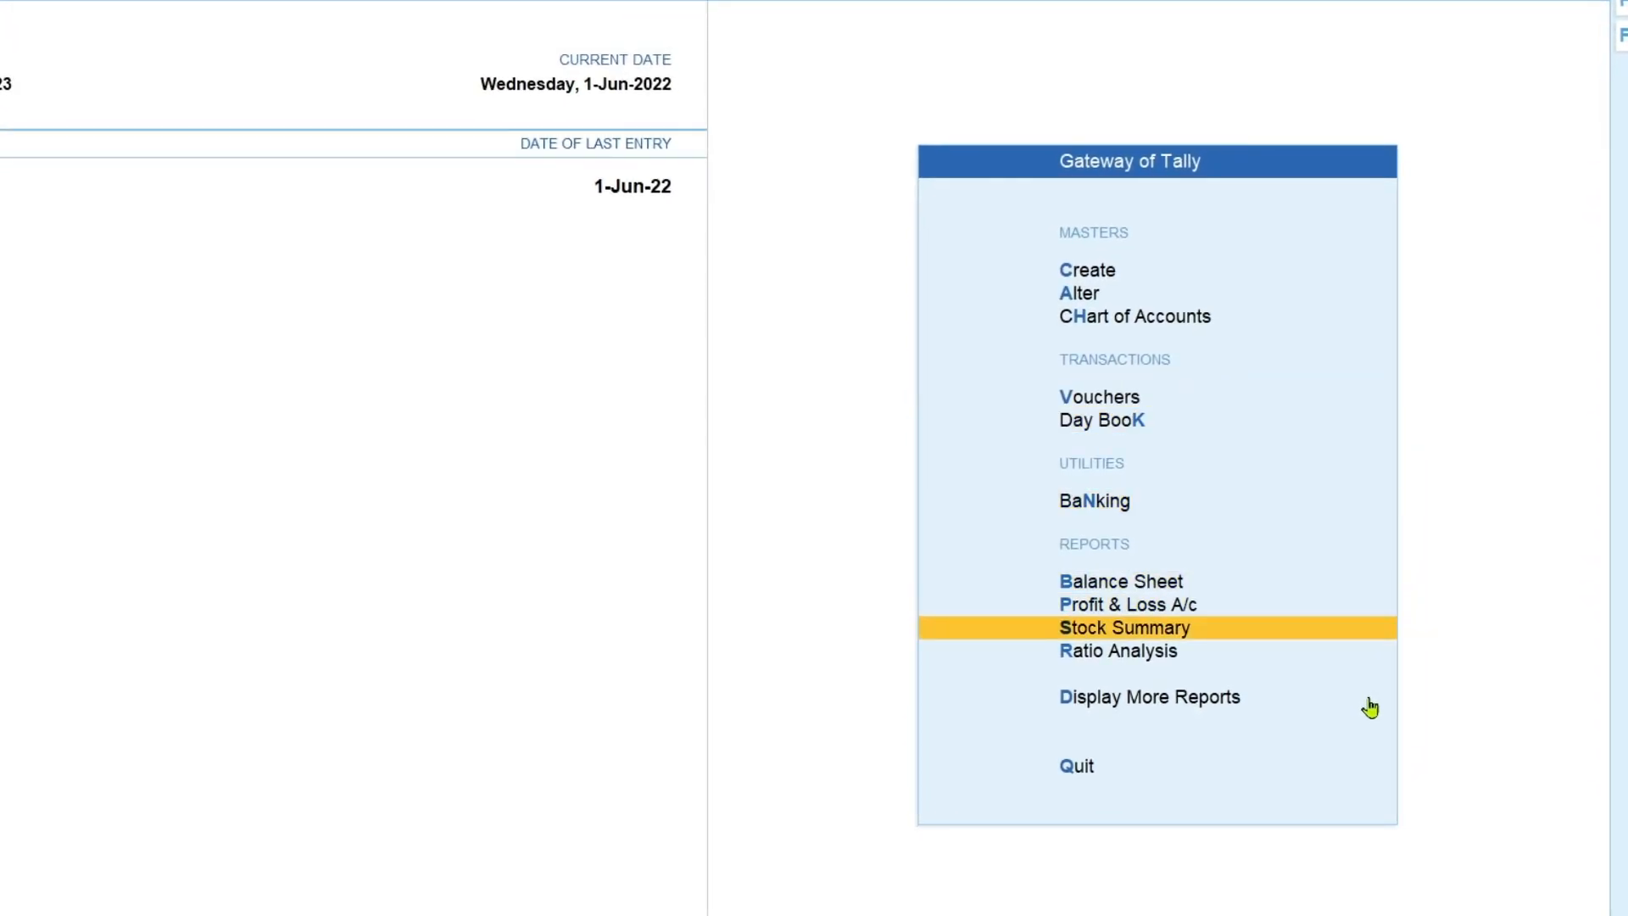
key("Down")
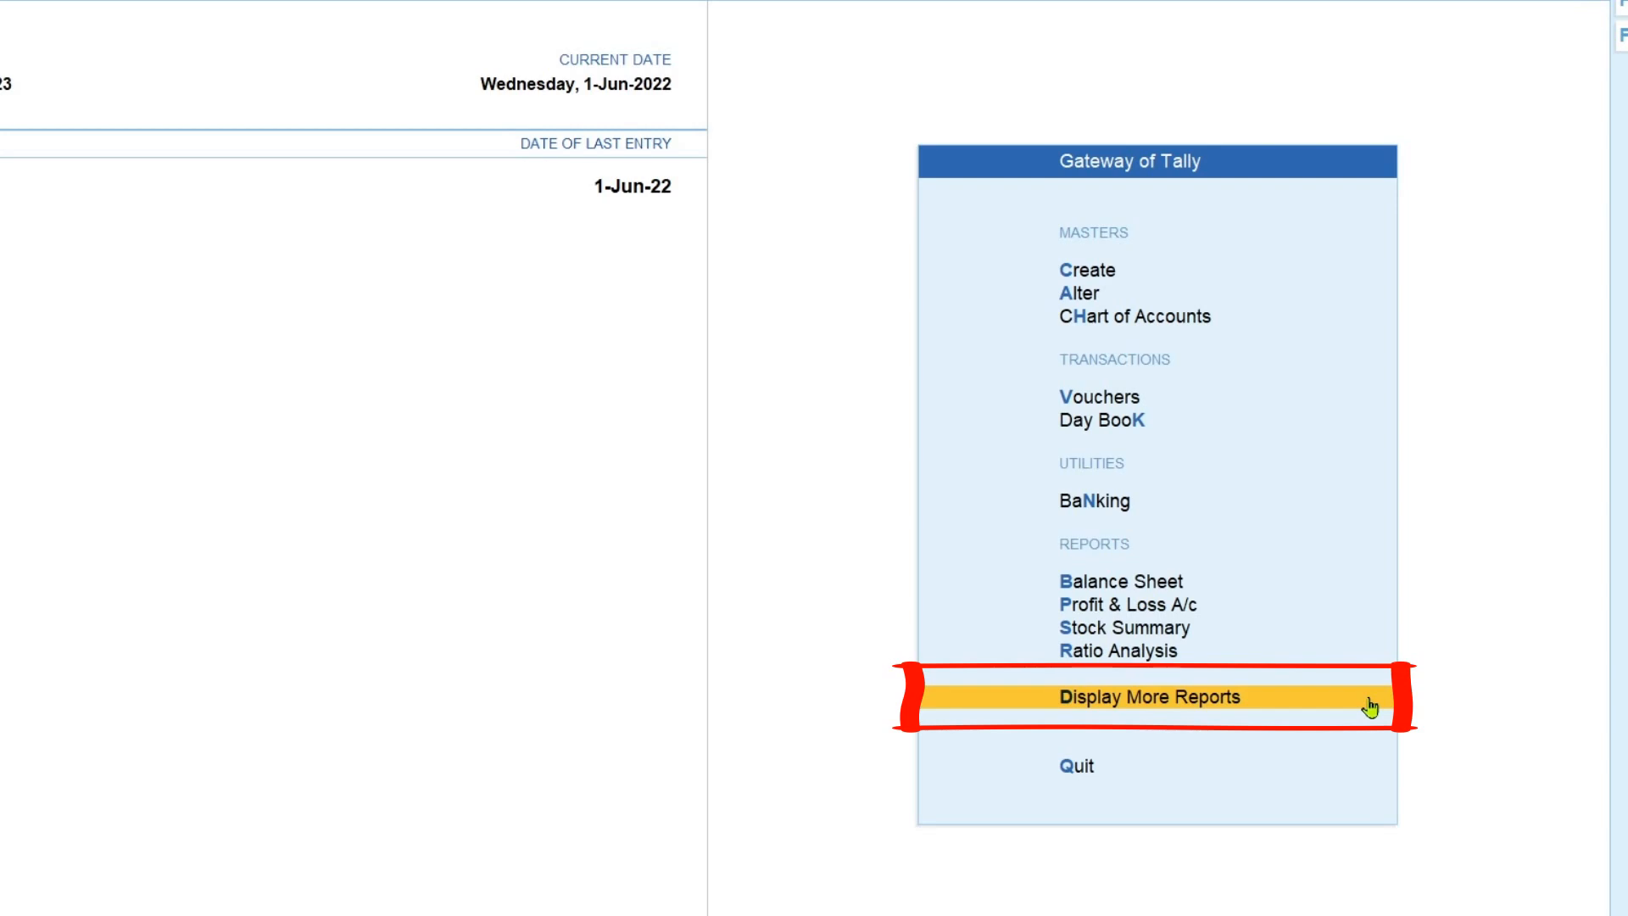
key("Return")
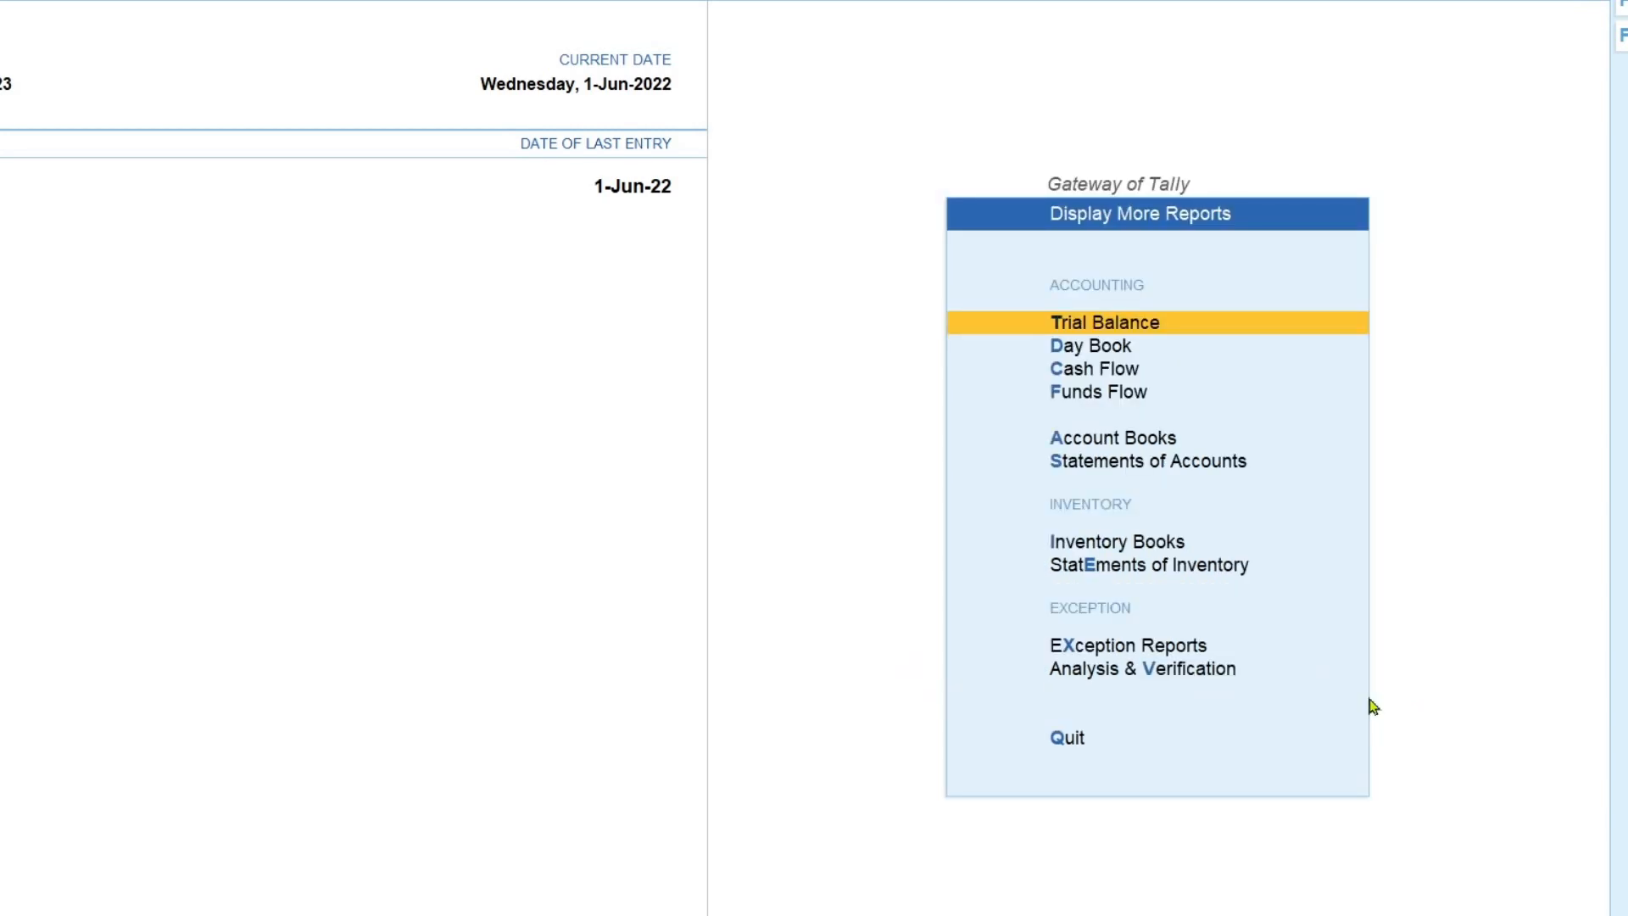
key("Down")
key("Down")
key("Down")
key("Down")
key("Down")
key("Down")
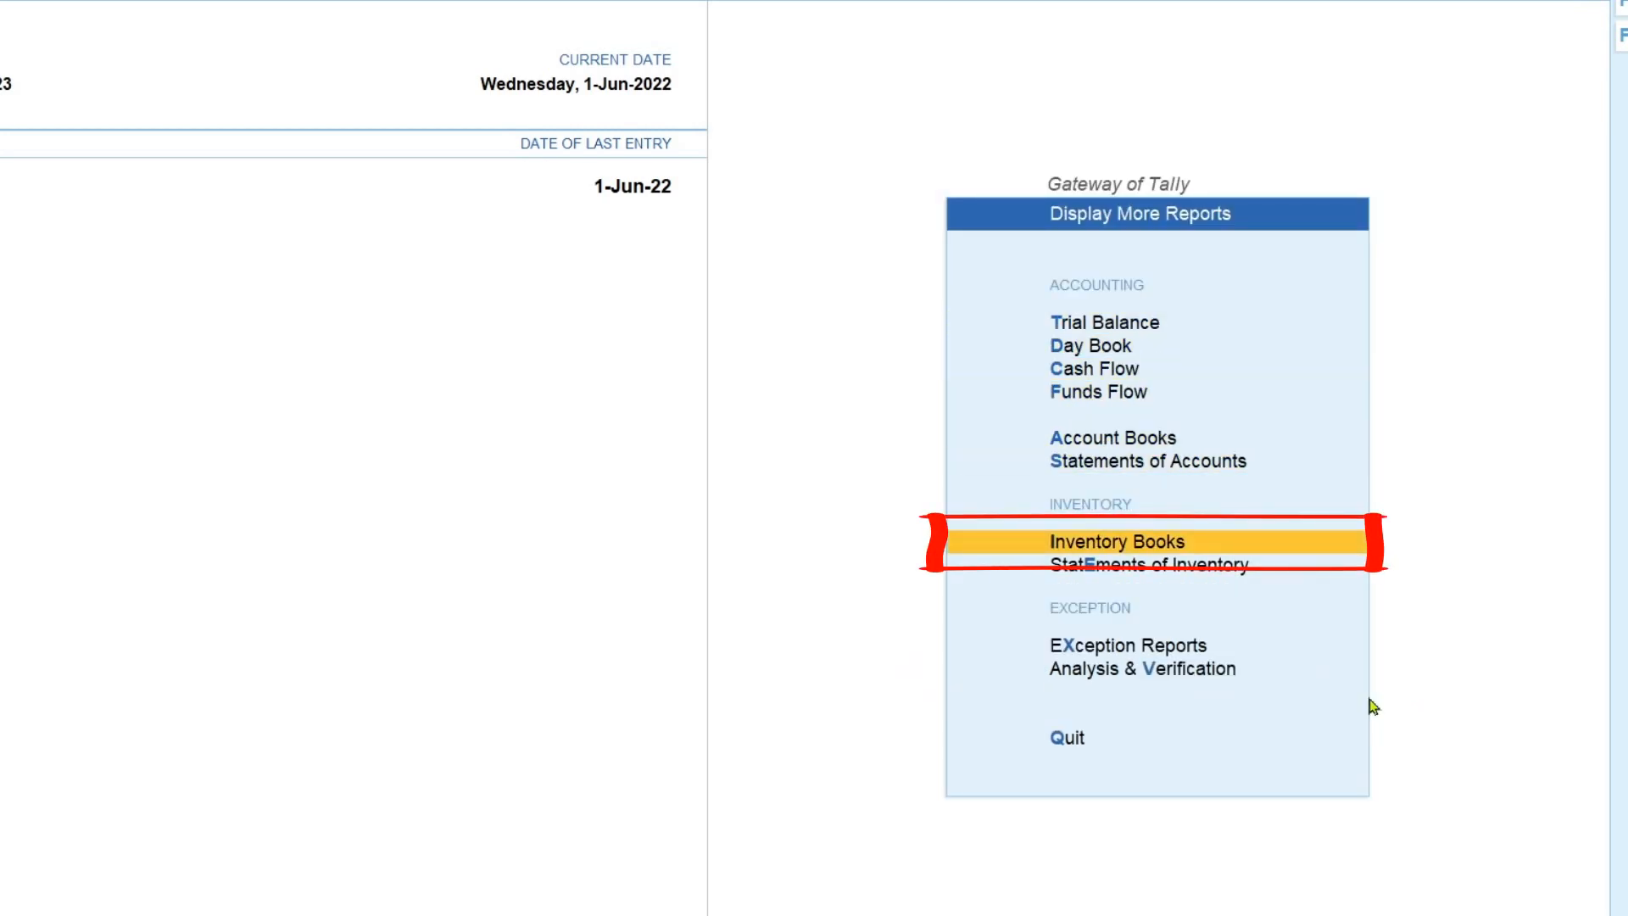
key("Return")
key("Down")
key("Down")
key("Down")
key("Down")
key("Down")
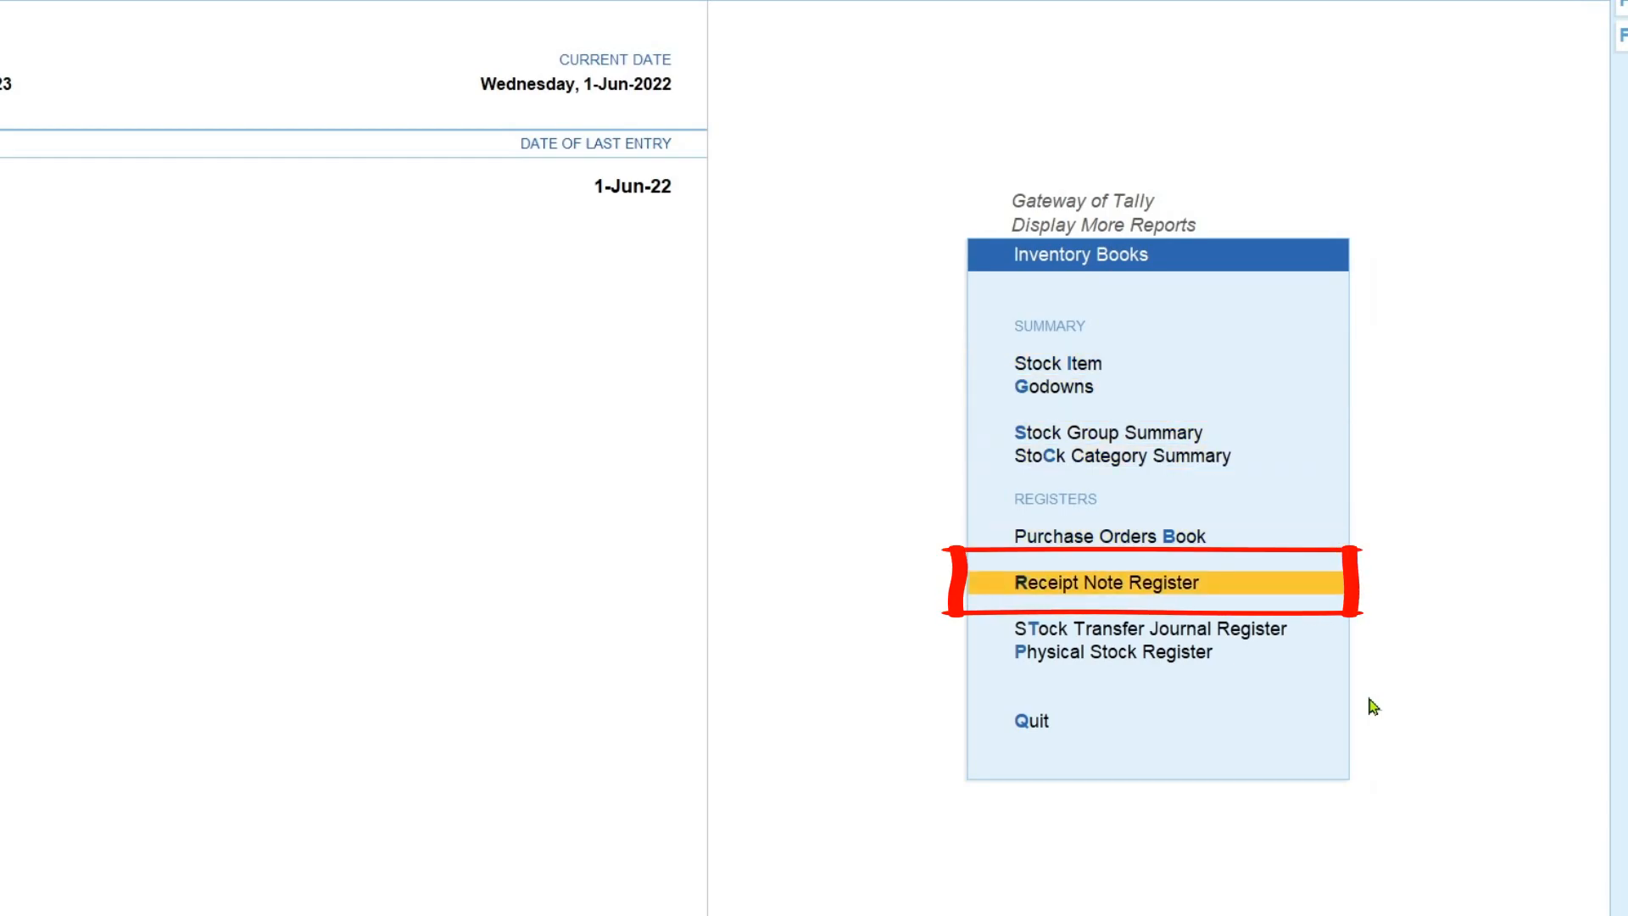
key("Return")
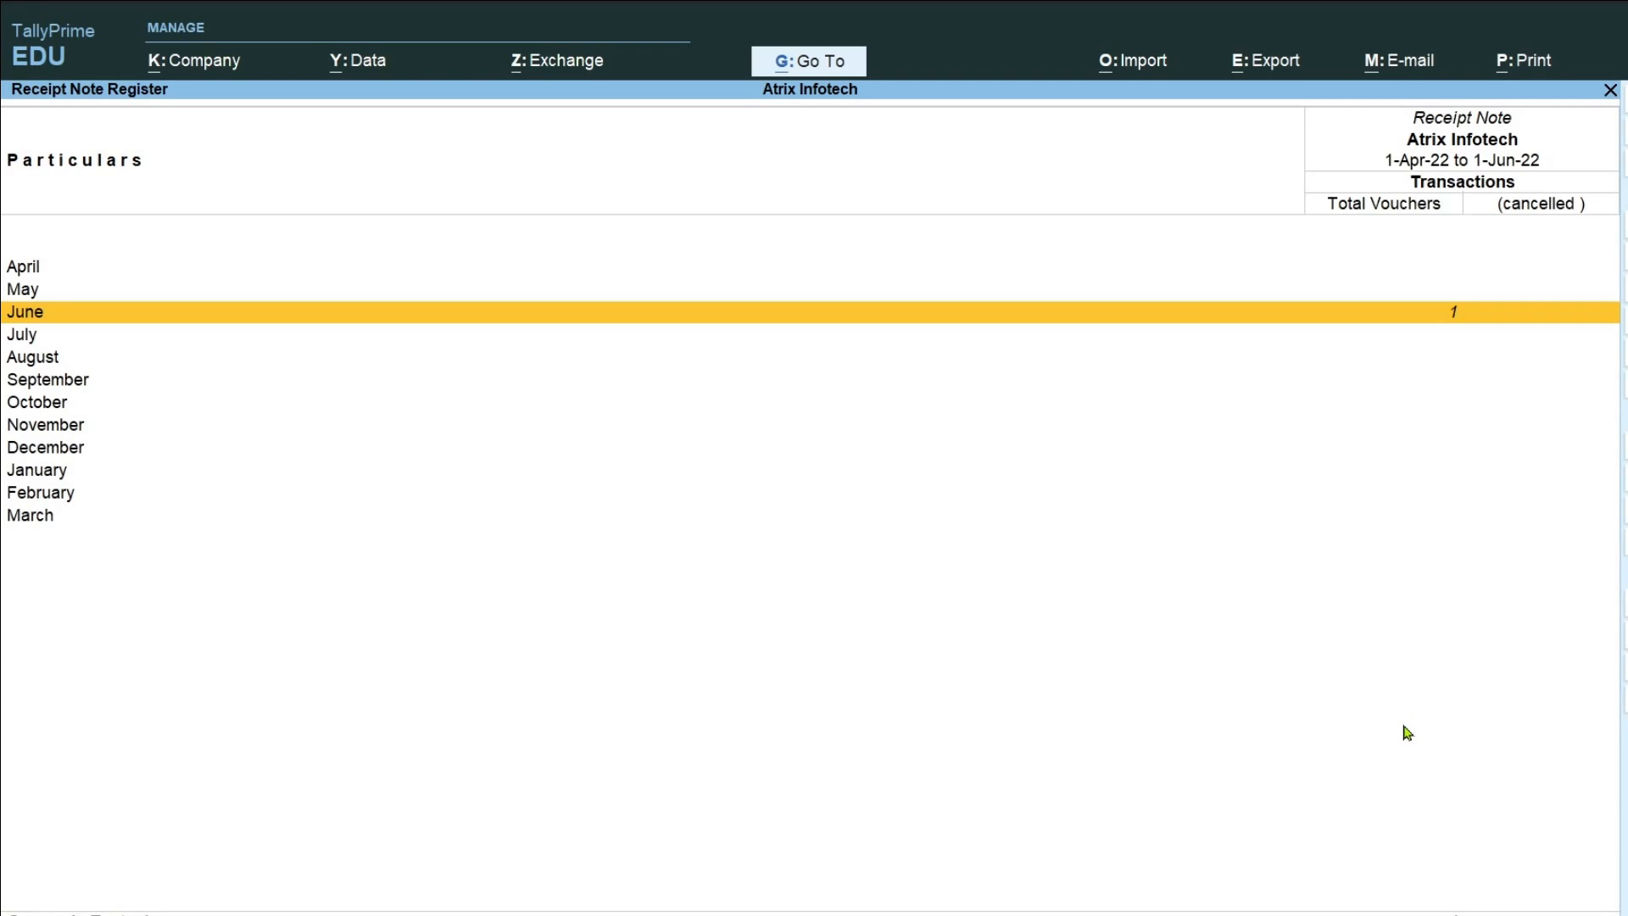
Review June's receipt note voucher for Dell MS-116 Mouse and return to the Gateway of Tally.
key("Return")
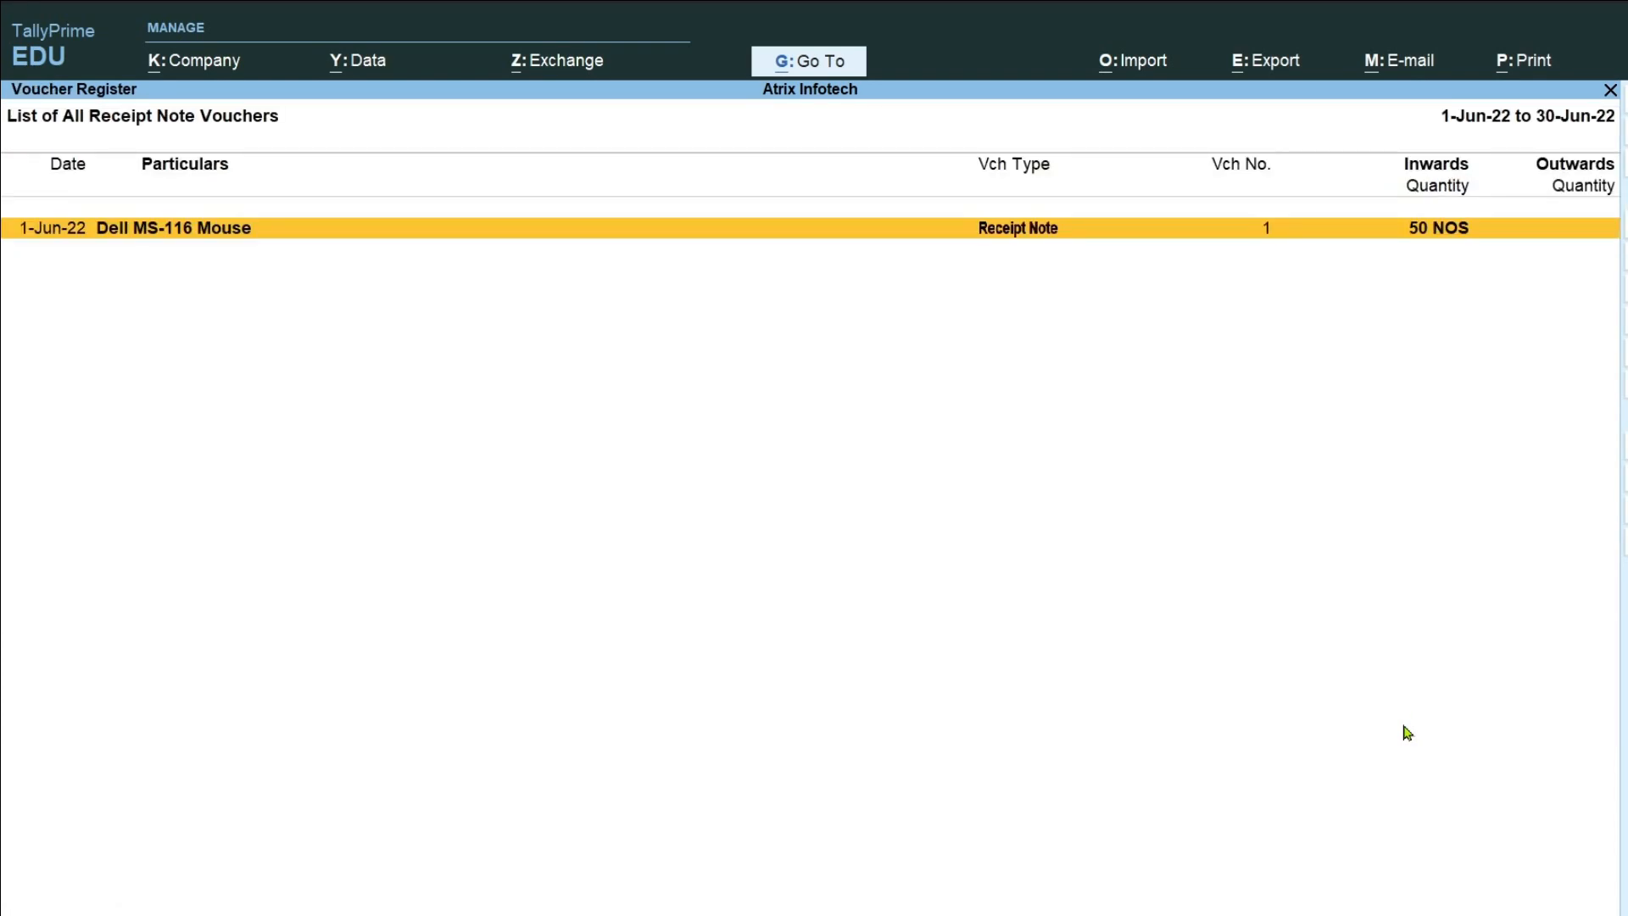
key("Return")
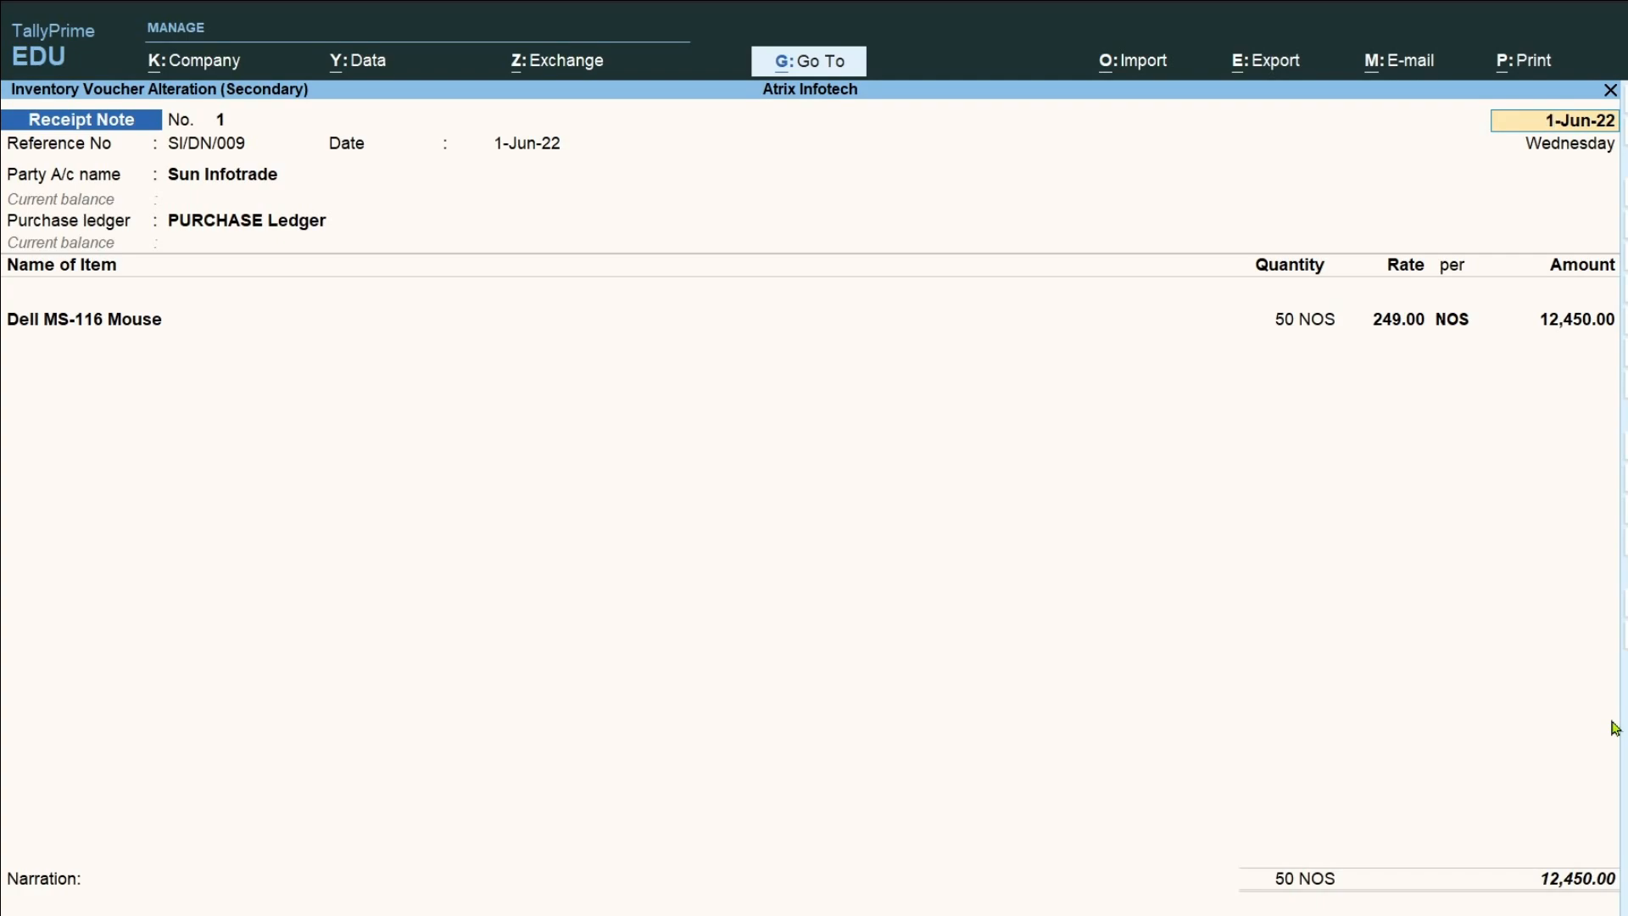
key("BackSpace")
key("Escape")
key("Escape")
key("Escape")
key("Escape")
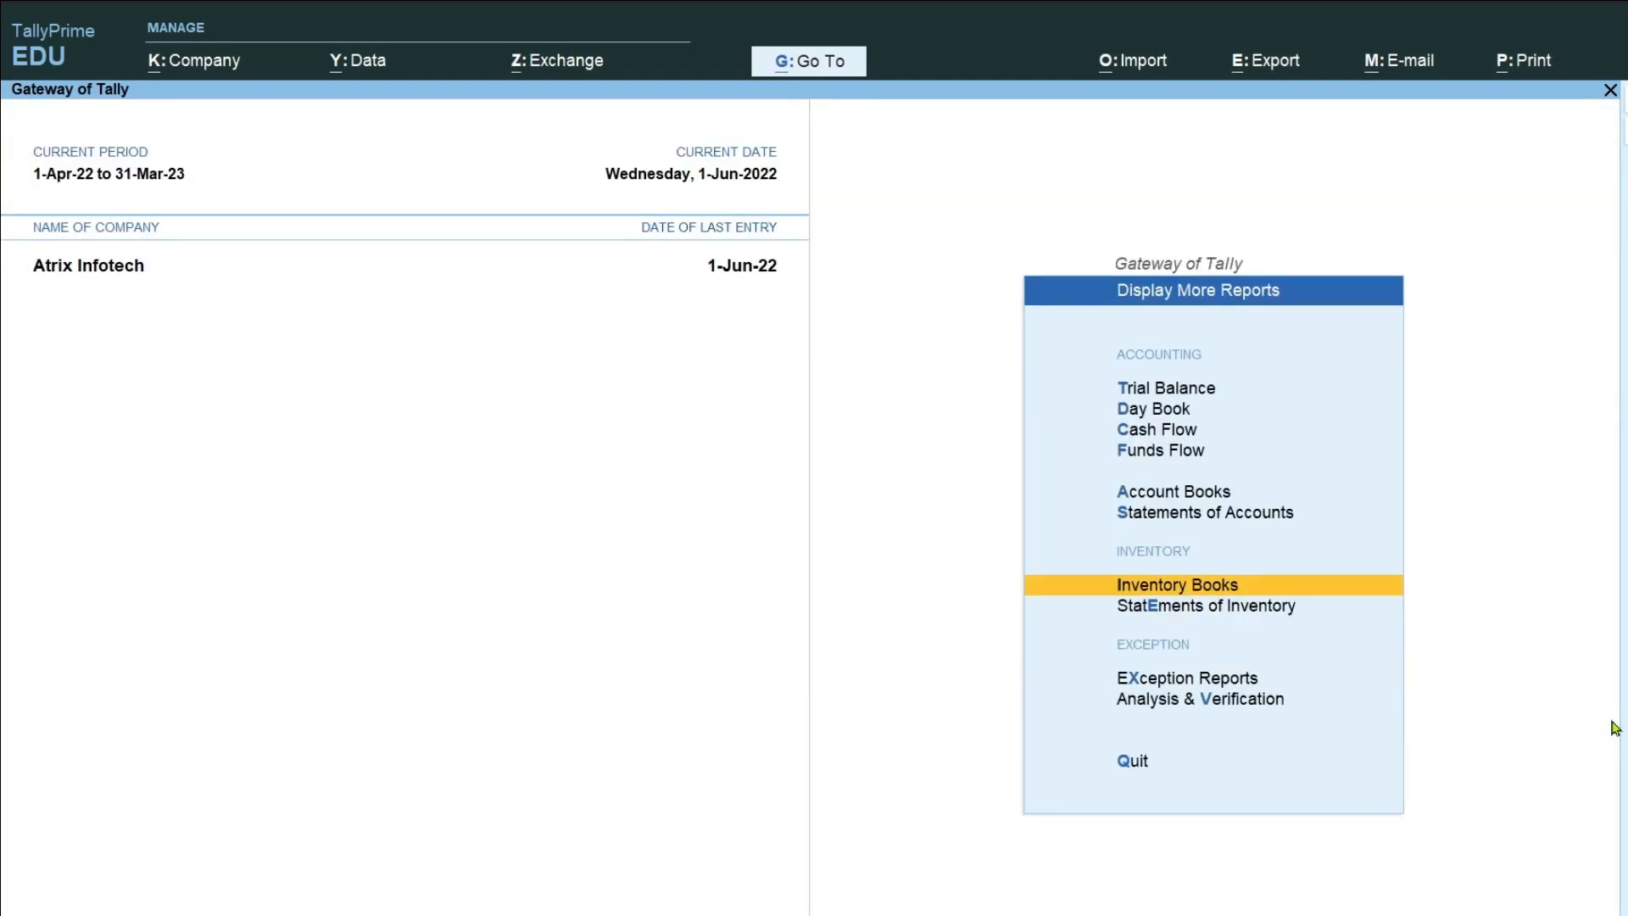
key("Escape")
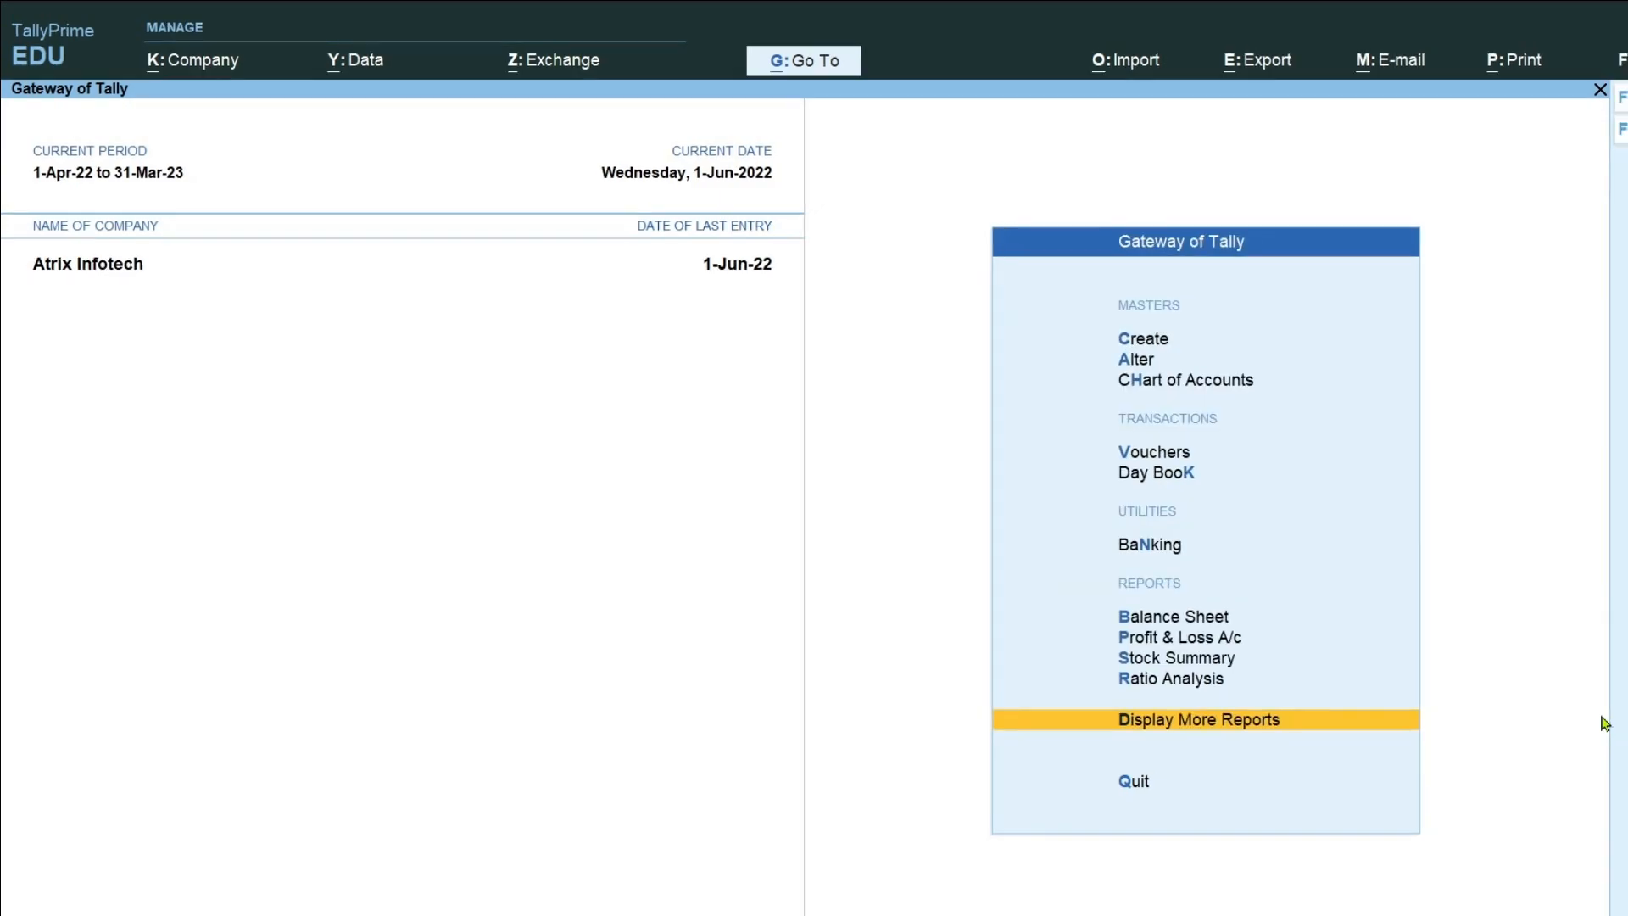
Open voucher creation from the Gateway of Tally.
key("Up")
key("Up")
key("Up")
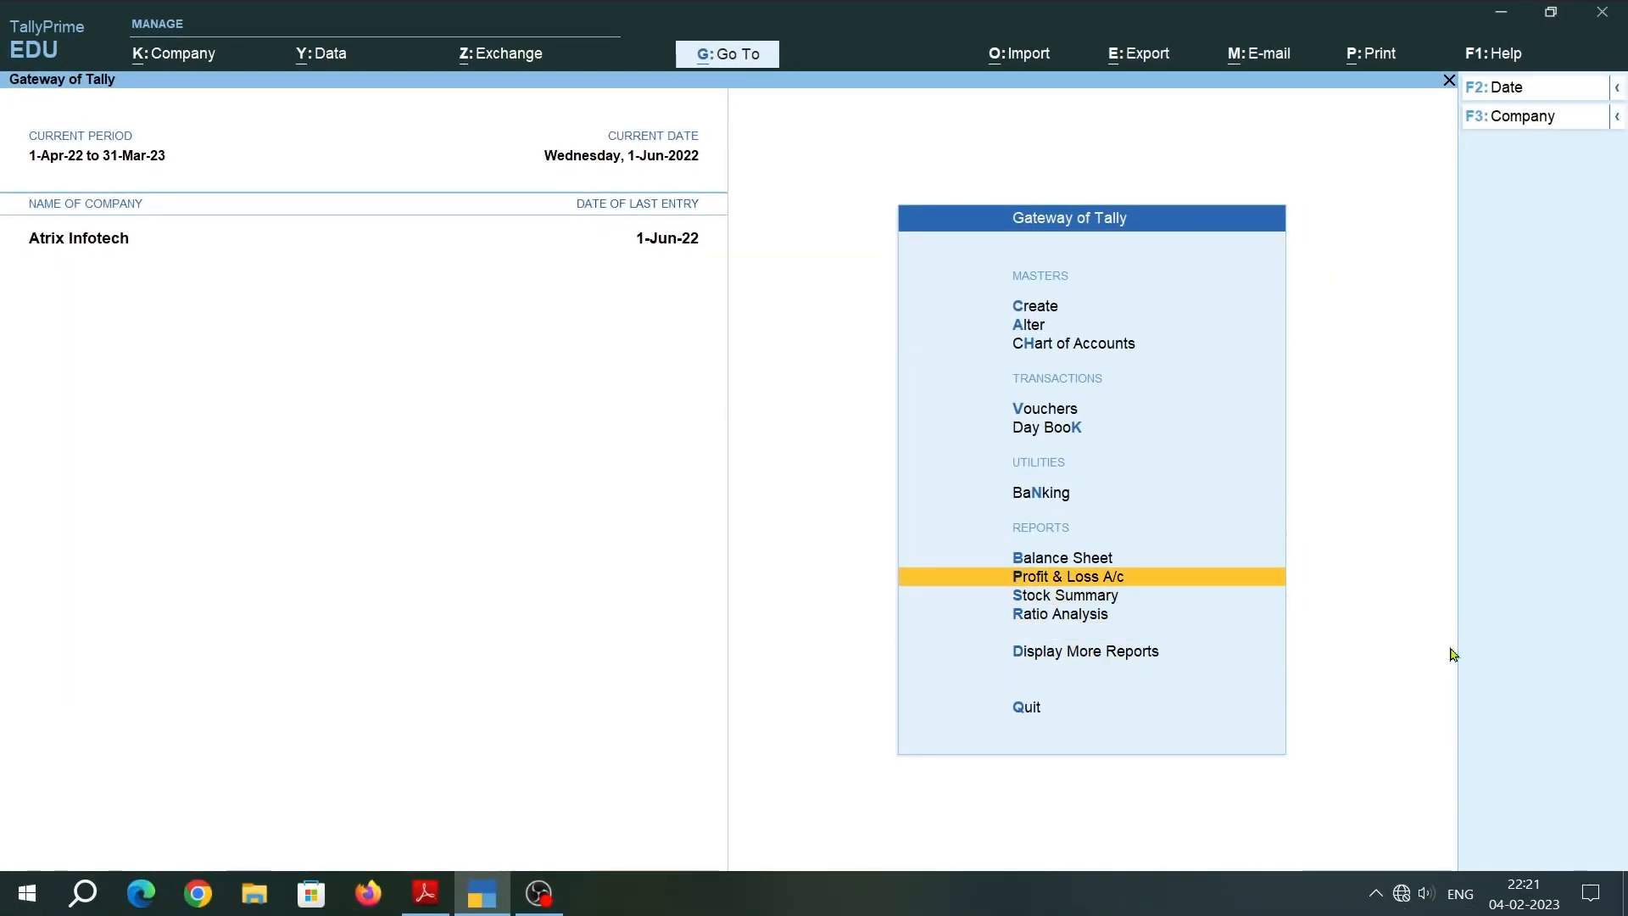
key("Up")
key("Up")
key("Up")
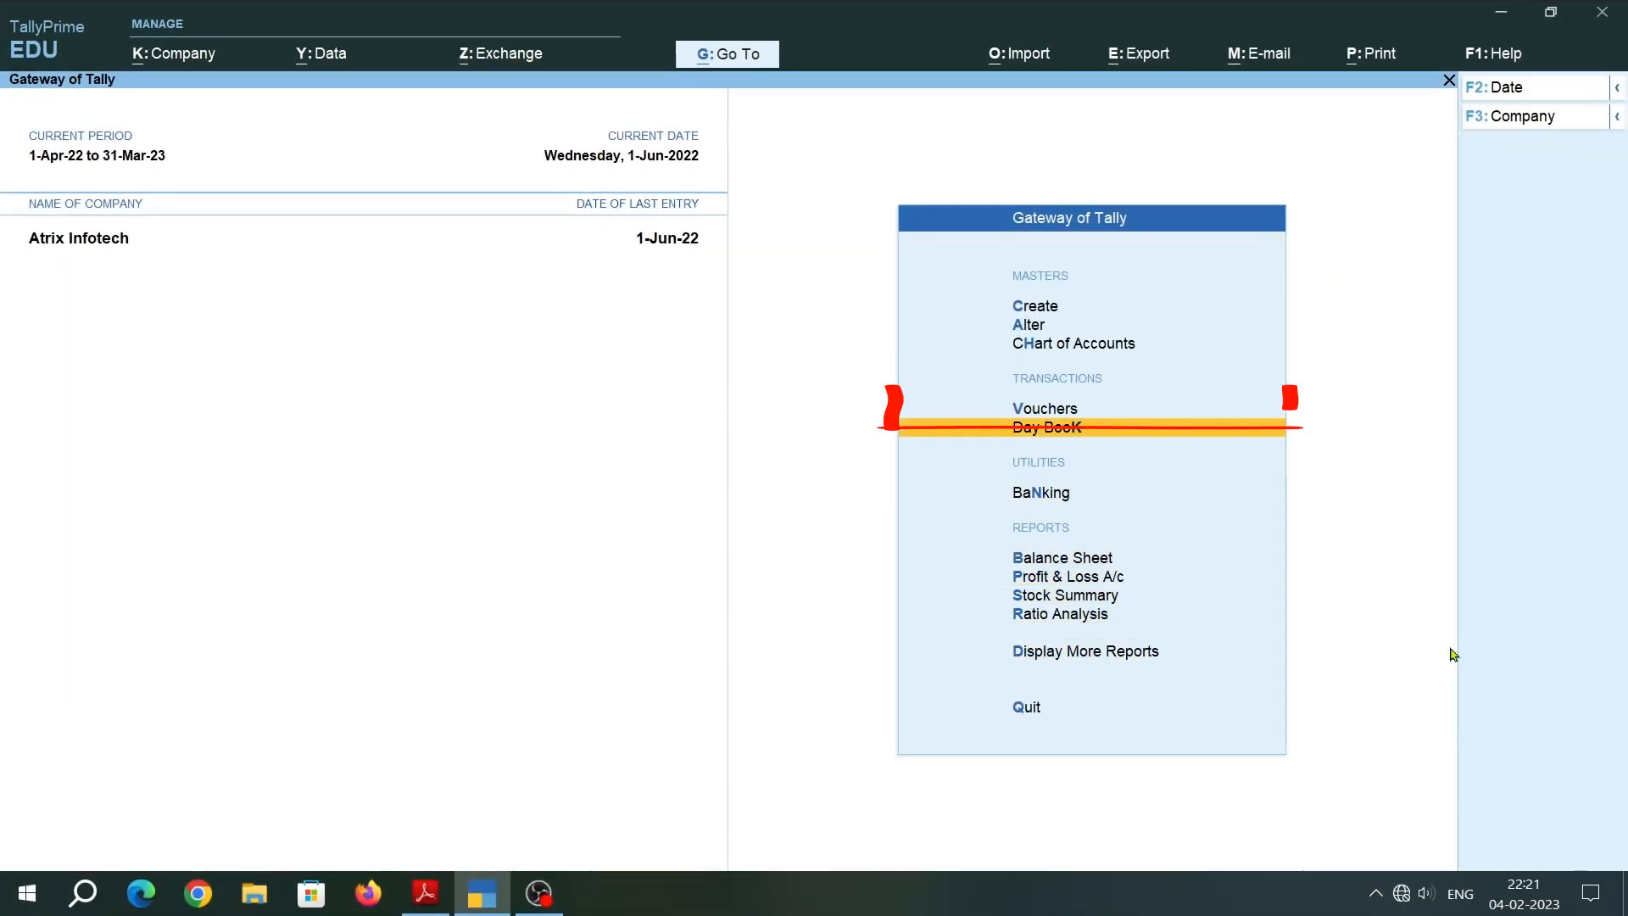
key("Return")
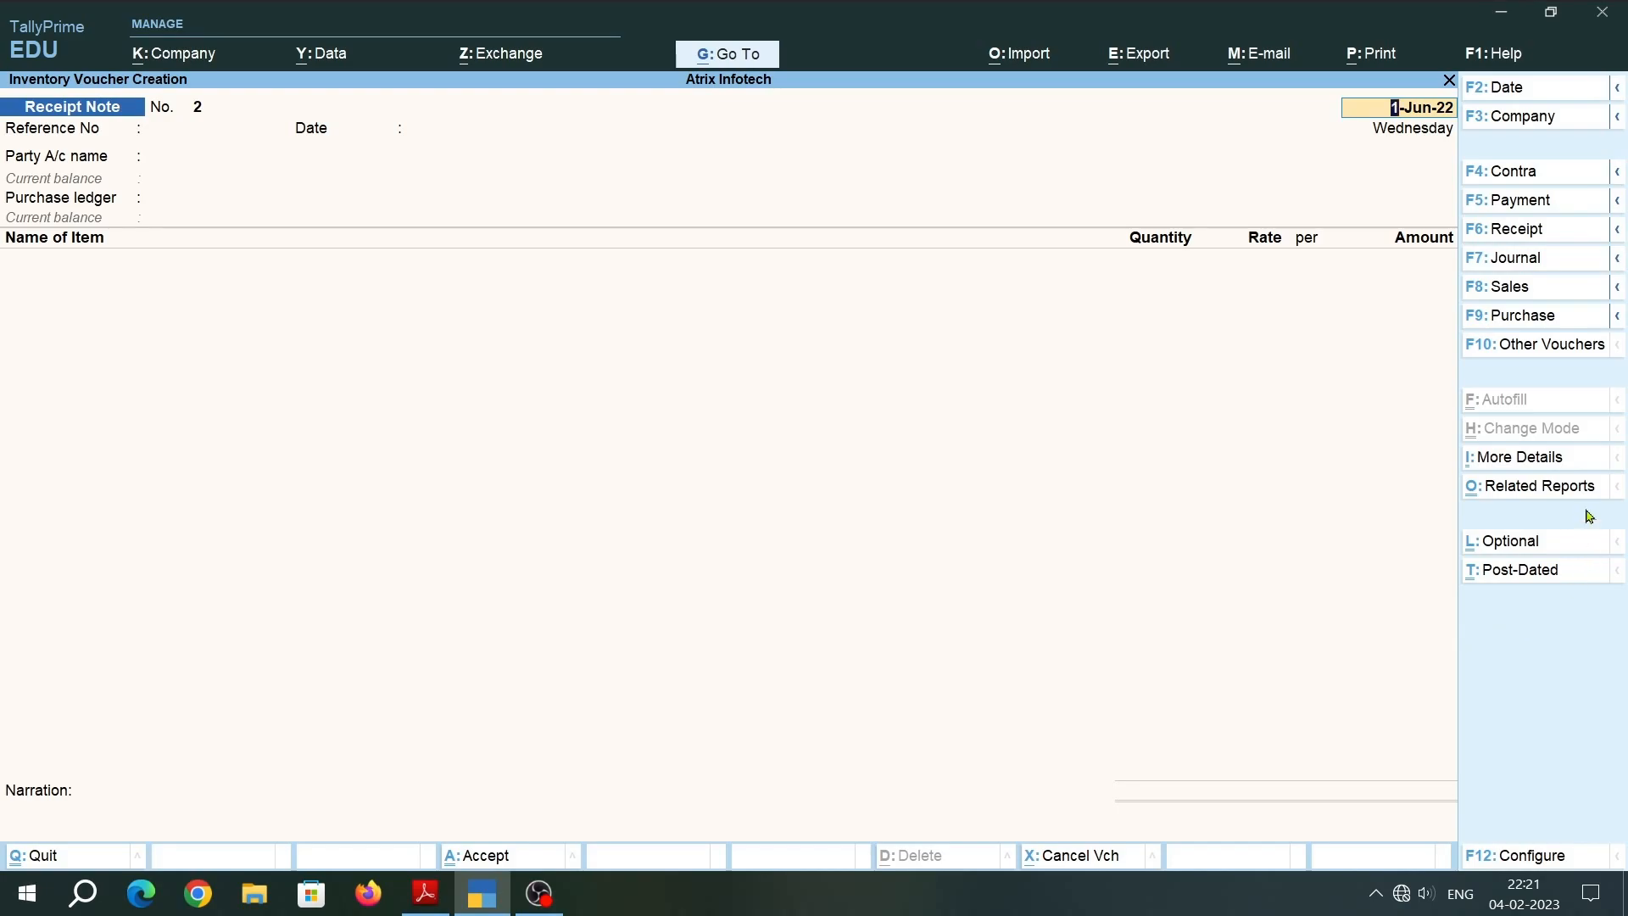
Bring up the list of other voucher types and include the inactive ones.
left_click(1597, 355)
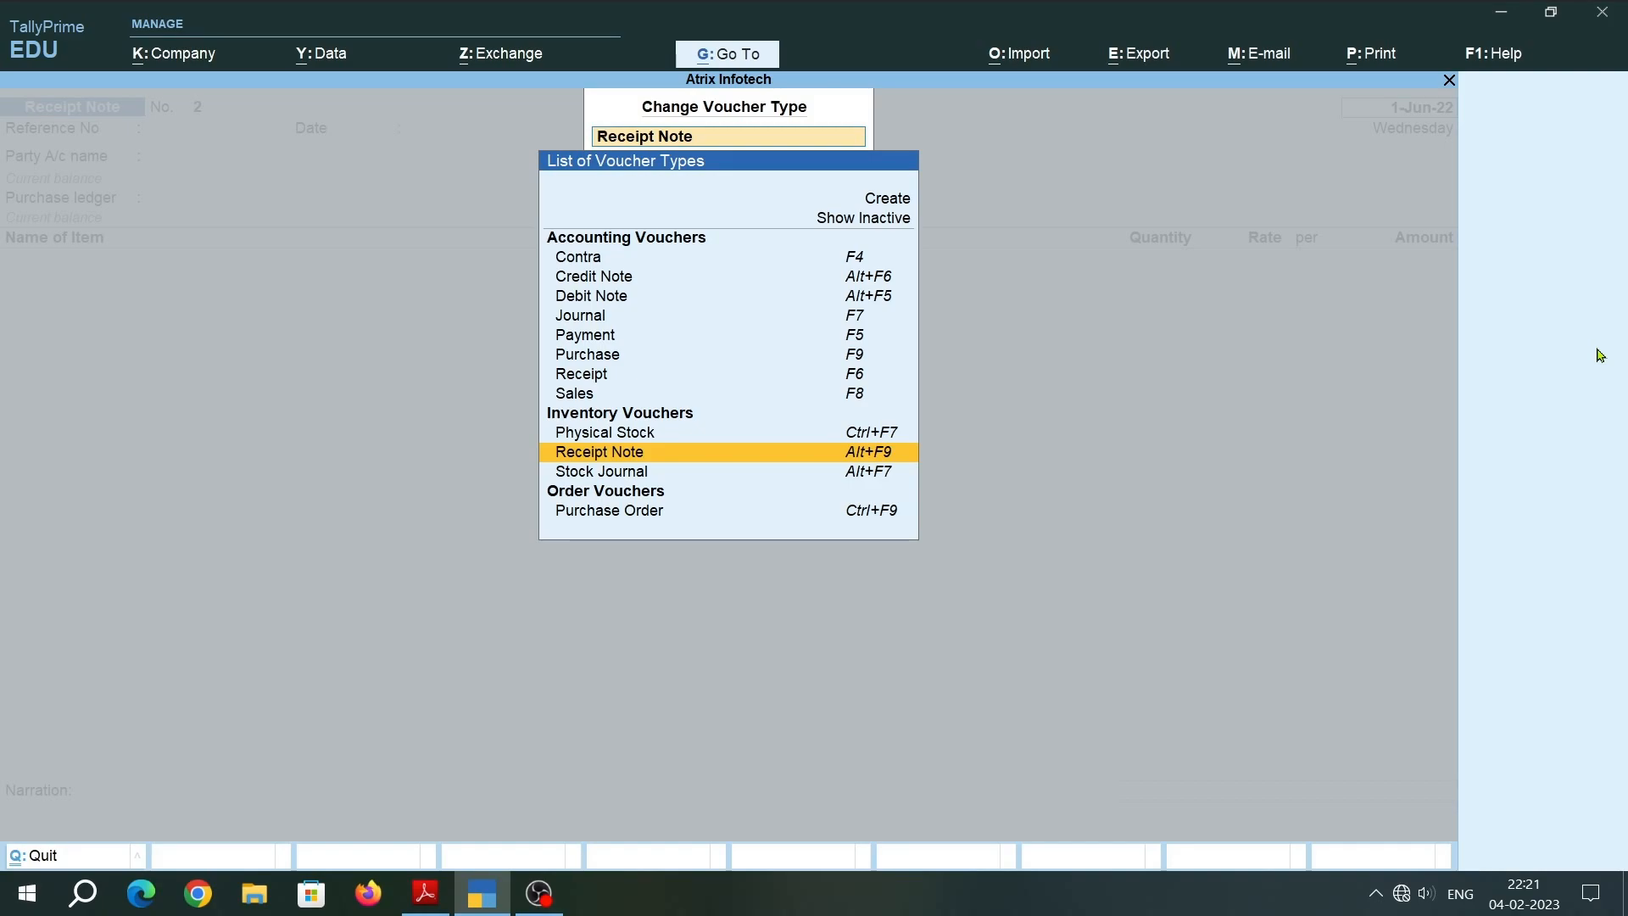
key("Up")
key("Up")
key("Up")
key("Up")
key("Up")
key("Up")
key("Up")
key("Up")
key("Up")
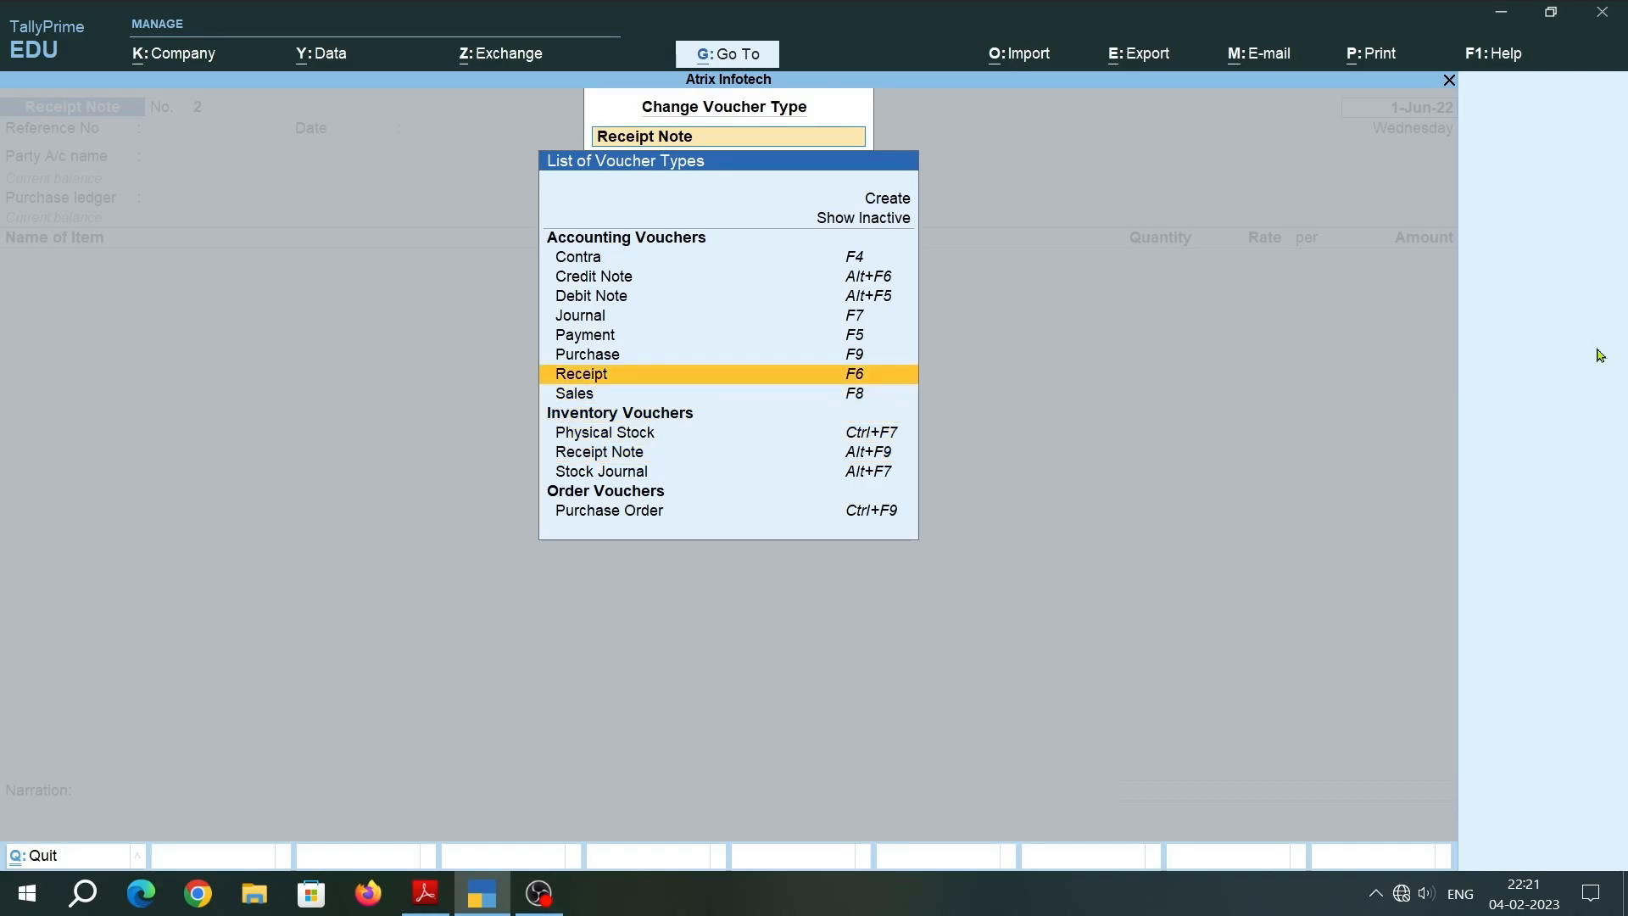
key("Up")
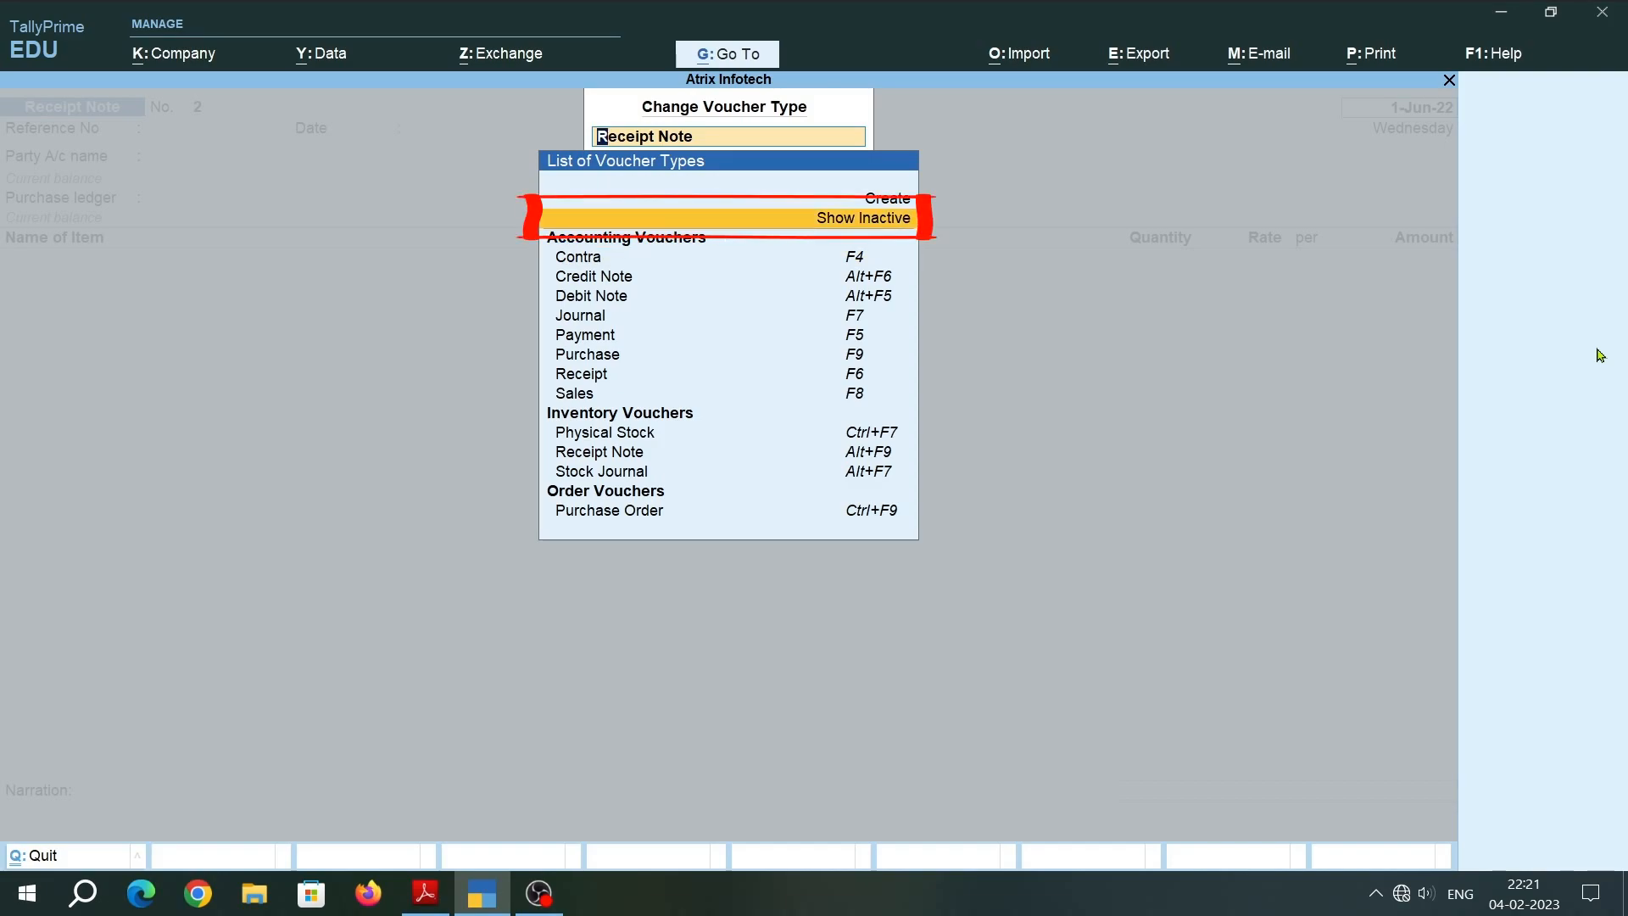
key("Return")
Choose the Rejections Out voucher type and activate it.
key("Down")
key("Down")
key("Down")
key("Down")
key("Down")
key("Down")
key("Down")
key("Down")
key("Down")
key("Down")
key("Down")
key("Down")
key("Down")
key("Down")
key("Down")
key("Down")
key("Down")
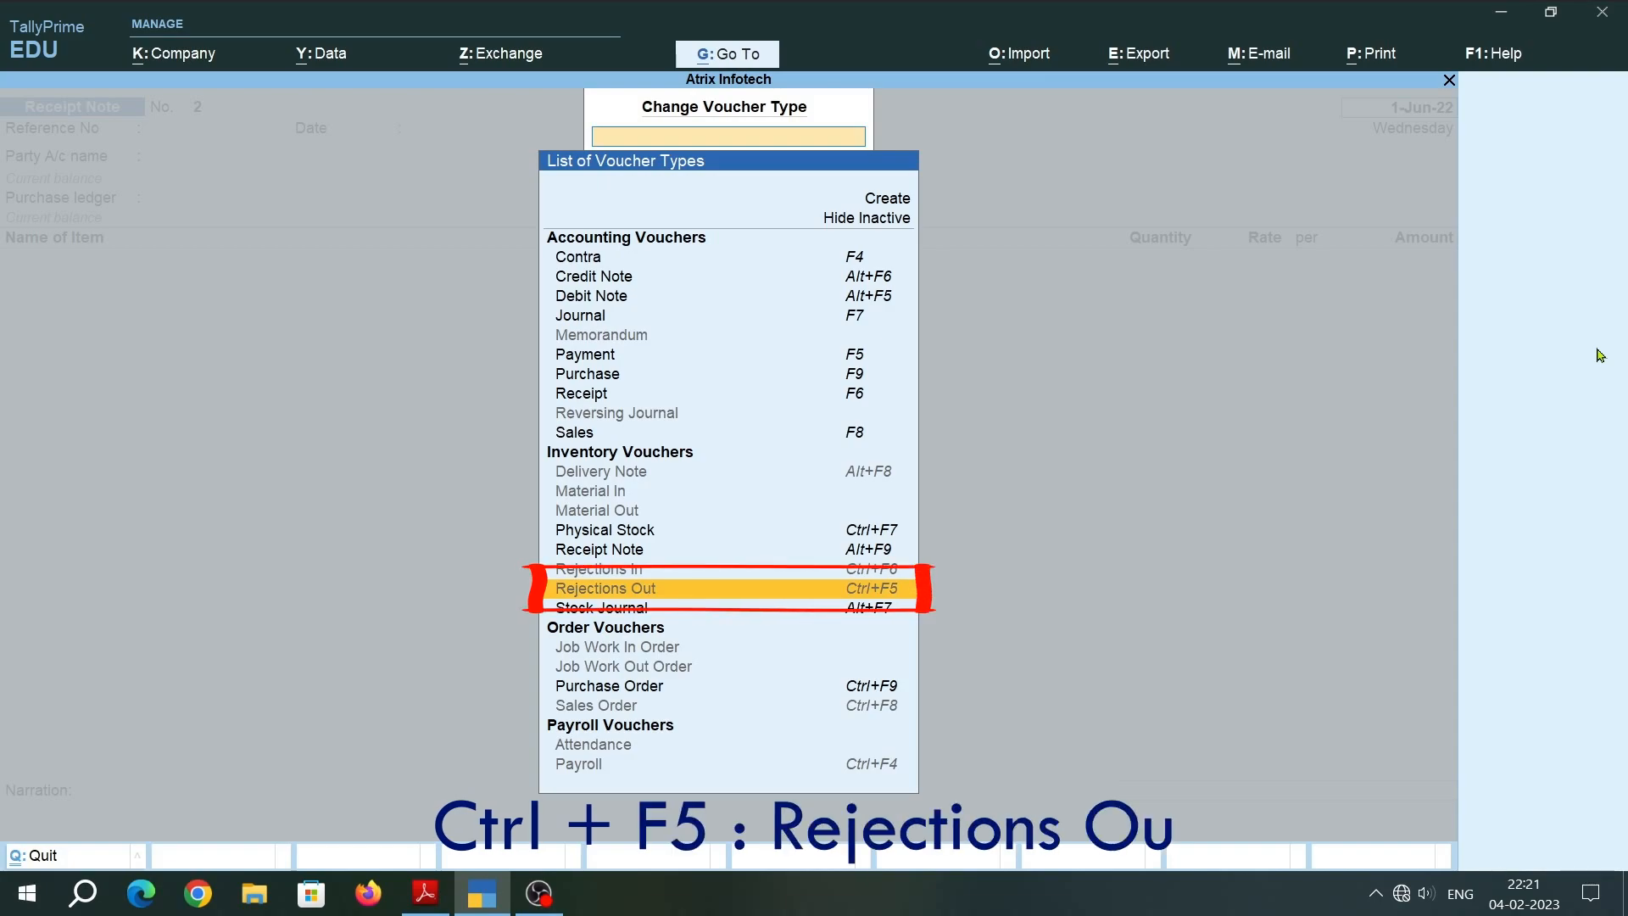
key("Return")
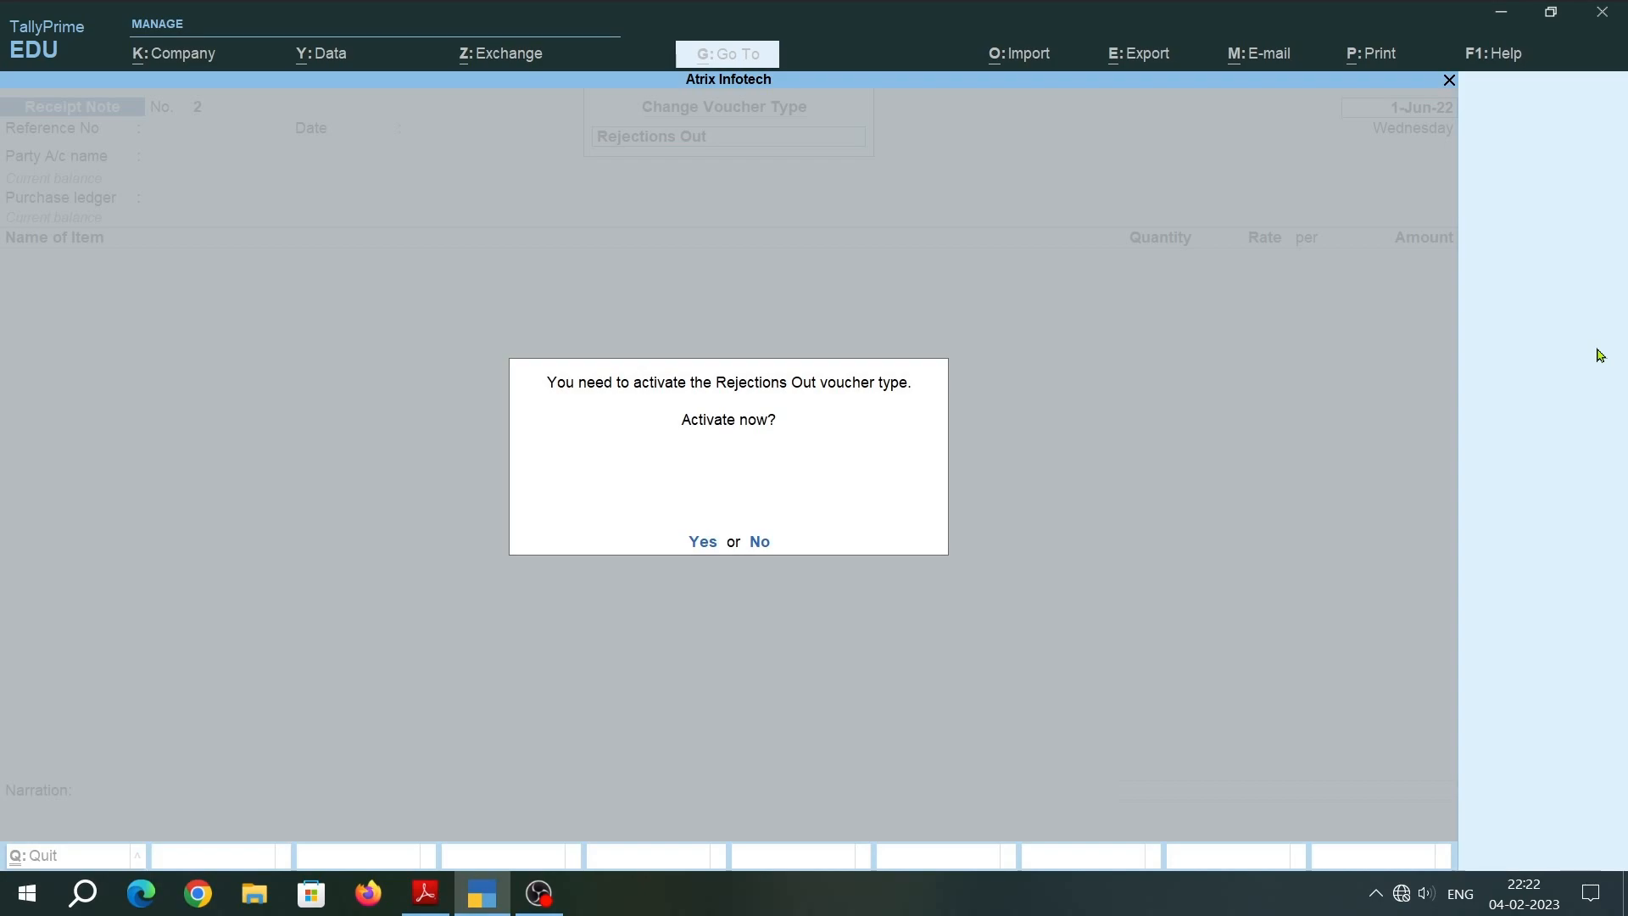
key("y")
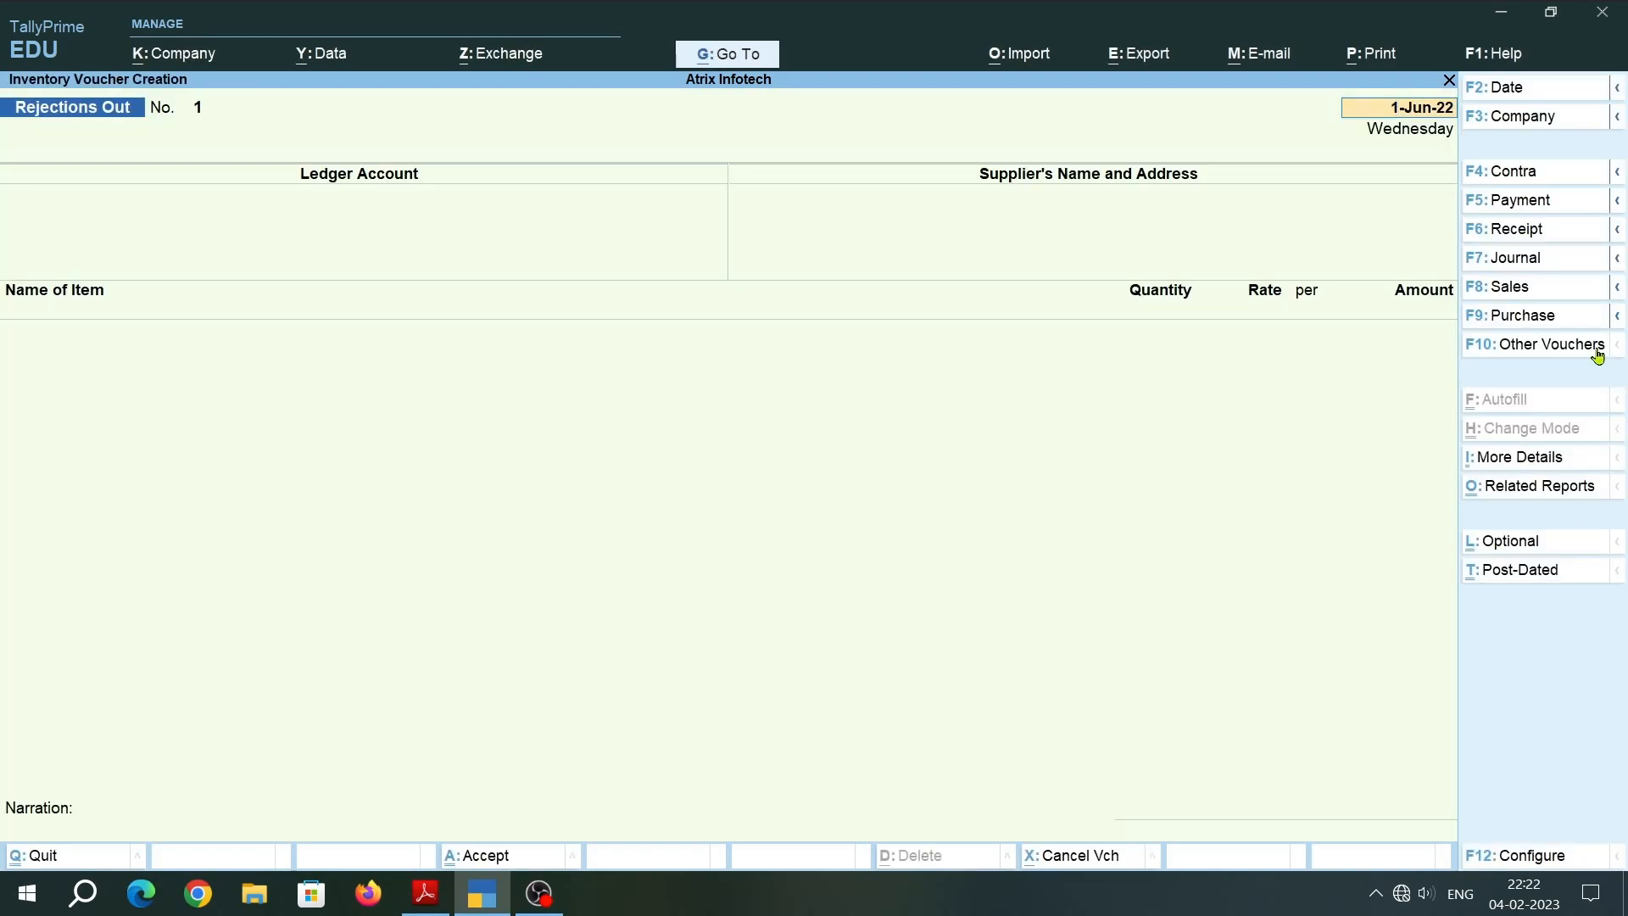
Keep the date 1-Jun-22, choose Sun Infotrade as the ledger account and accept the supplier details.
key("Return")
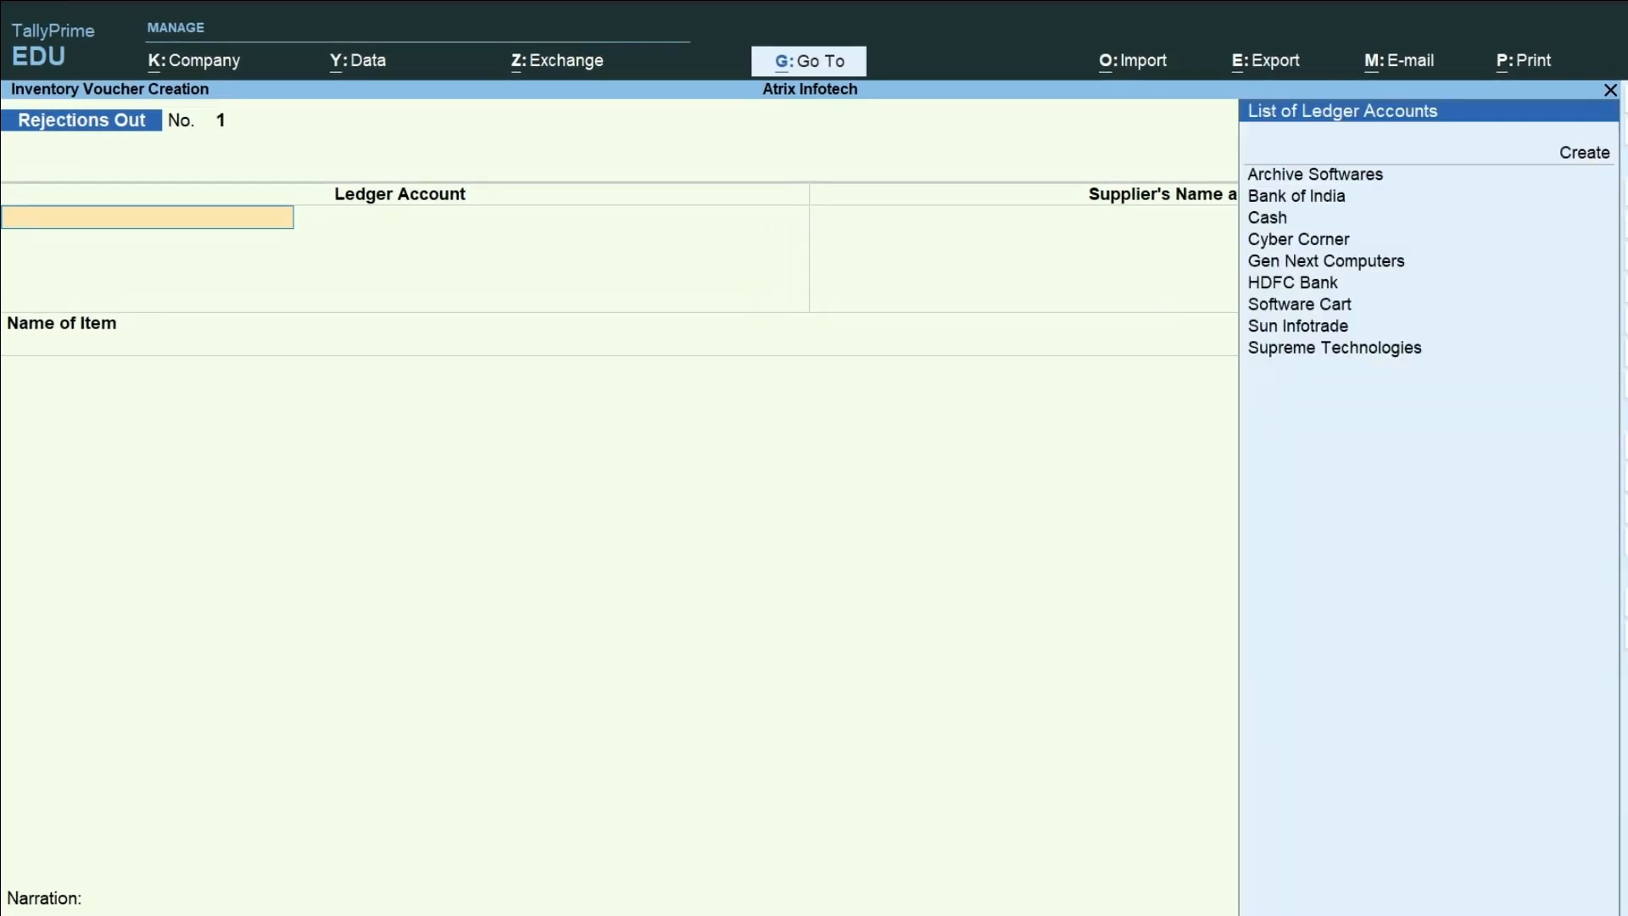
key("Down")
key("Down")
key("Down")
key("Down")
key("Down")
key("Down")
key("Down")
key("Down")
key("Down")
key("Down")
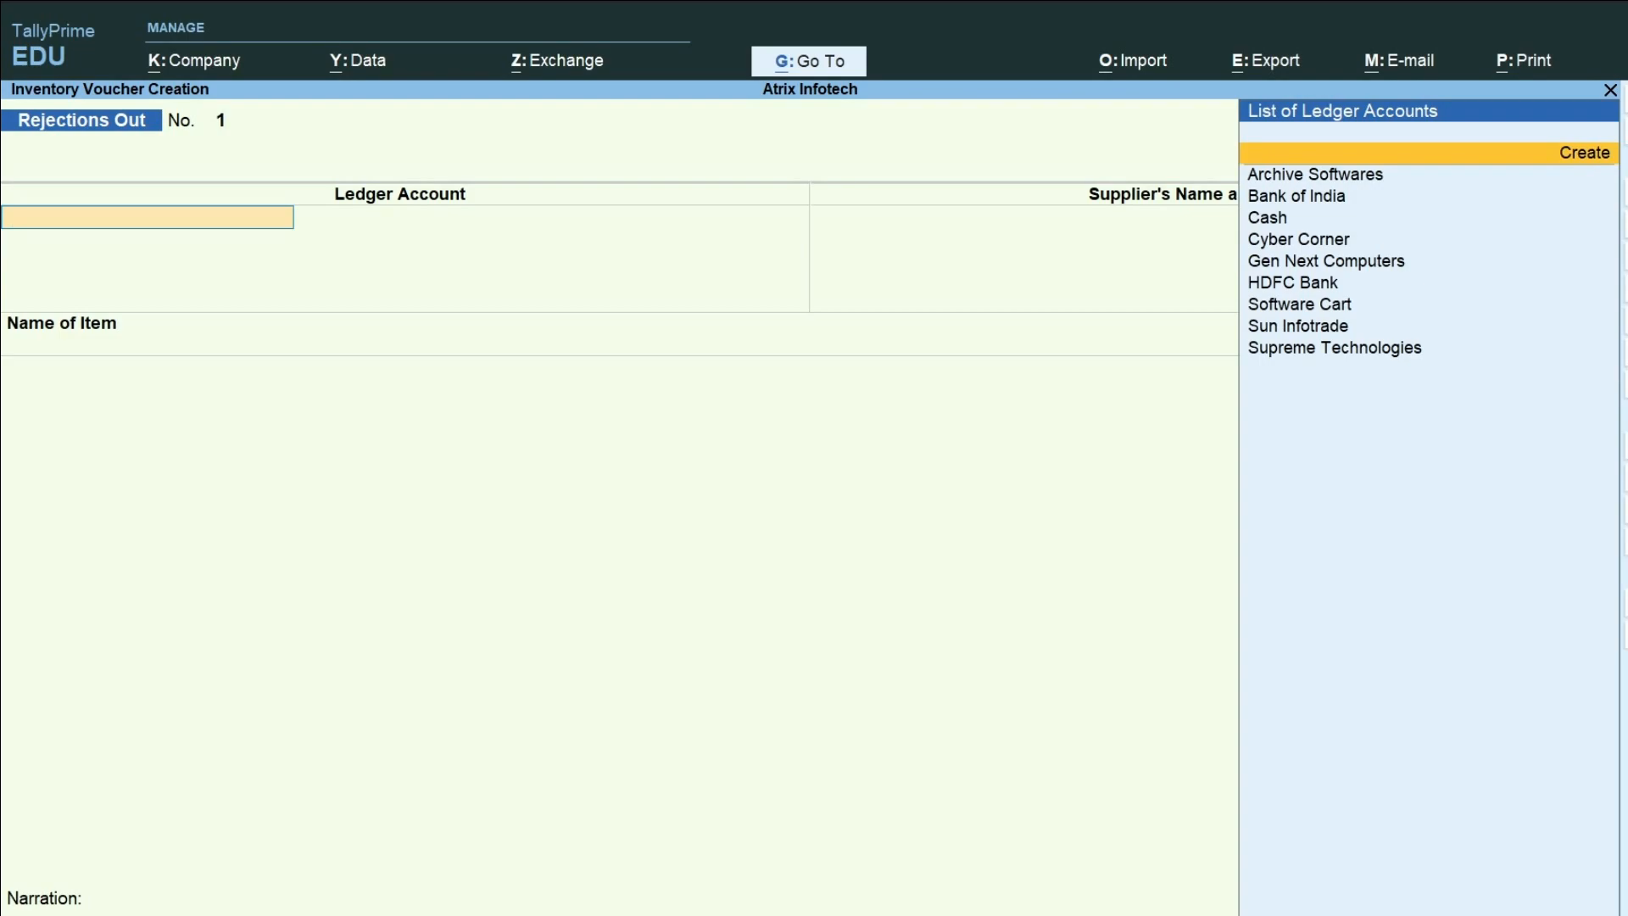
key("Up")
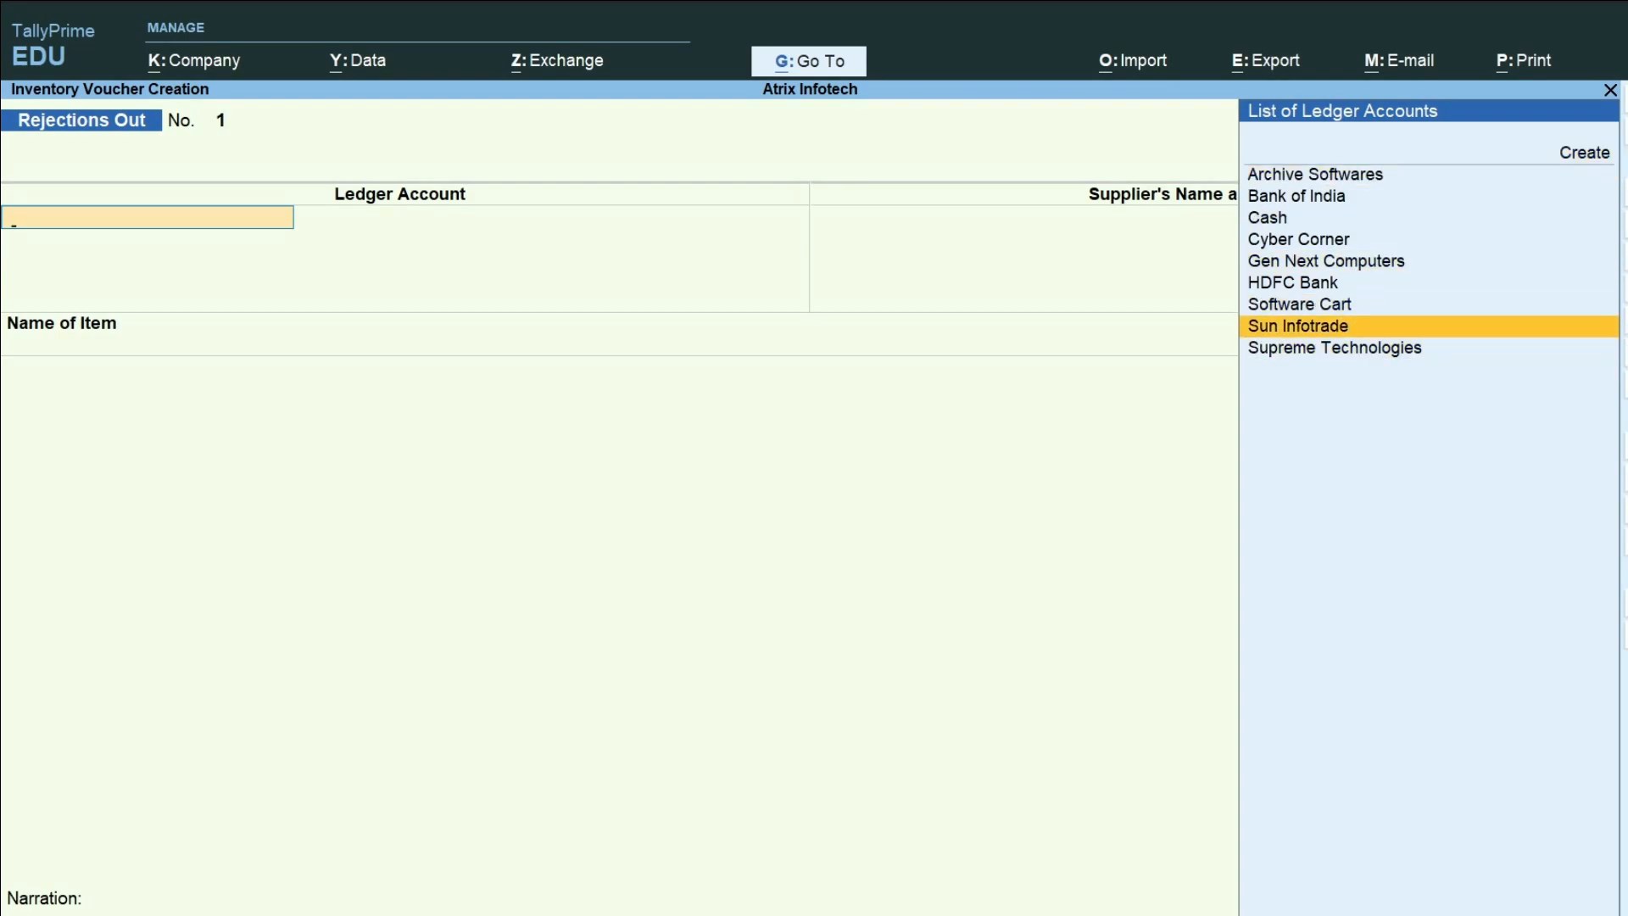
key("Return")
key("Return")
key("Return")
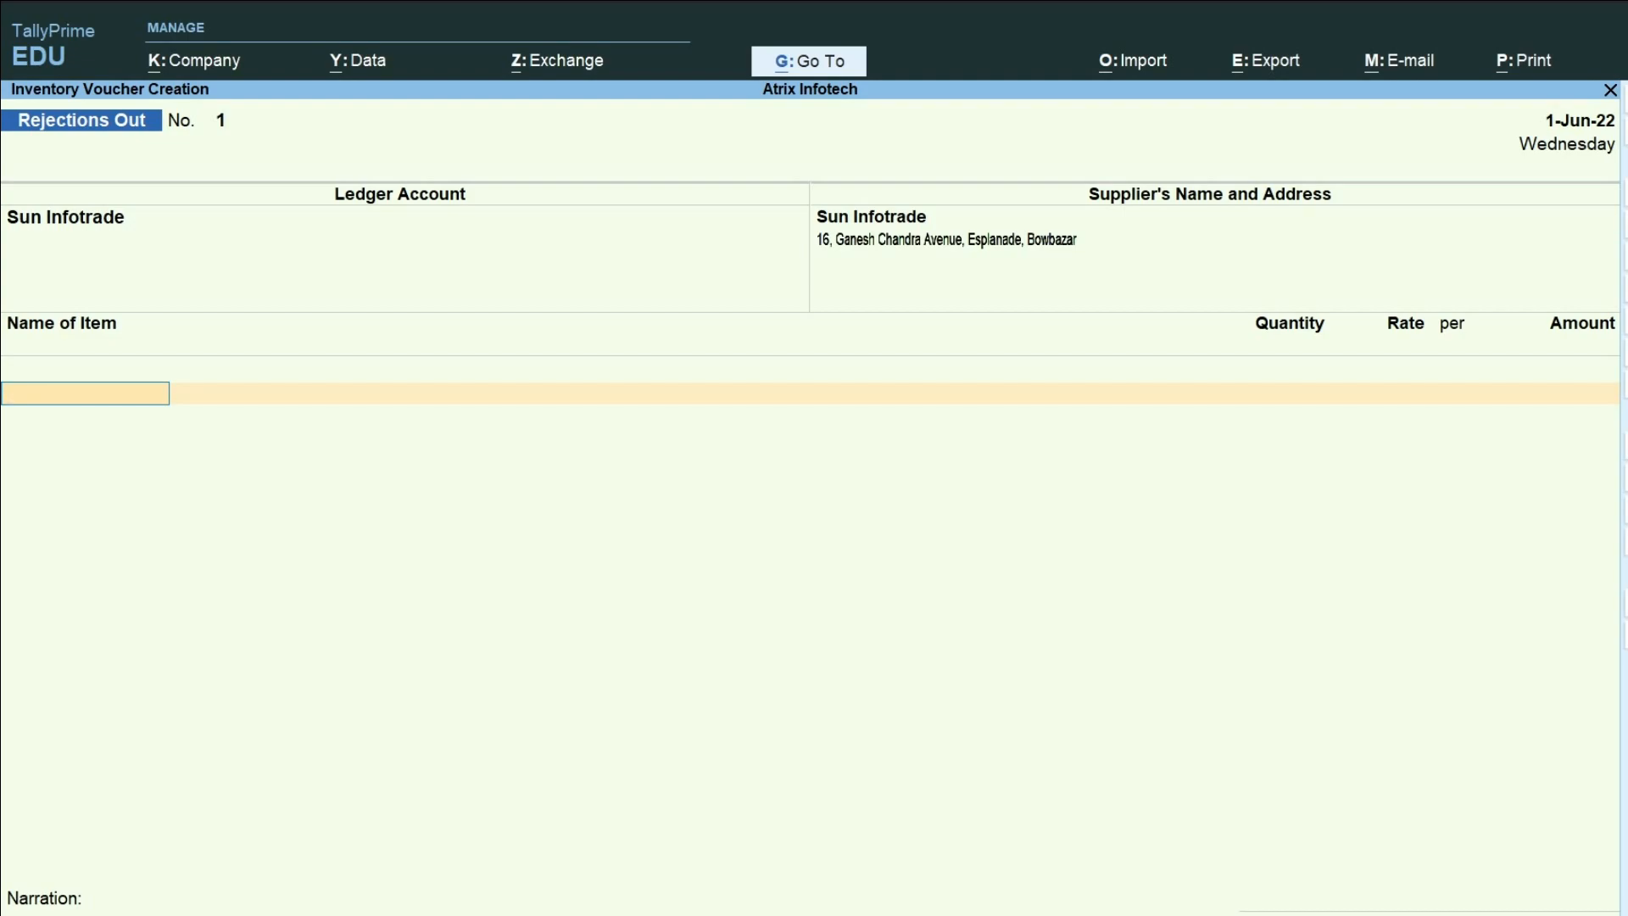
Add Dell MS-116 Mouse as the rejected item and link it to tracking number SI/DN/009.
key("Down")
key("Down")
key("Down")
key("Down")
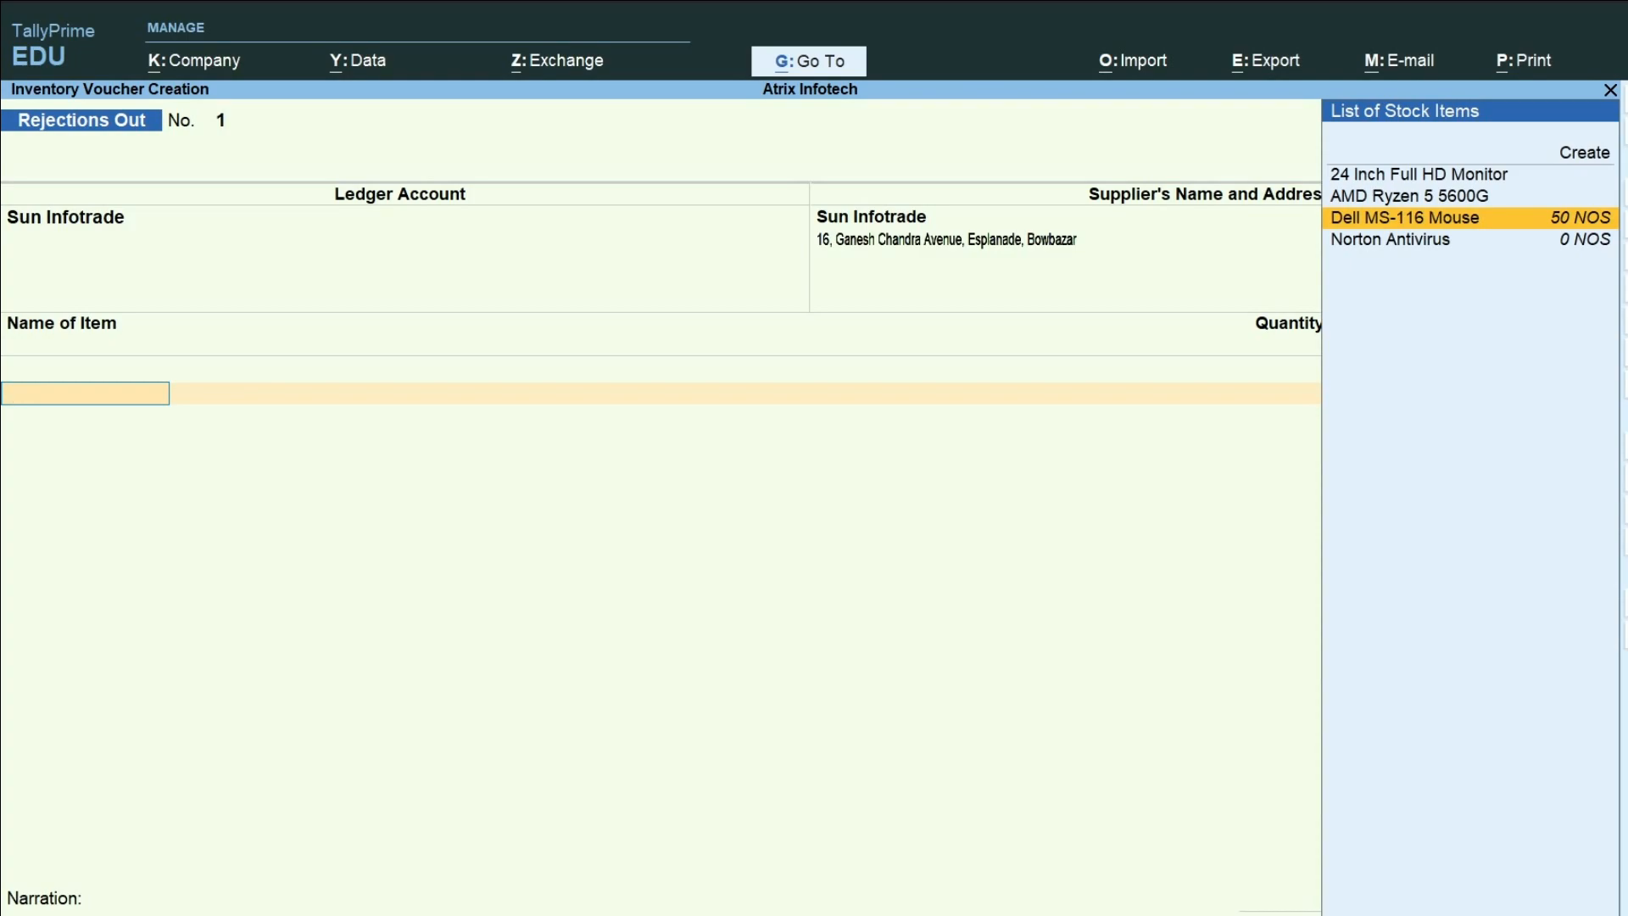
key("Return")
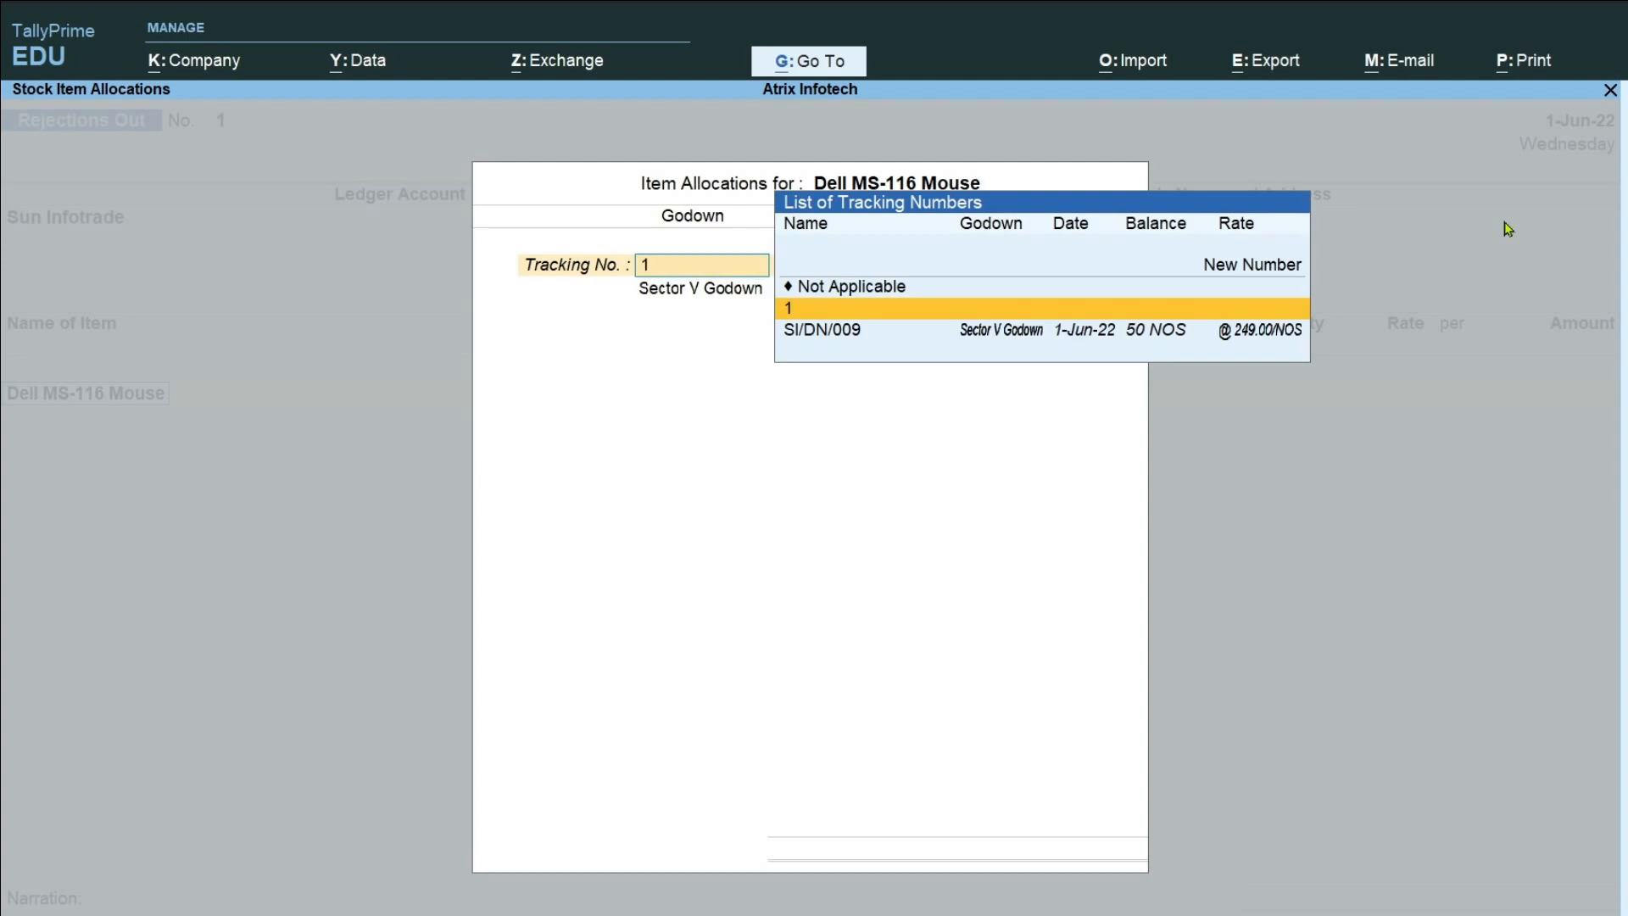
key("Down")
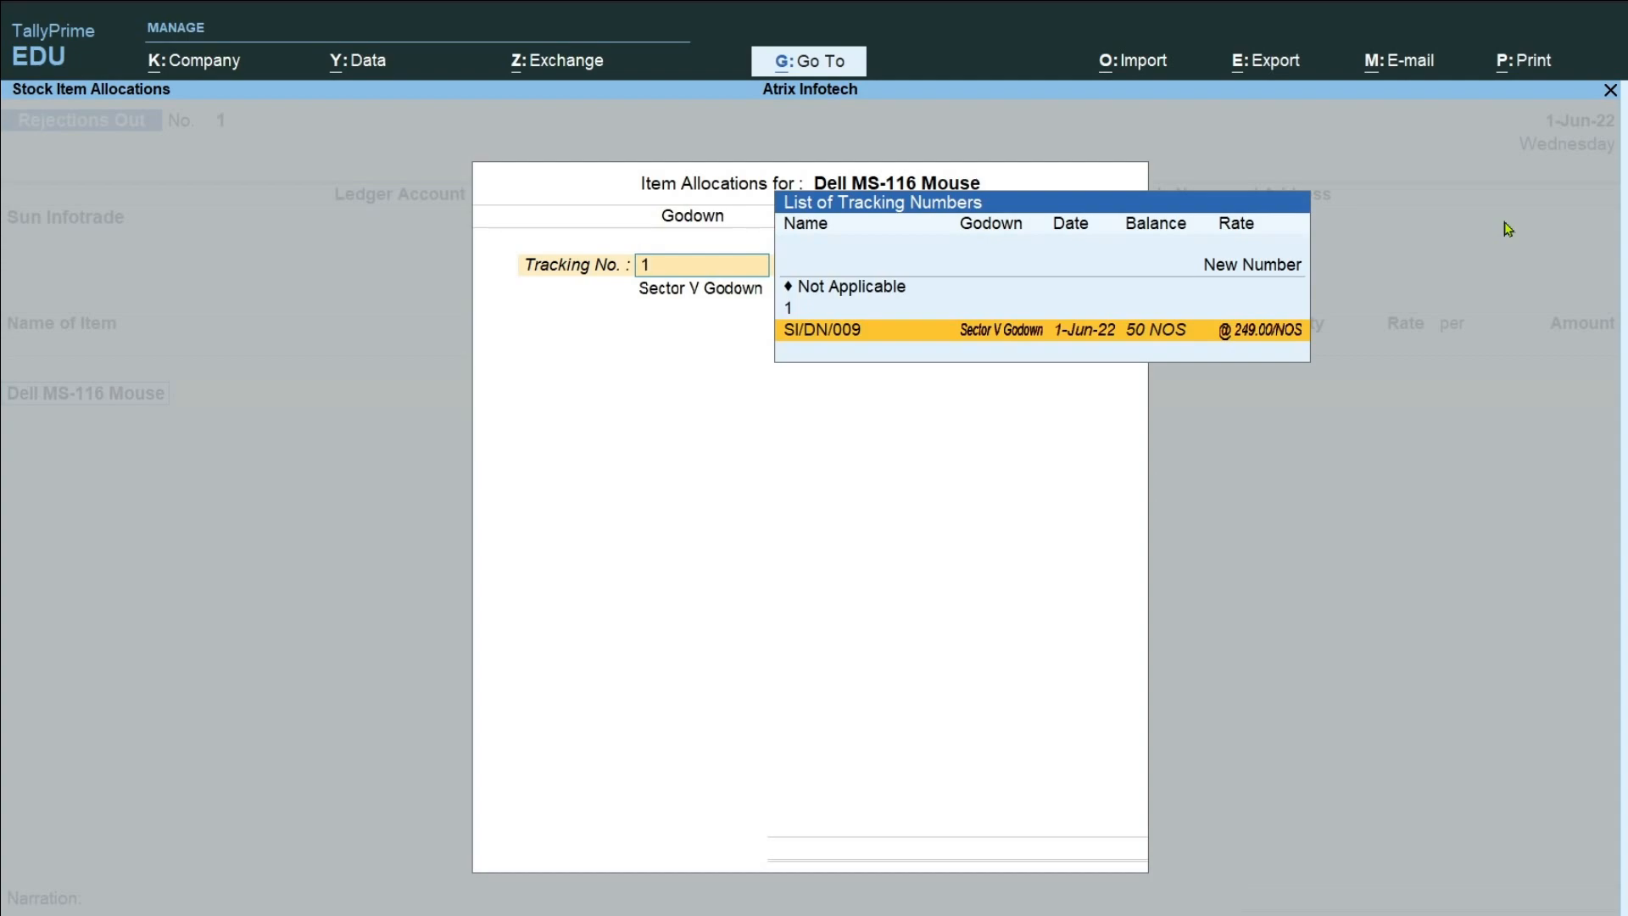
key("Return")
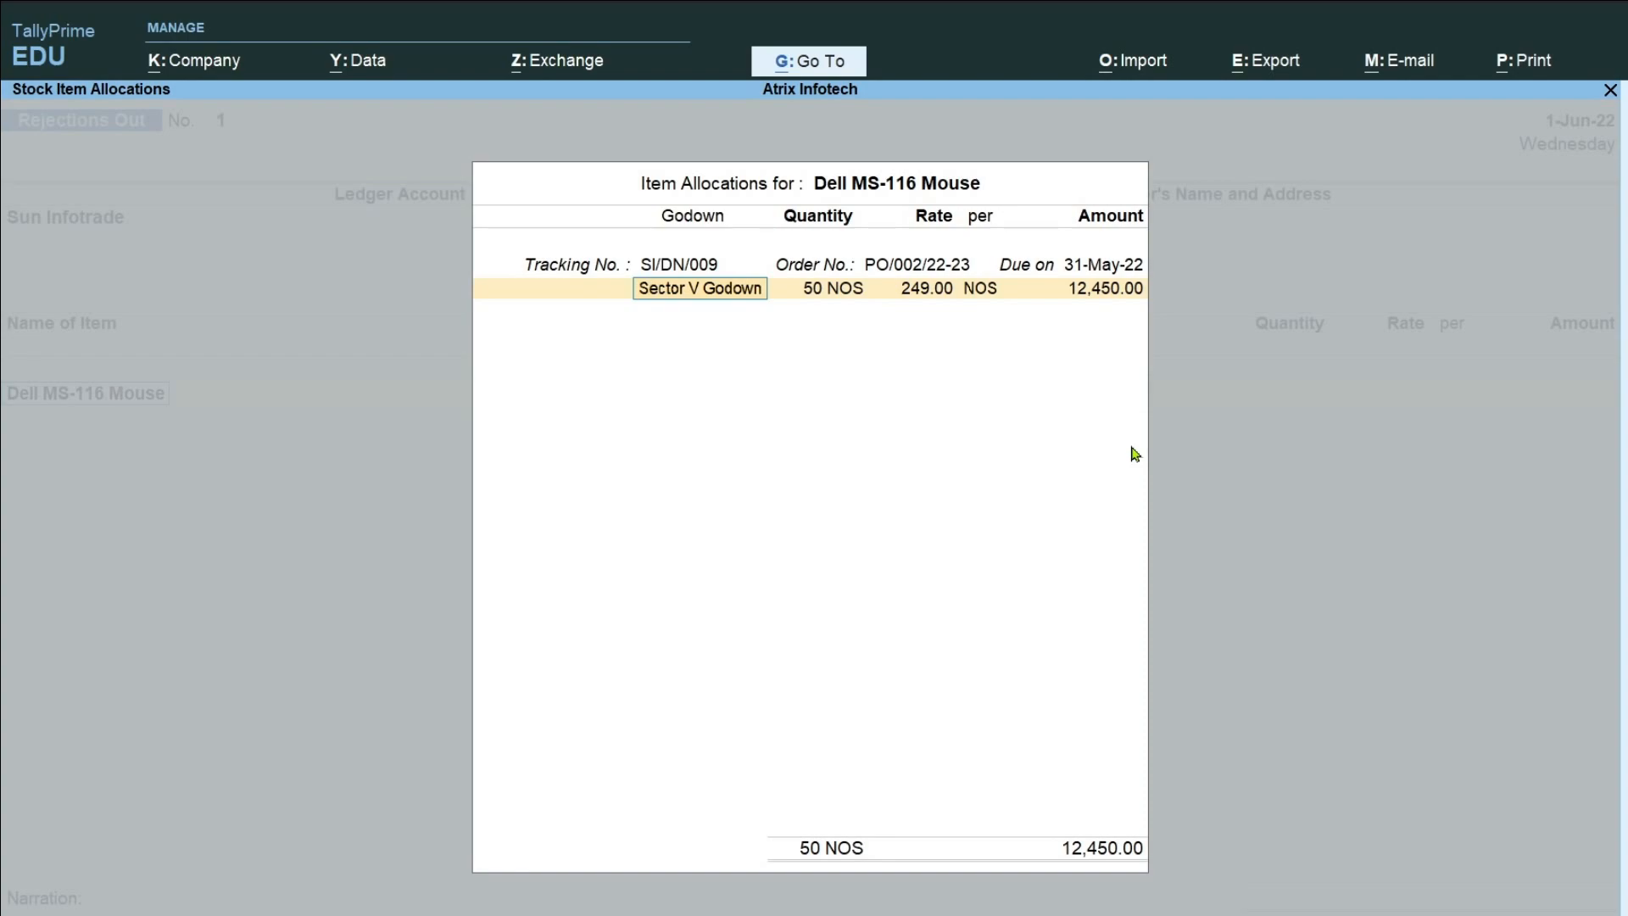
Choose Sector V Godown as the godown for the rejected mouse units.
key("BackSpace")
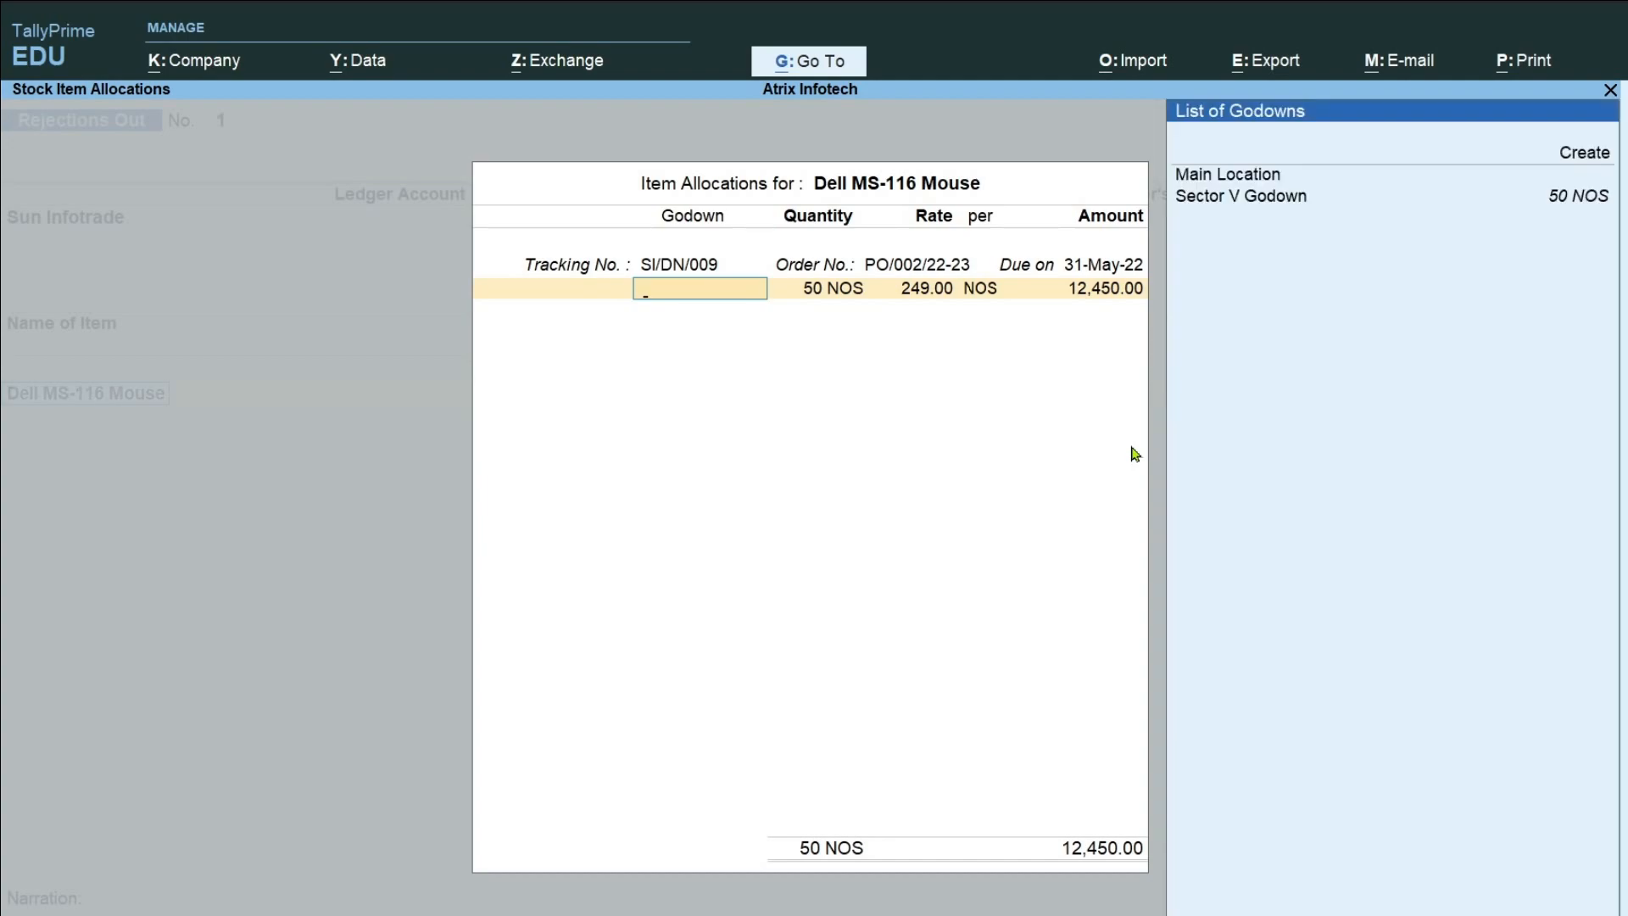
key("Down")
key("Down")
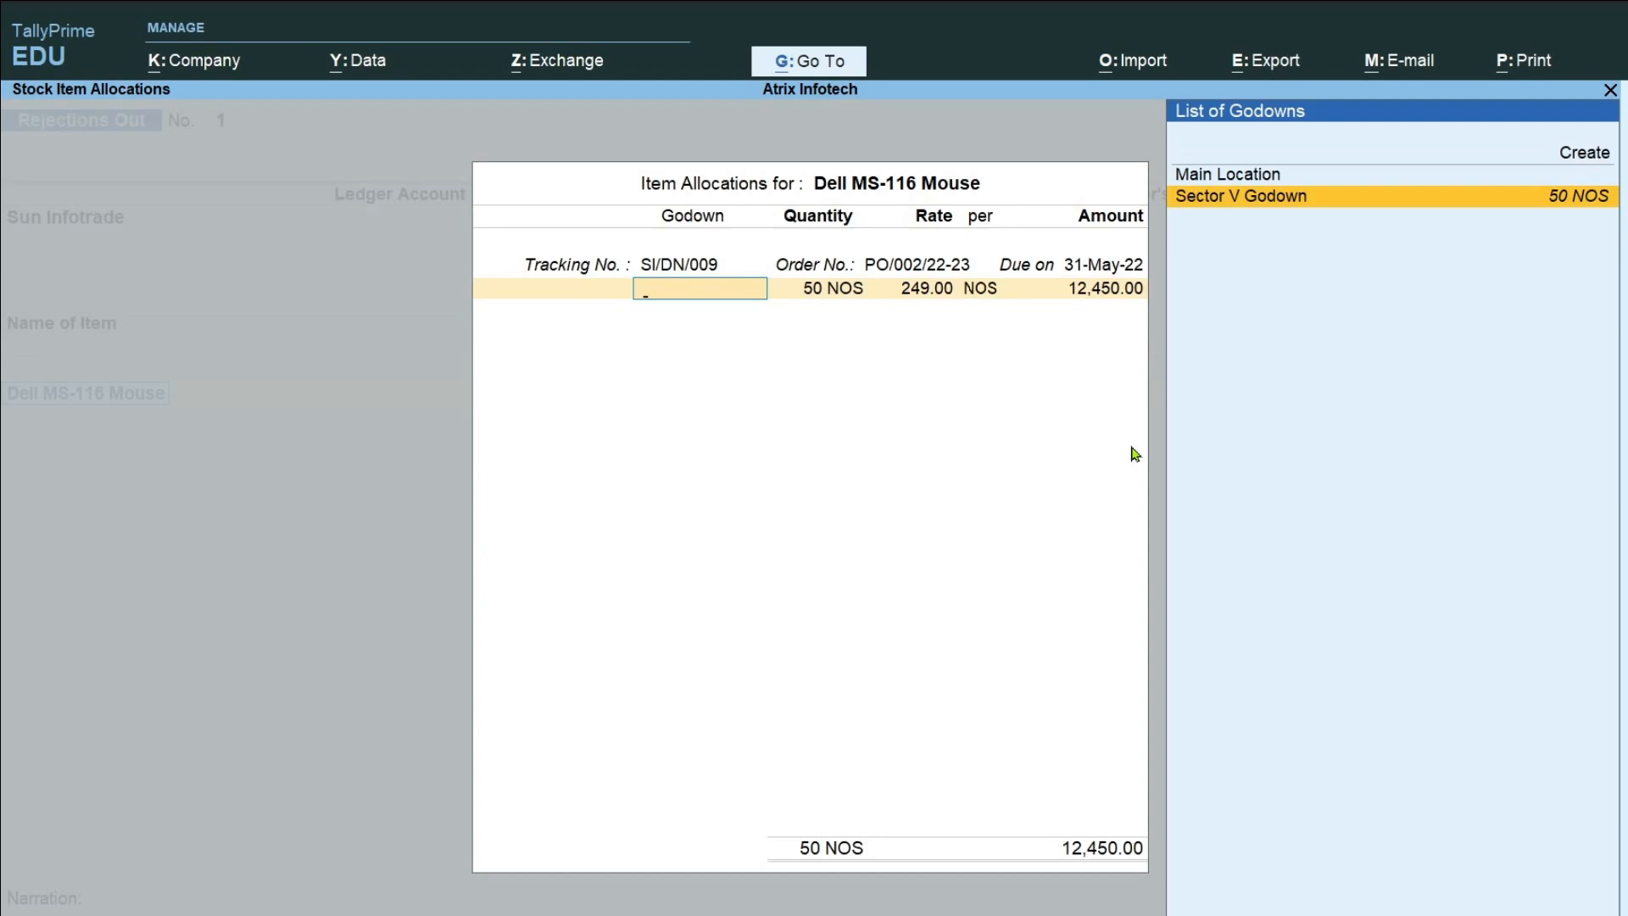
key("Return")
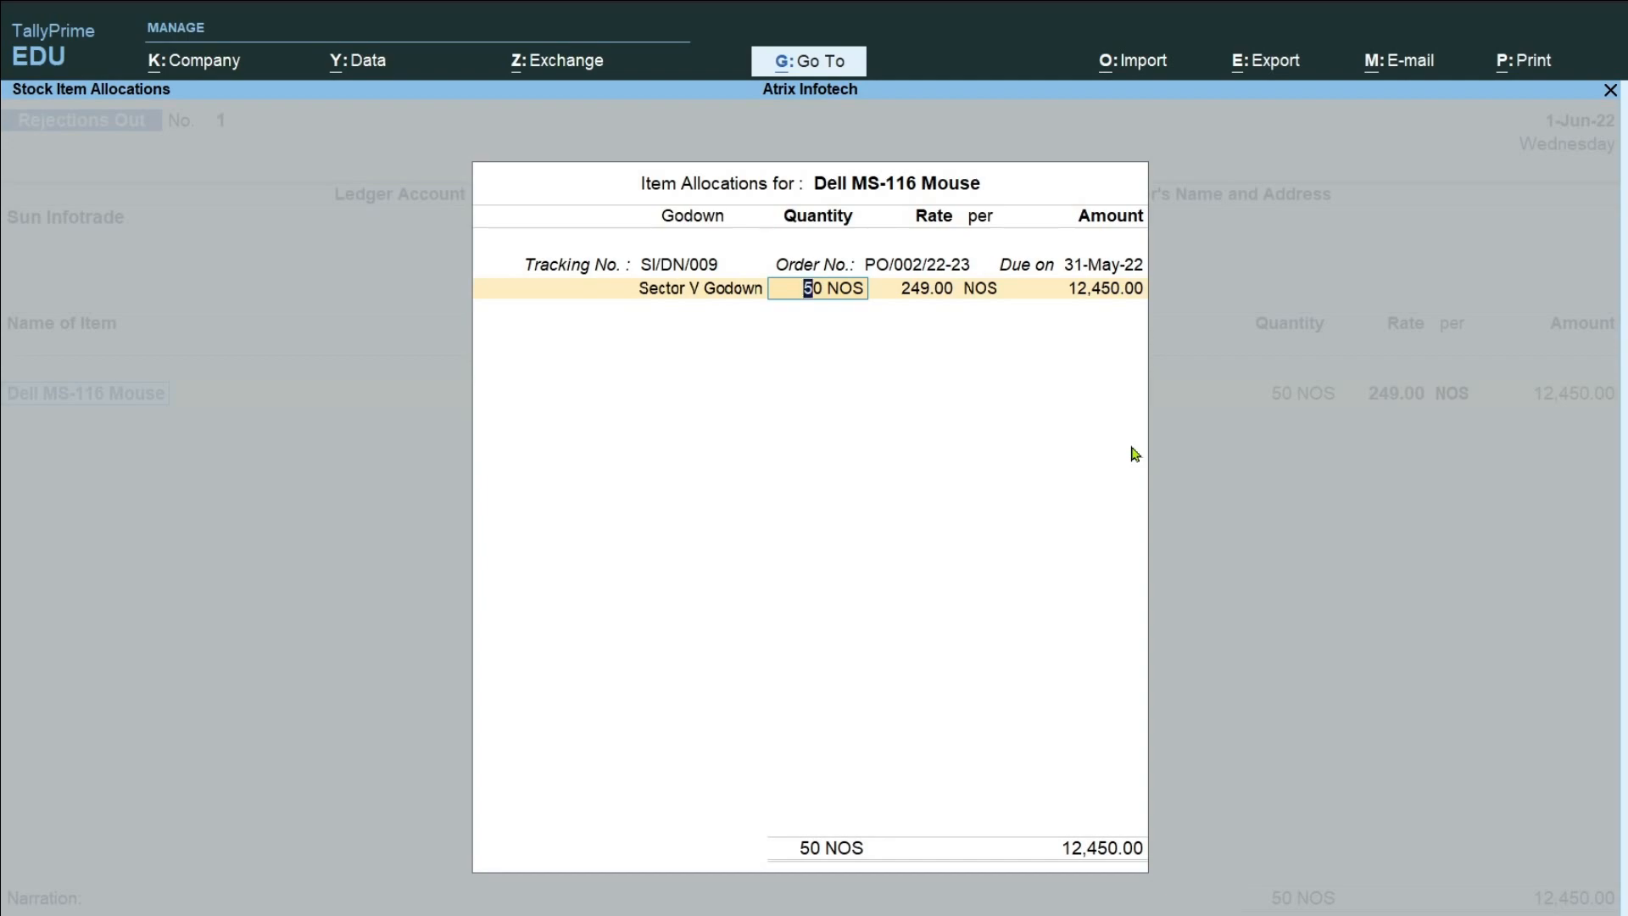
Set the rejected quantity to 5 NOS, keep the 249.00 rate and finish the item allocation.
type("5")
key("Return")
key("Return")
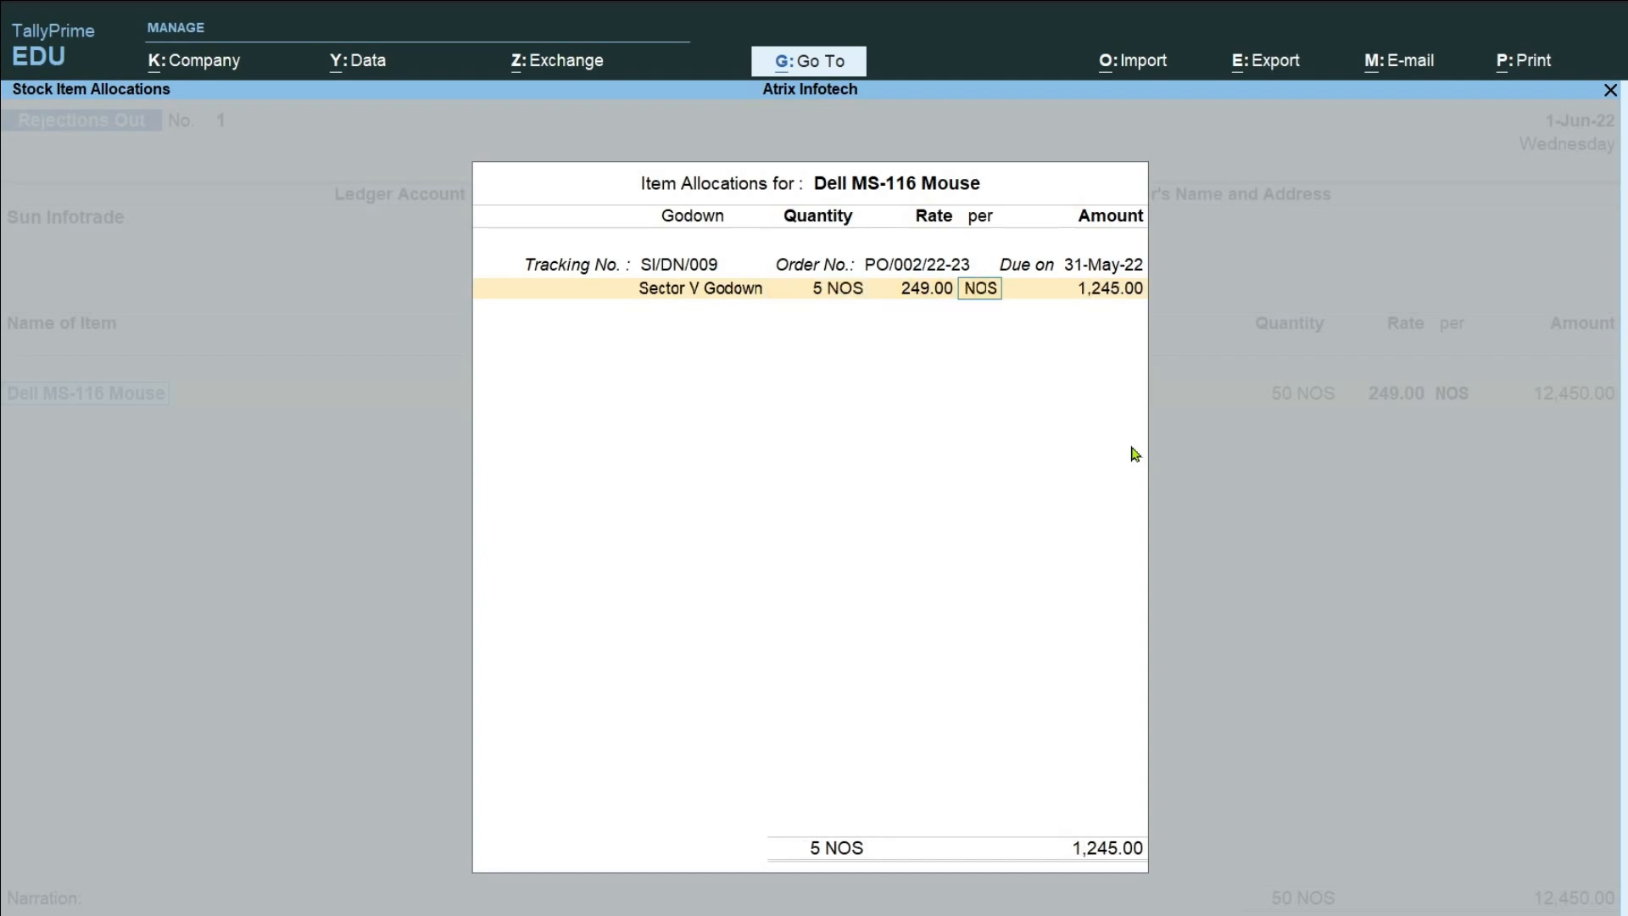
key("Return")
key("Return")
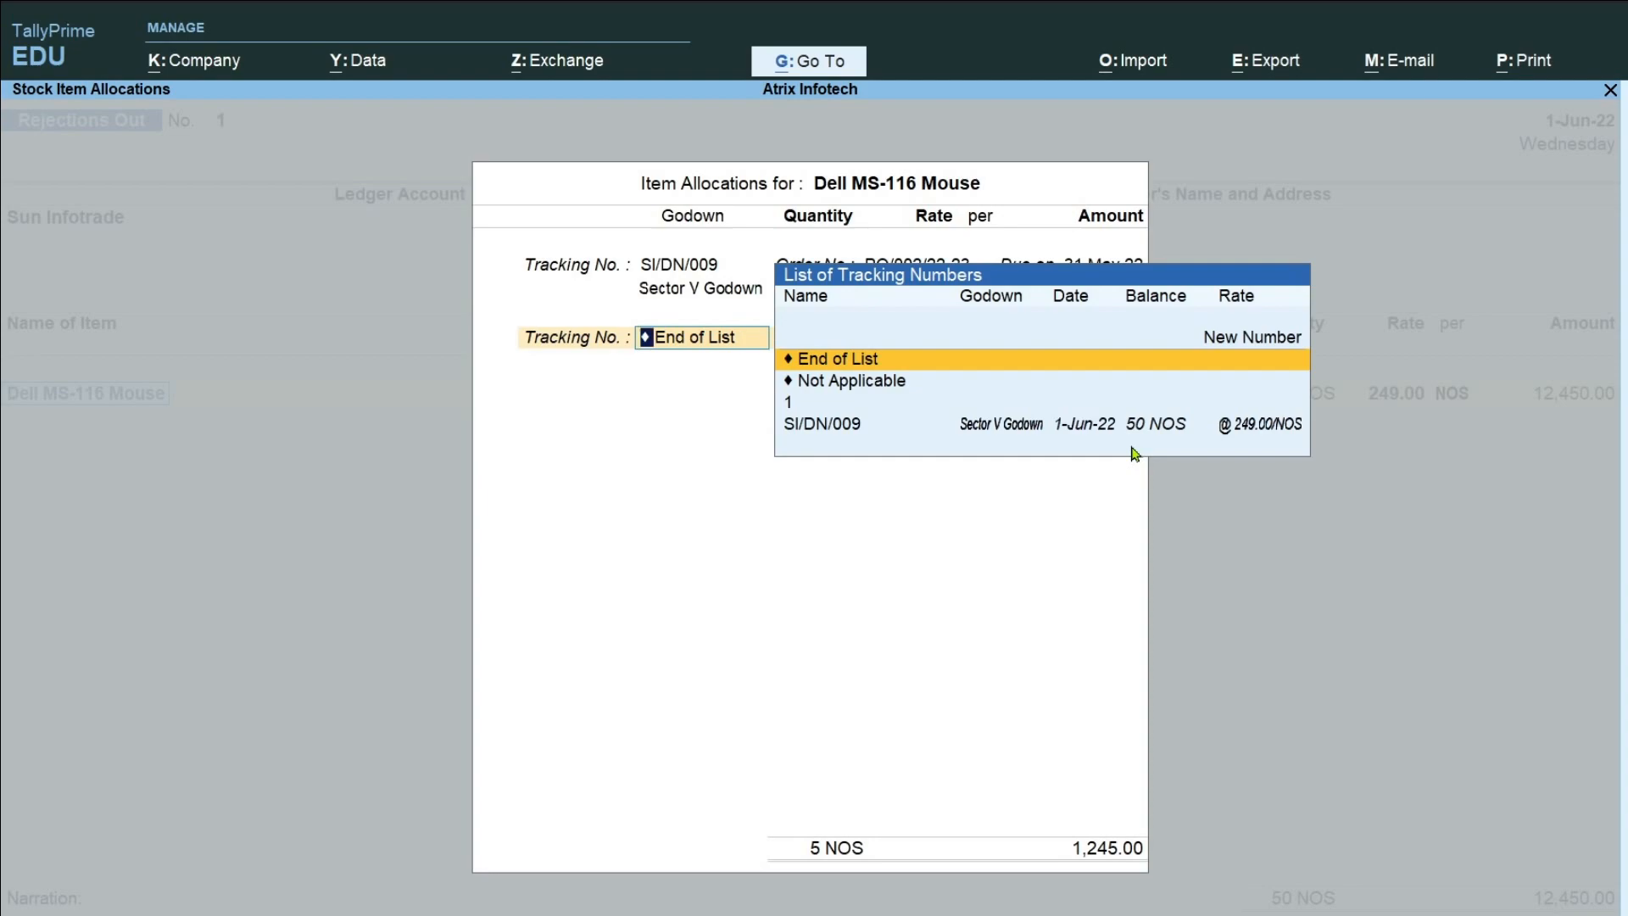
key("Return")
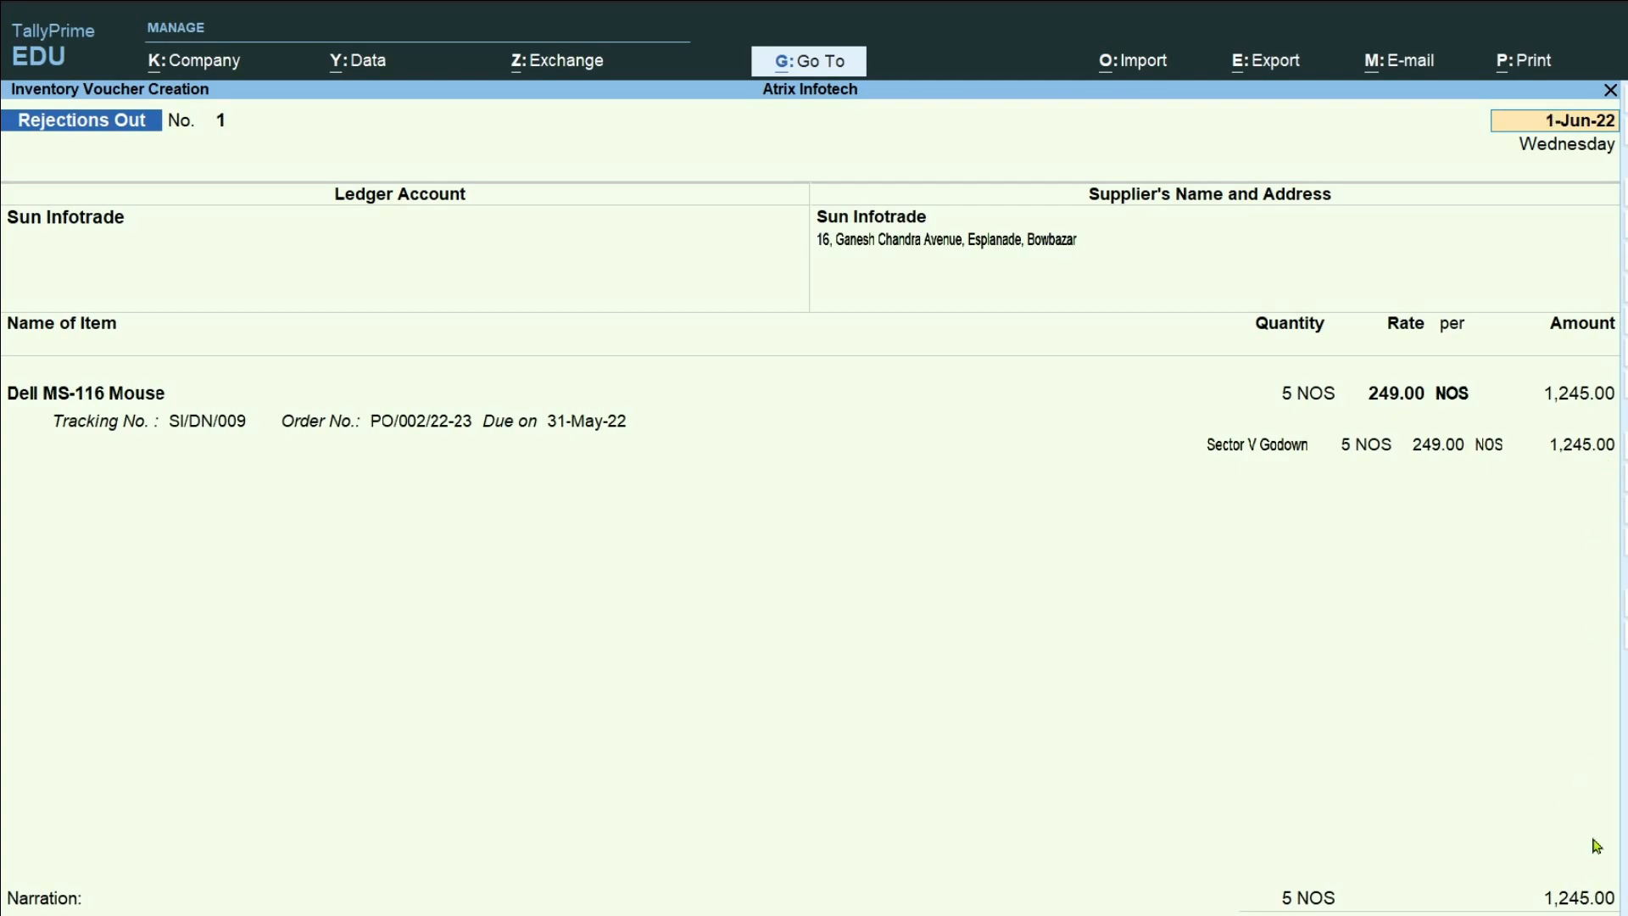
Save the Rejections Out voucher for Sun Infotrade and leave voucher entry for the Gateway of Tally.
key("ctrl")
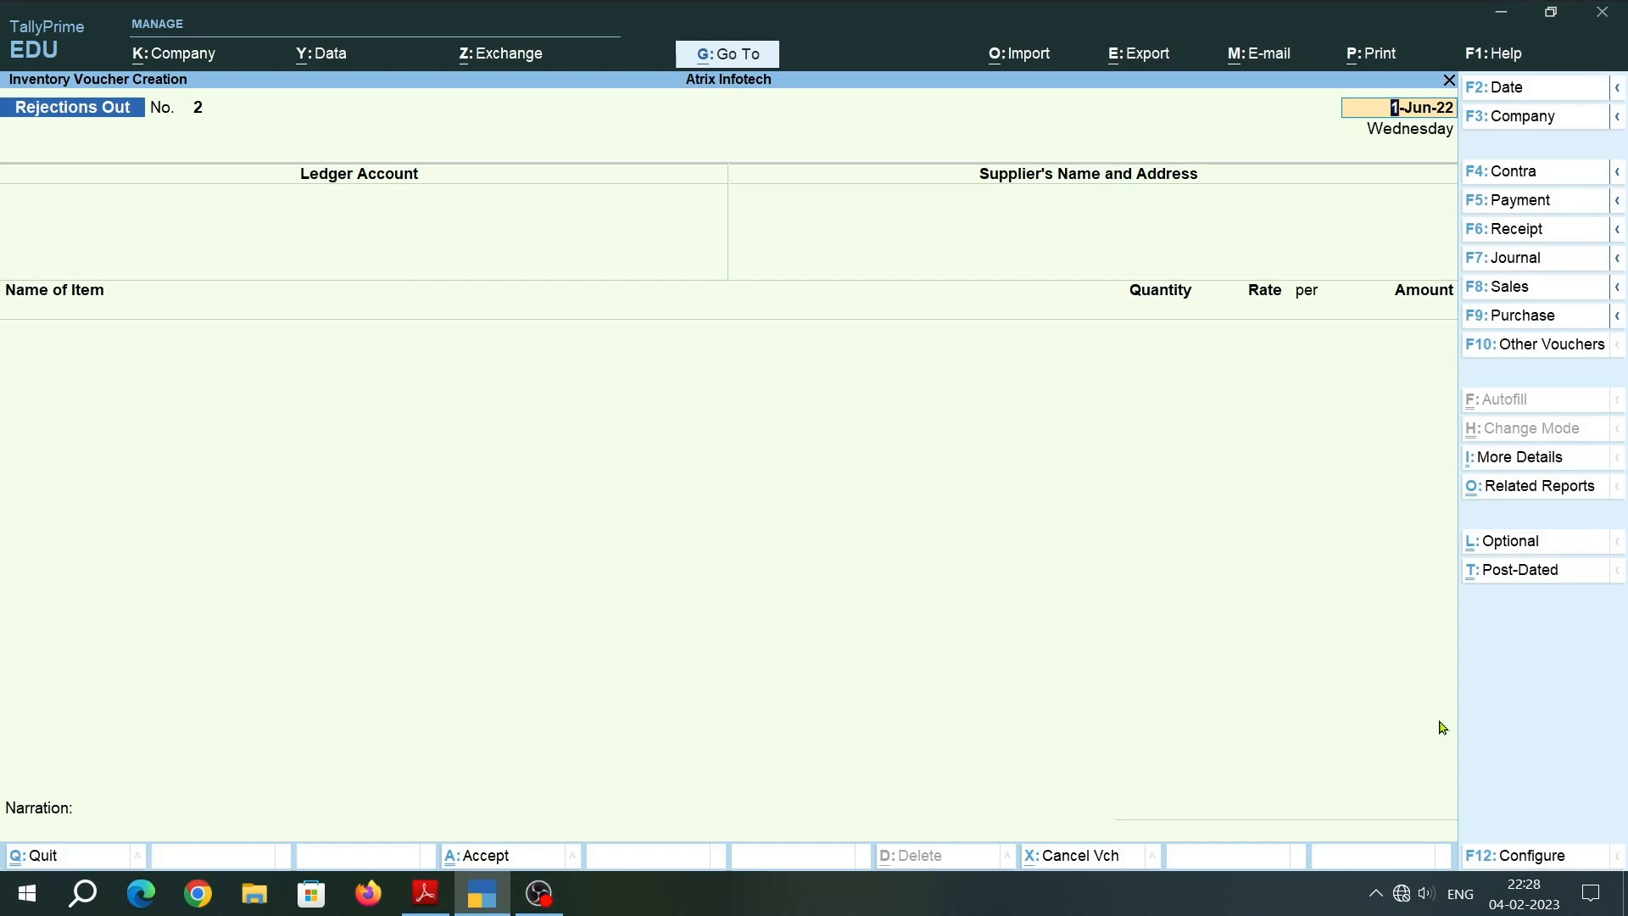
key("BackSpace")
key("Escape")
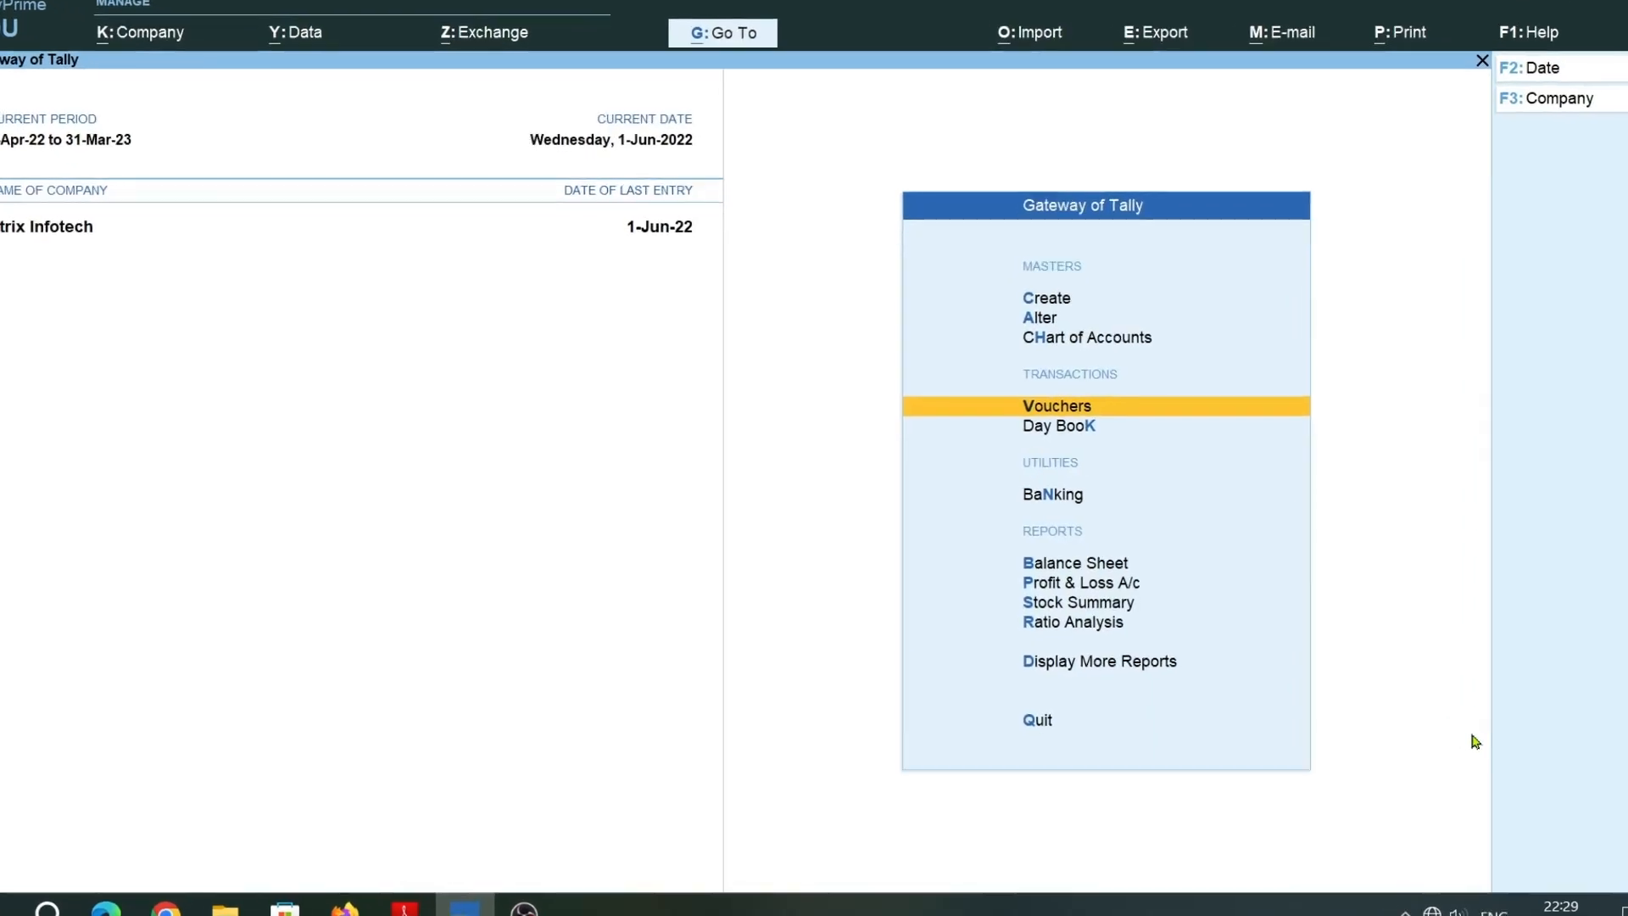
Open the Inventory Books reports within Display More Reports.
key("Down")
key("Down")
key("Down")
key("Down")
key("Down")
key("Down")
key("Down")
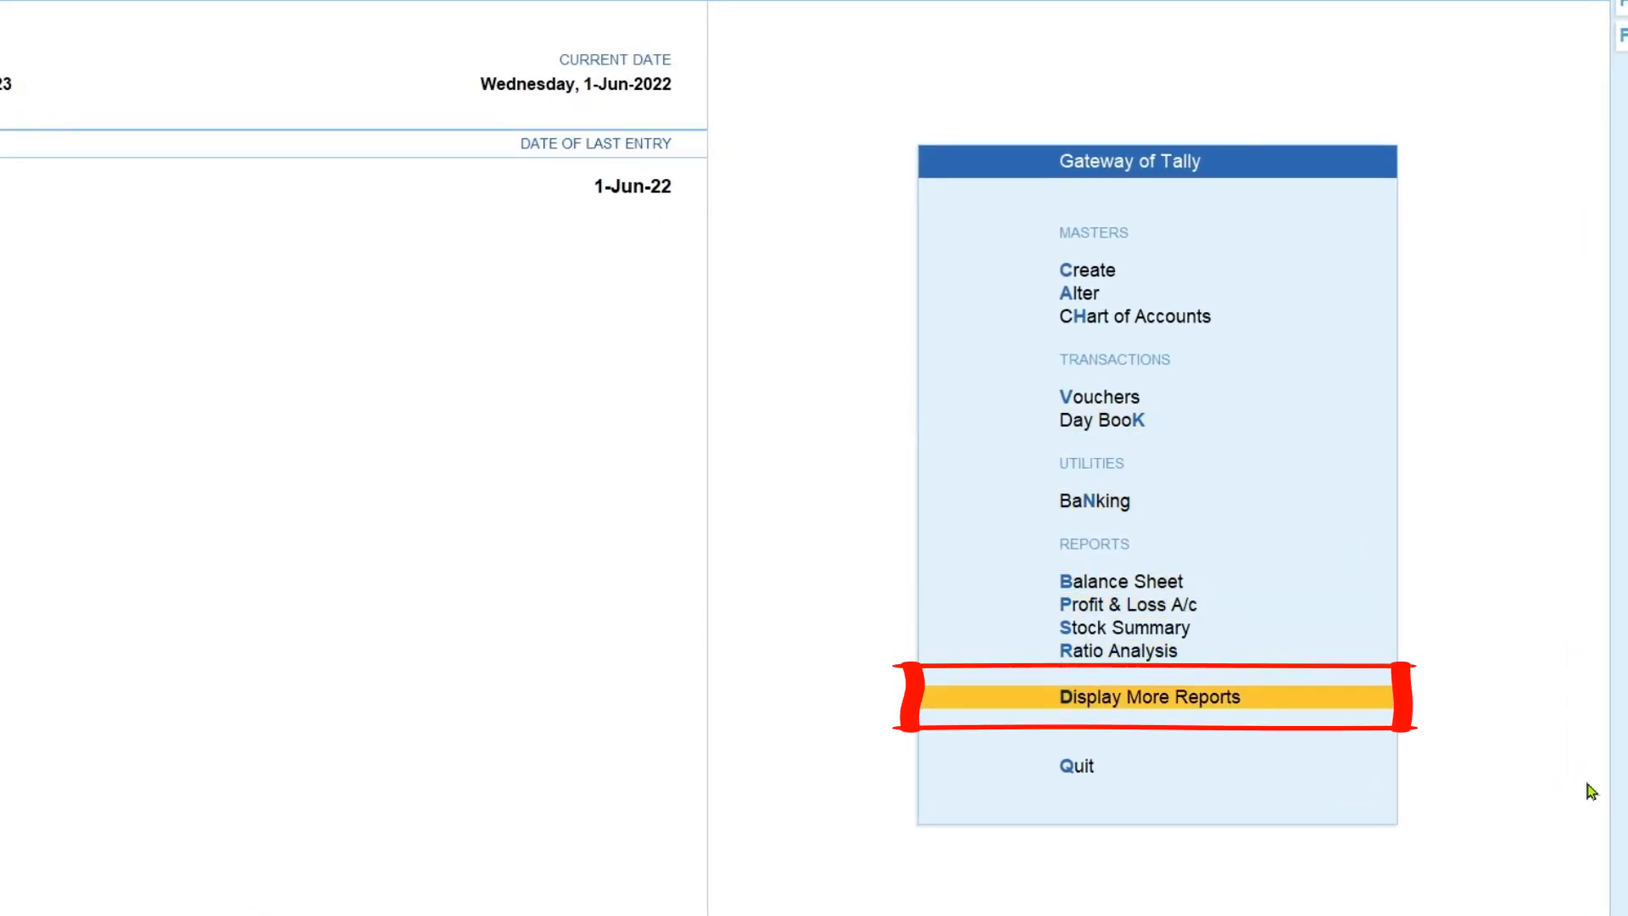
key("Return")
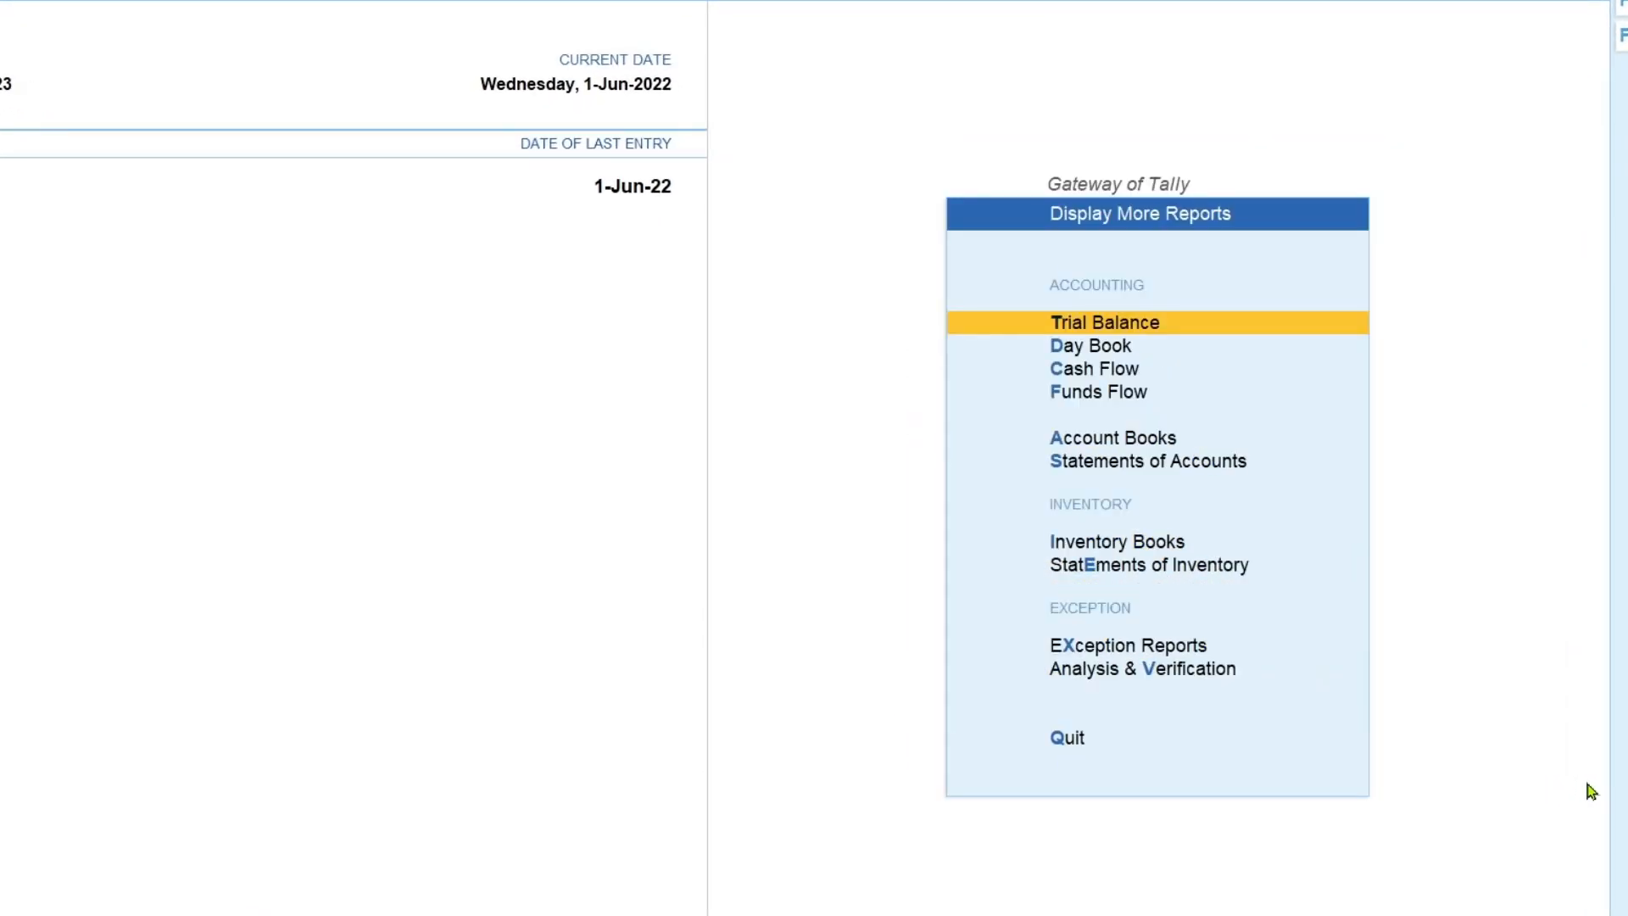
key("Down")
key("Down")
key("Down")
key("Down")
key("Down")
key("Down")
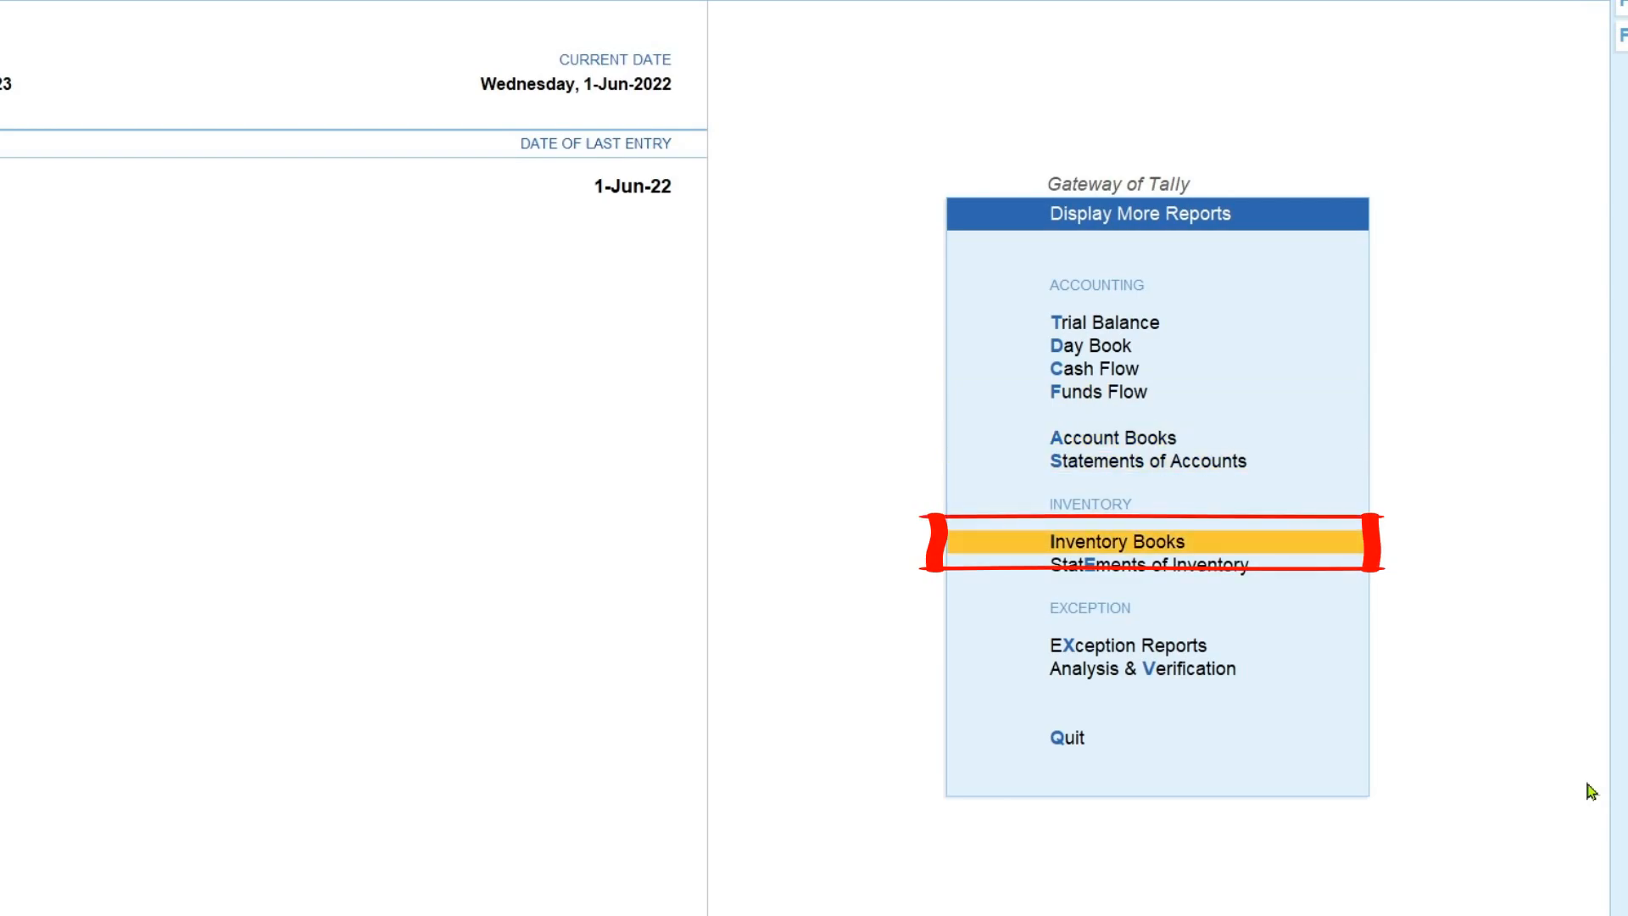
key("Return")
Open the Rejections Out Register and drill down through June to the Dell MS-116 Mouse voucher.
key("Down")
key("Down")
key("Down")
key("Down")
key("Down")
key("Down")
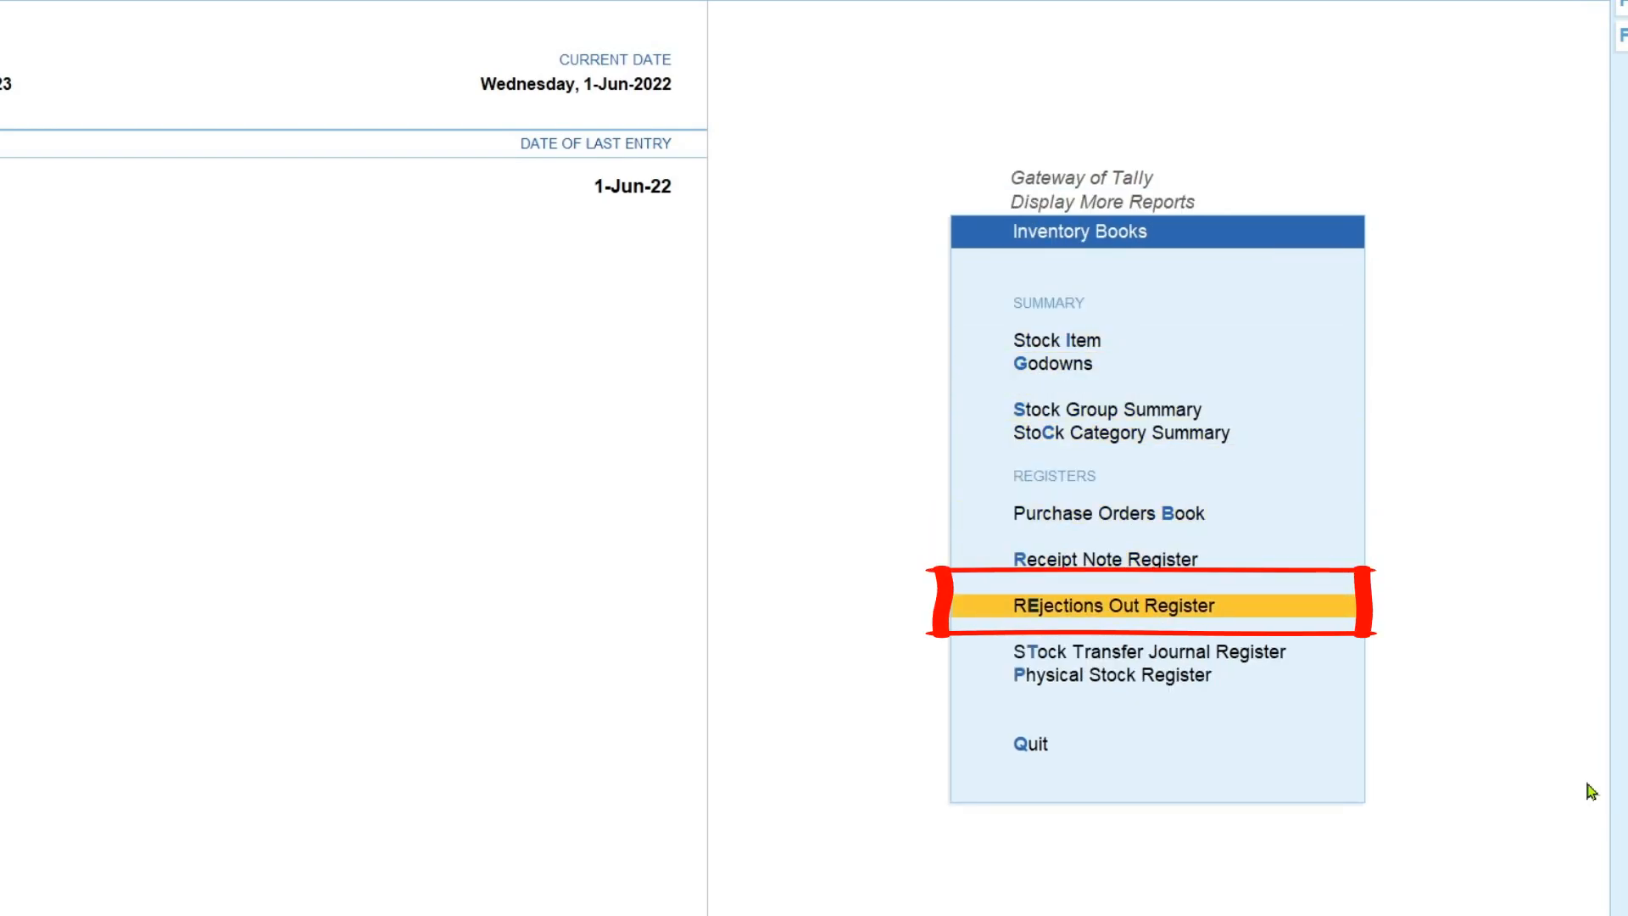
key("Return")
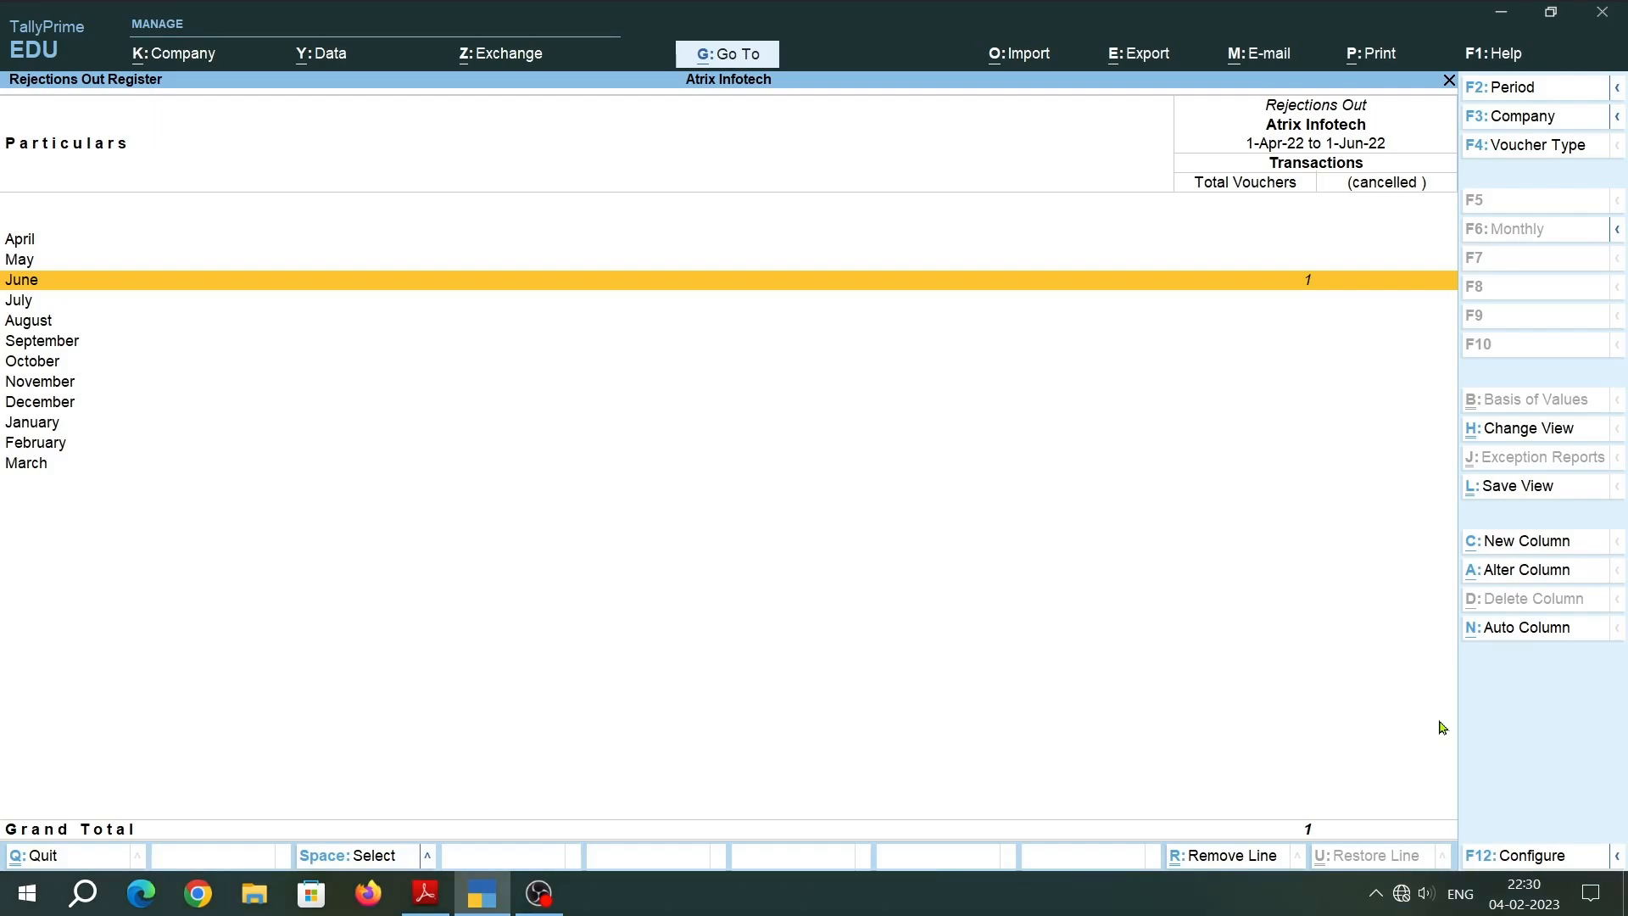
key("Return")
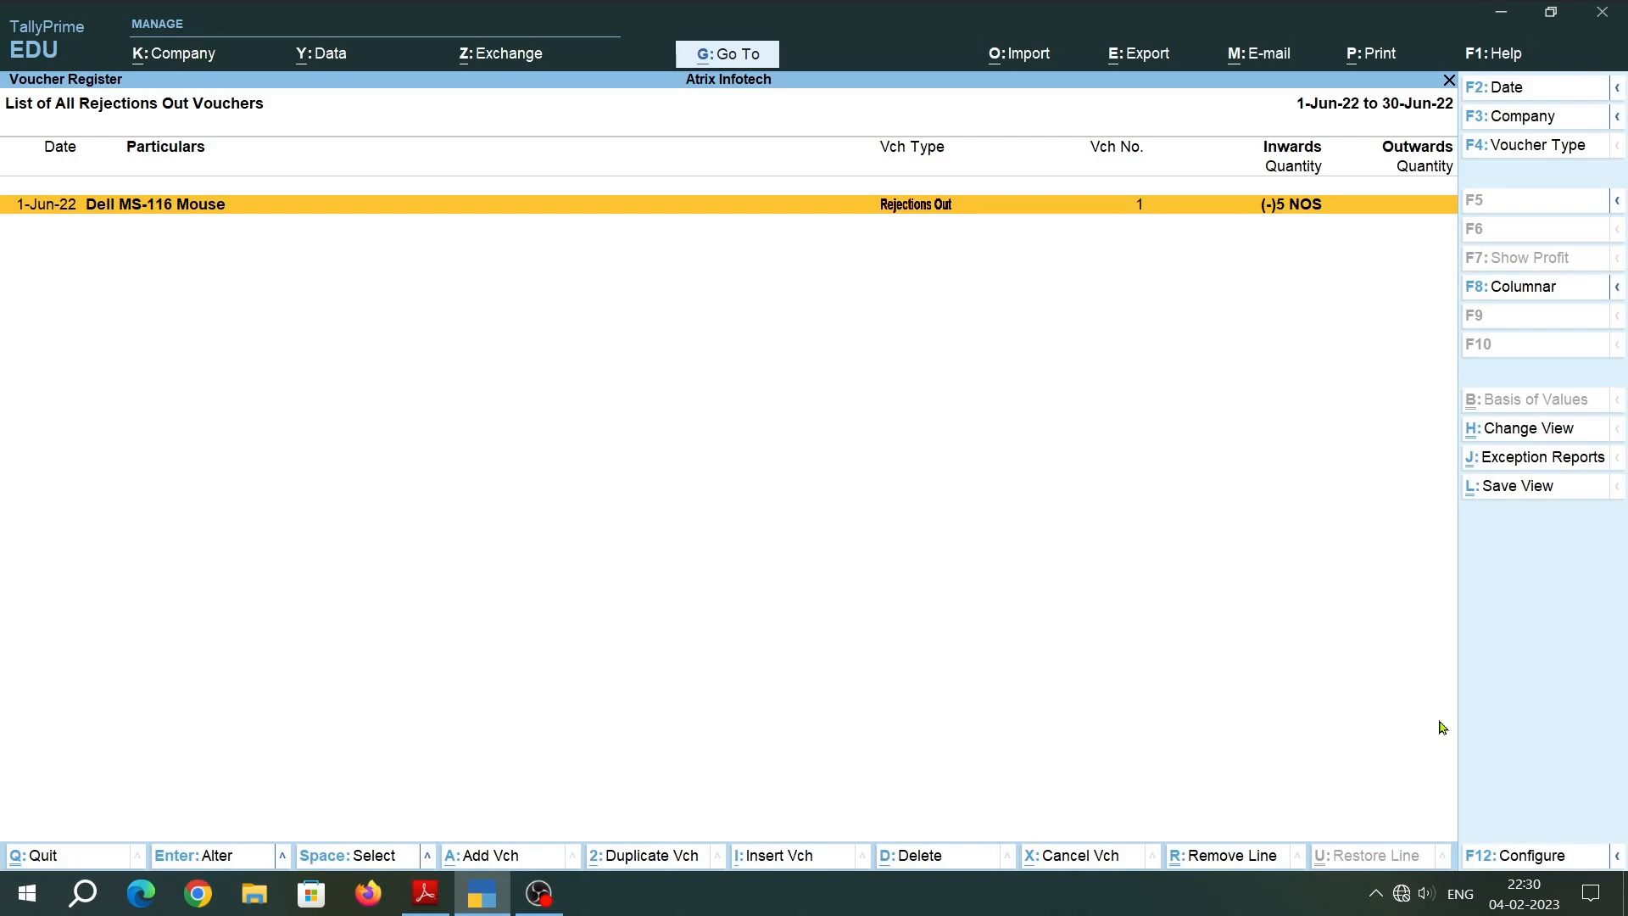
key("Return")
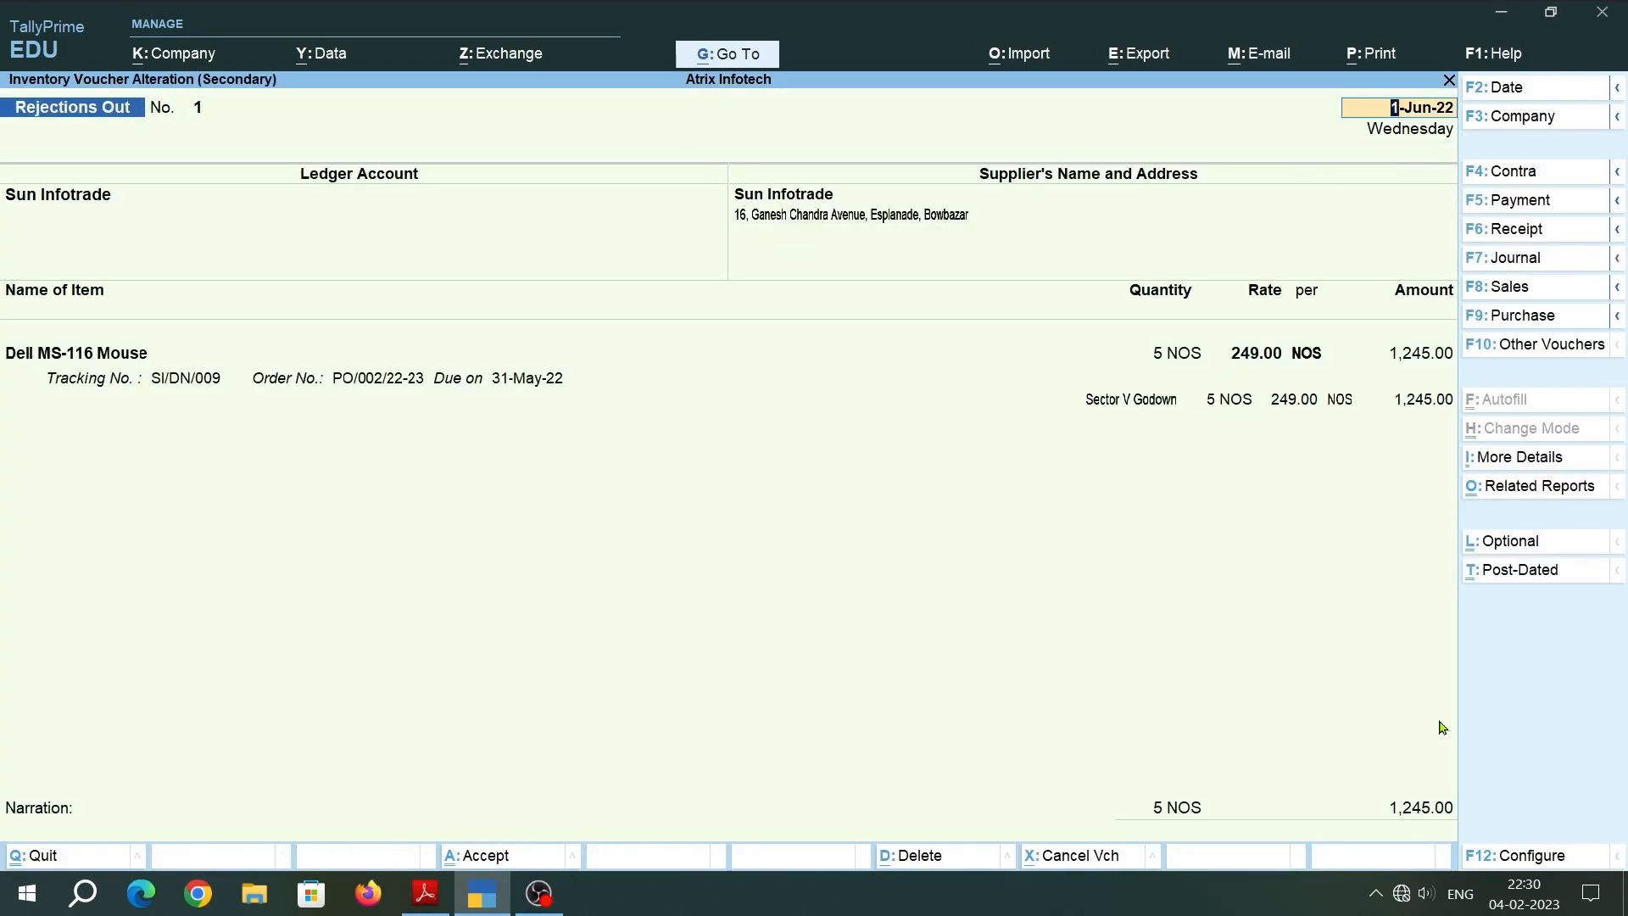
Set up printing of the Rejections Out voucher with 2 copies and Microsoft Print to PDF as the printer.
key("ctrl+p")
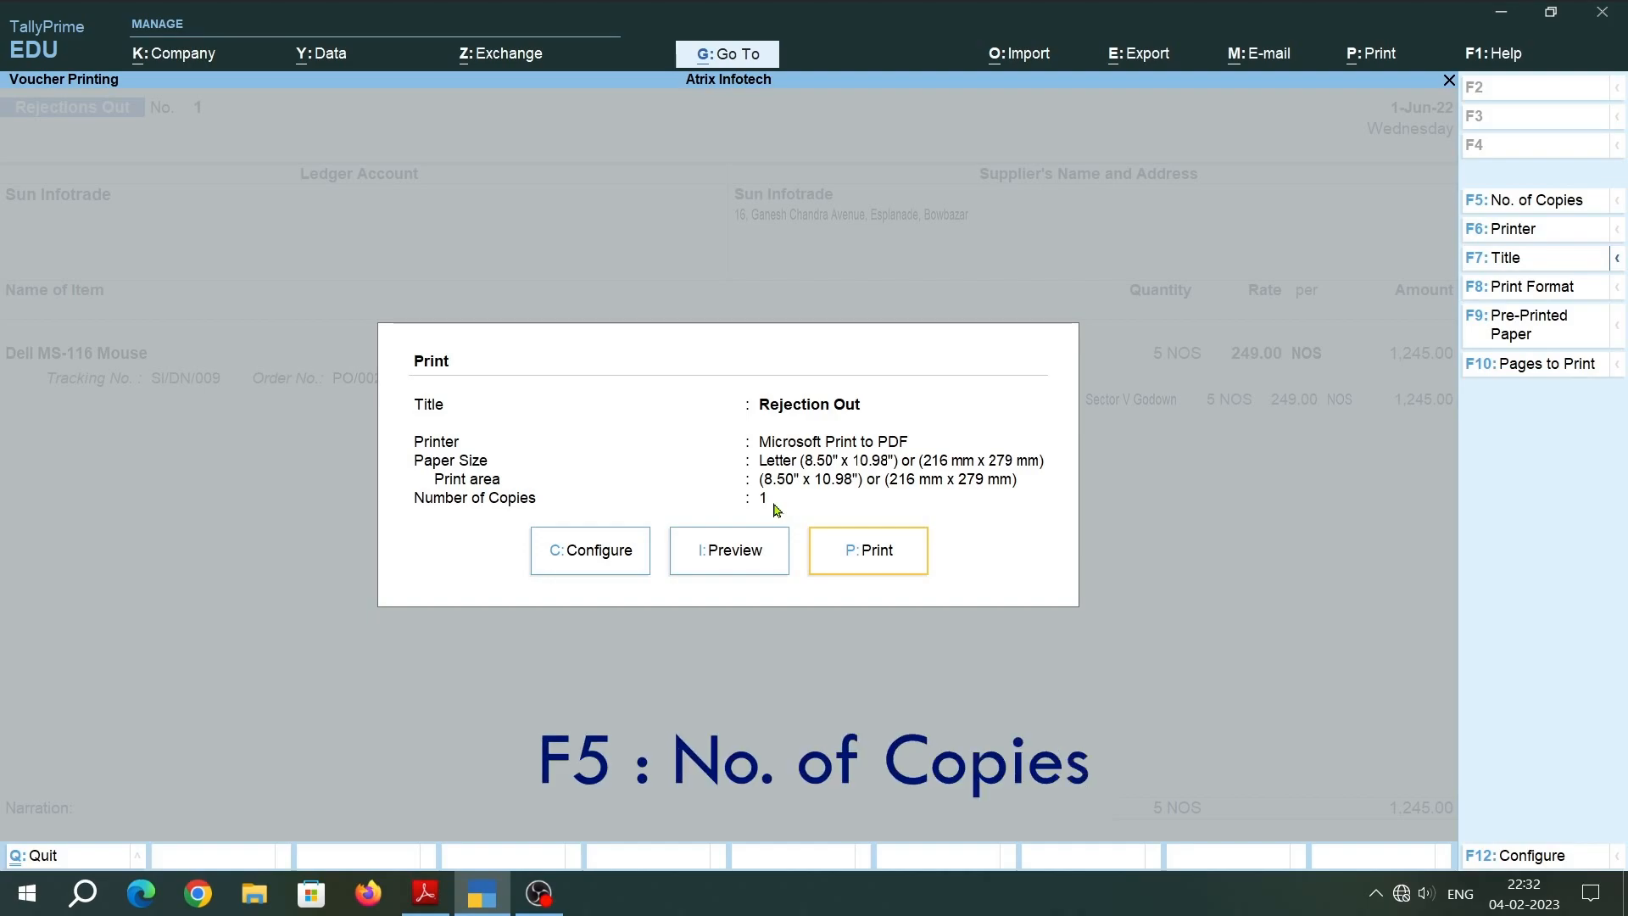
key("F5")
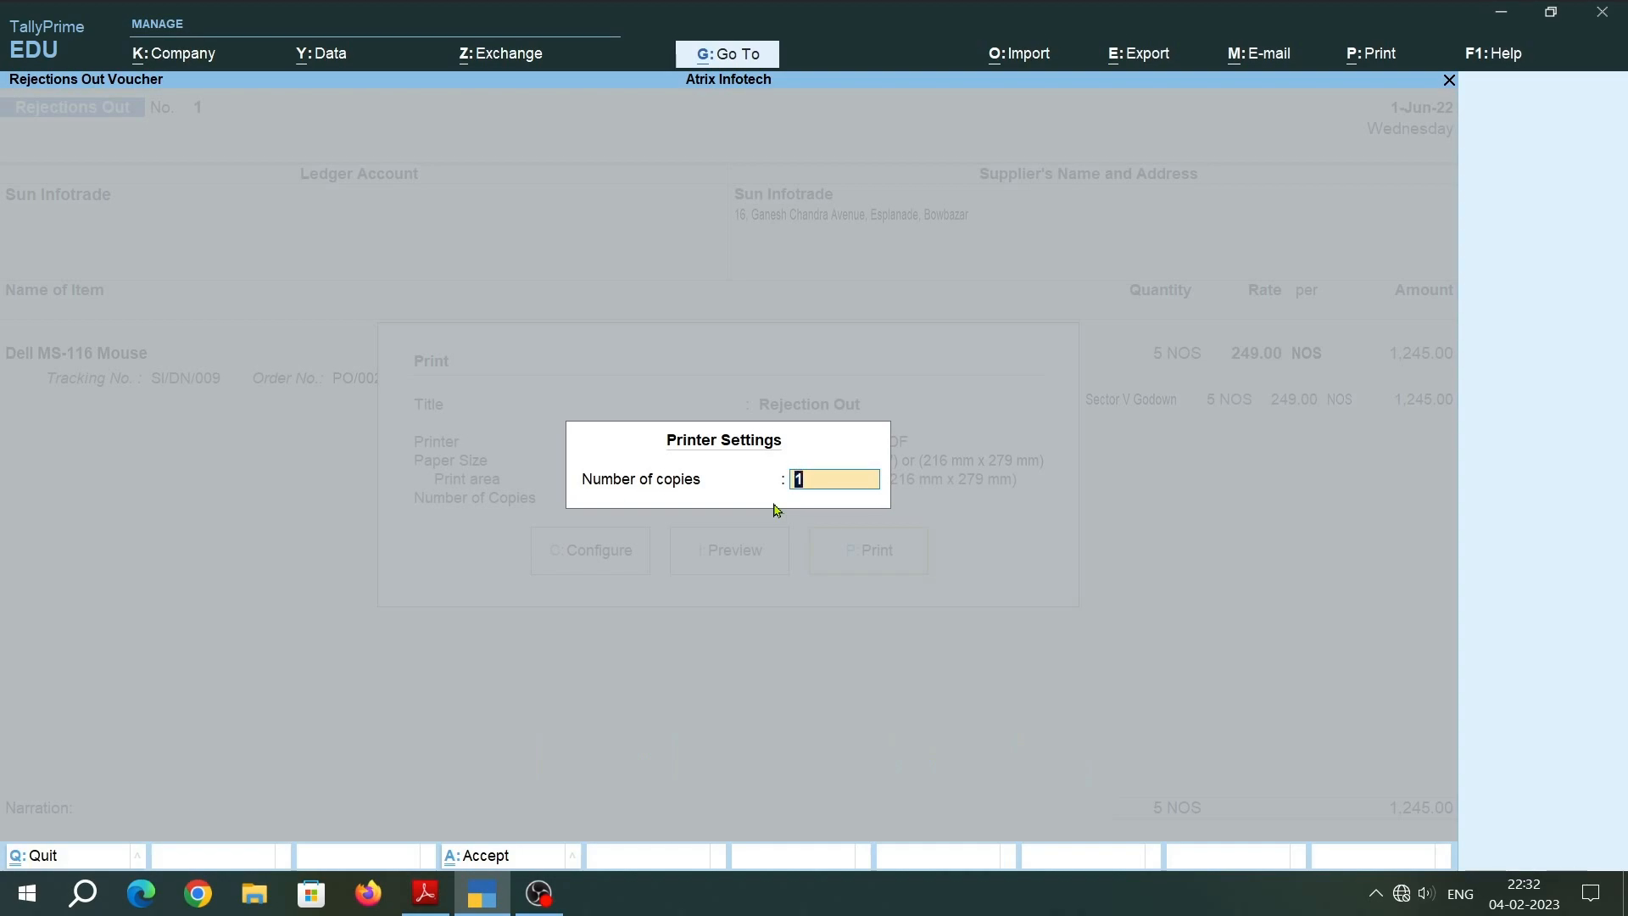
type("2")
key("Return")
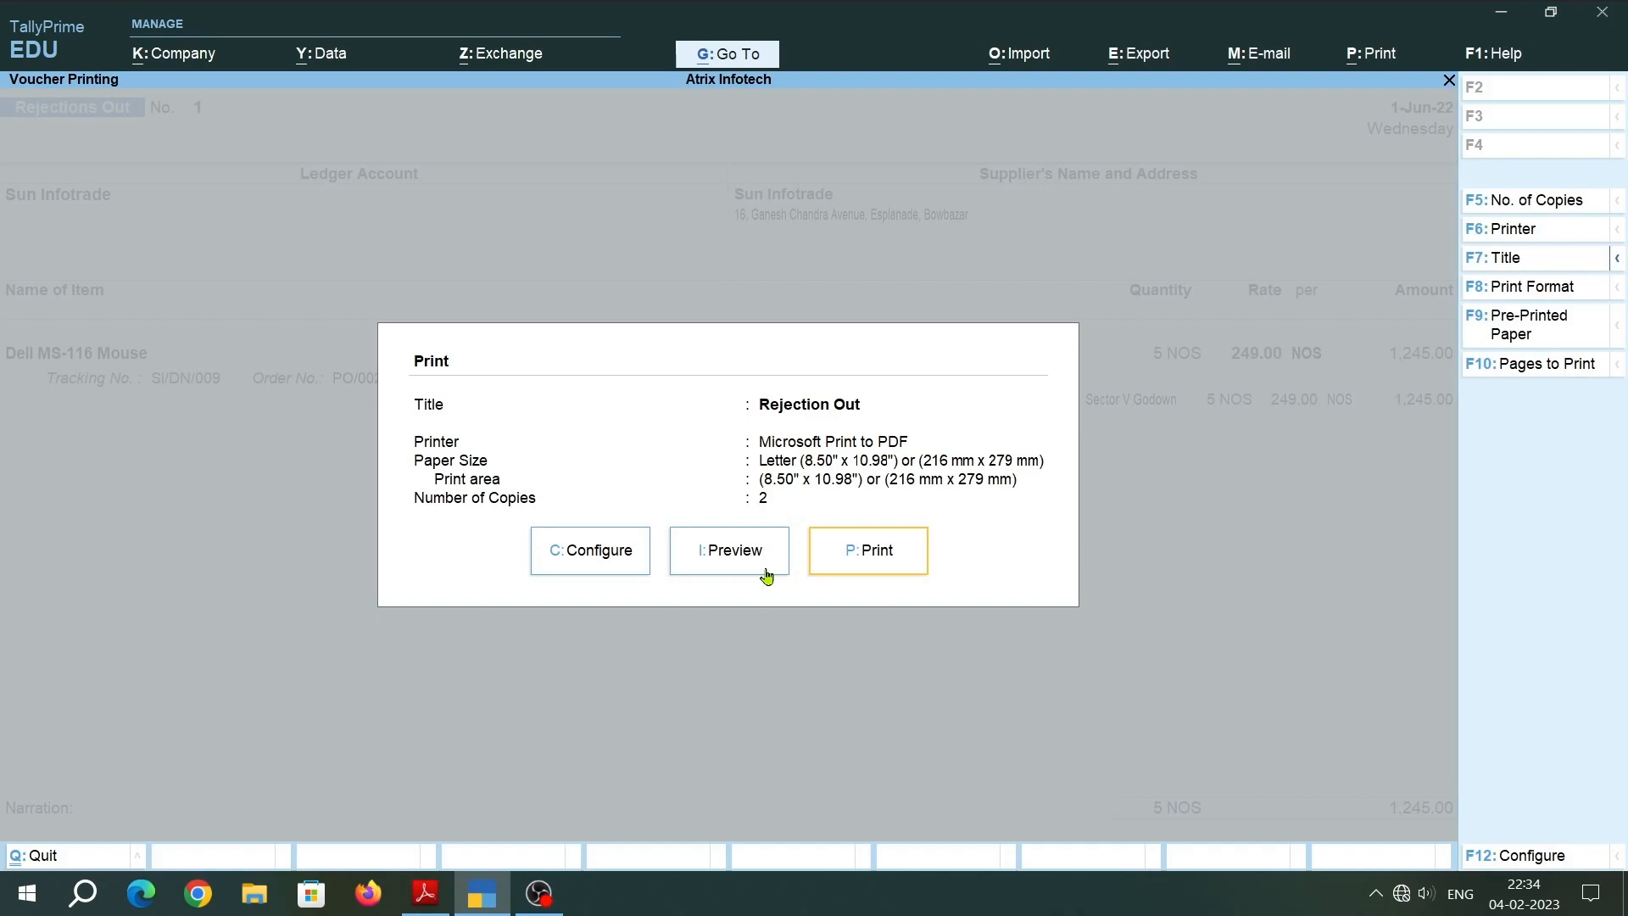
key("F6")
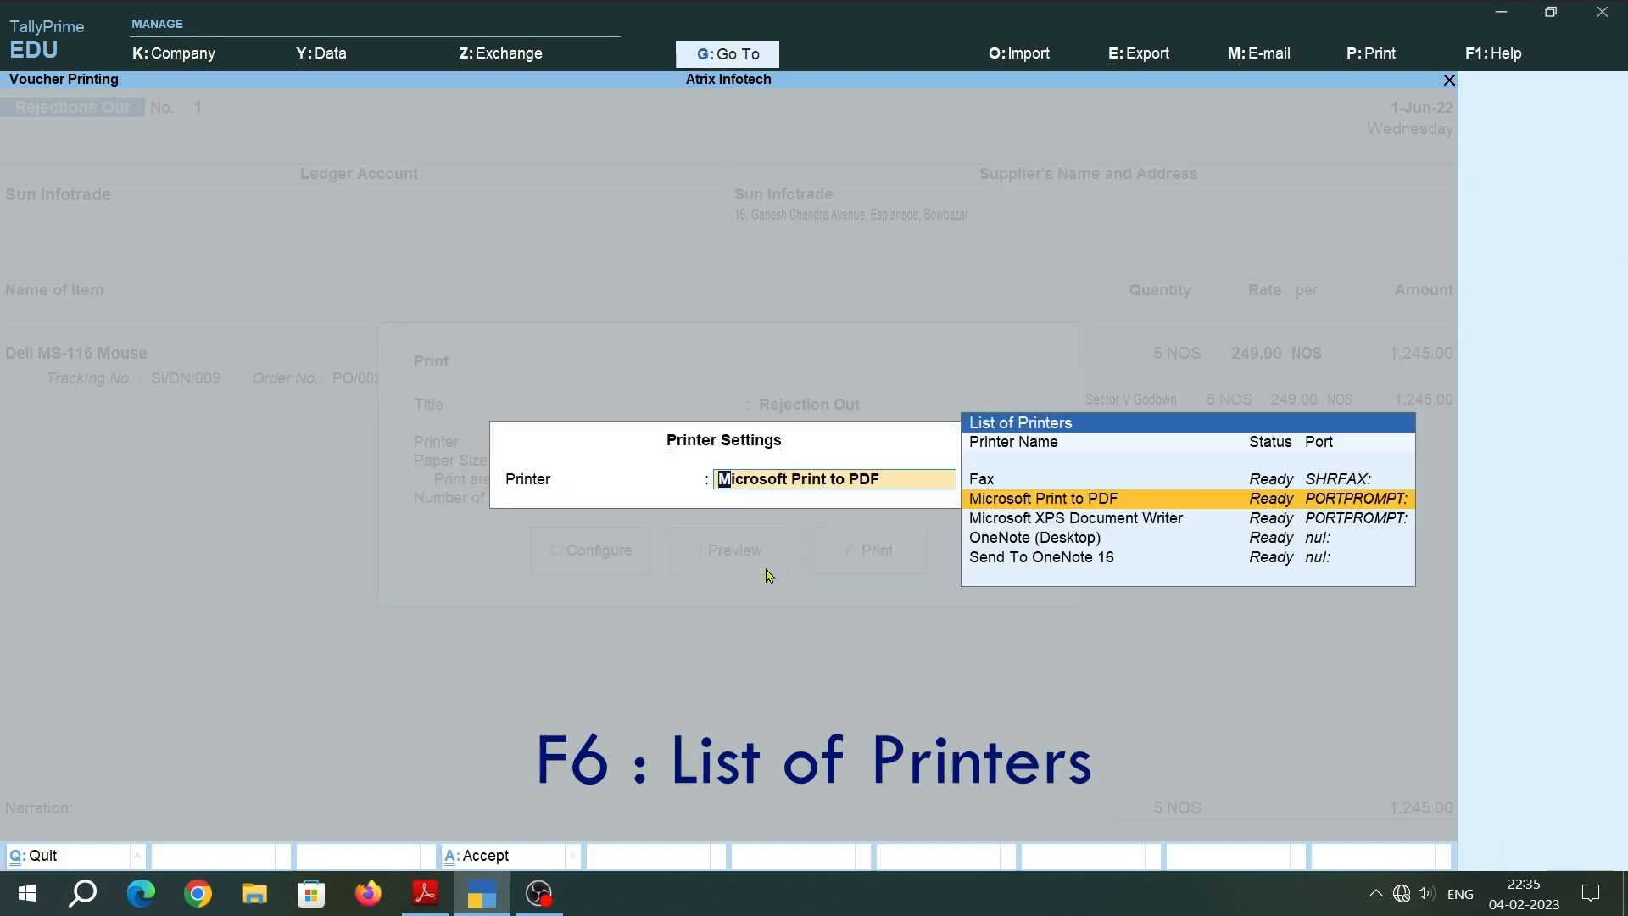
key("Return")
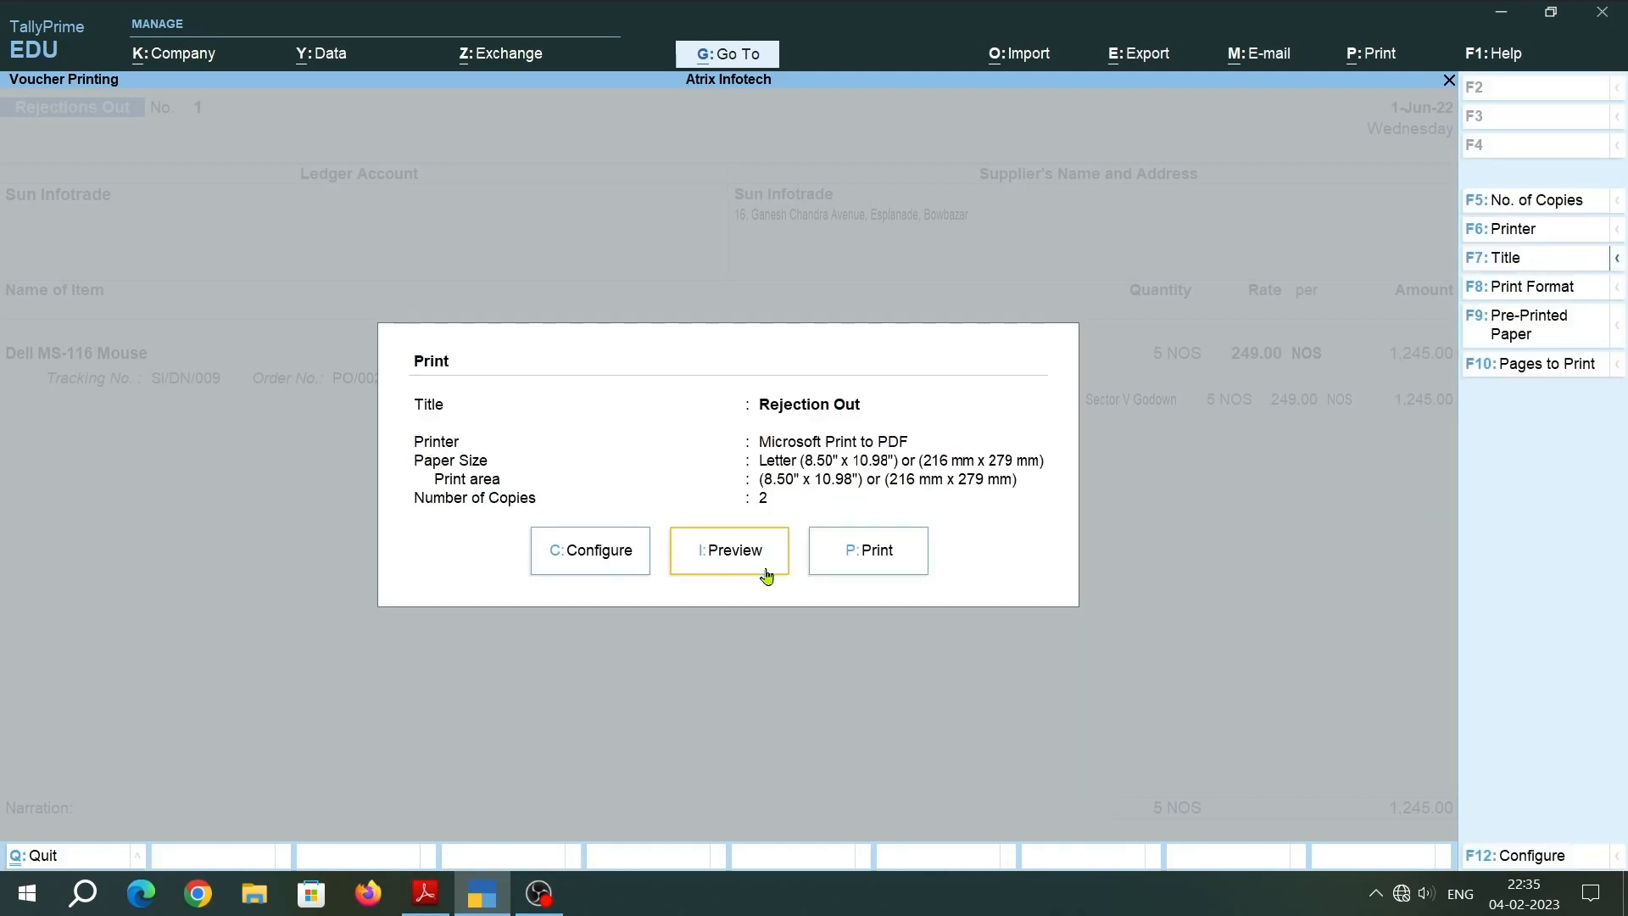
Preview the Rejection Out printout, examine it zoomed in from the header to the signatory area, and close the preview and print settings.
left_click(766, 576)
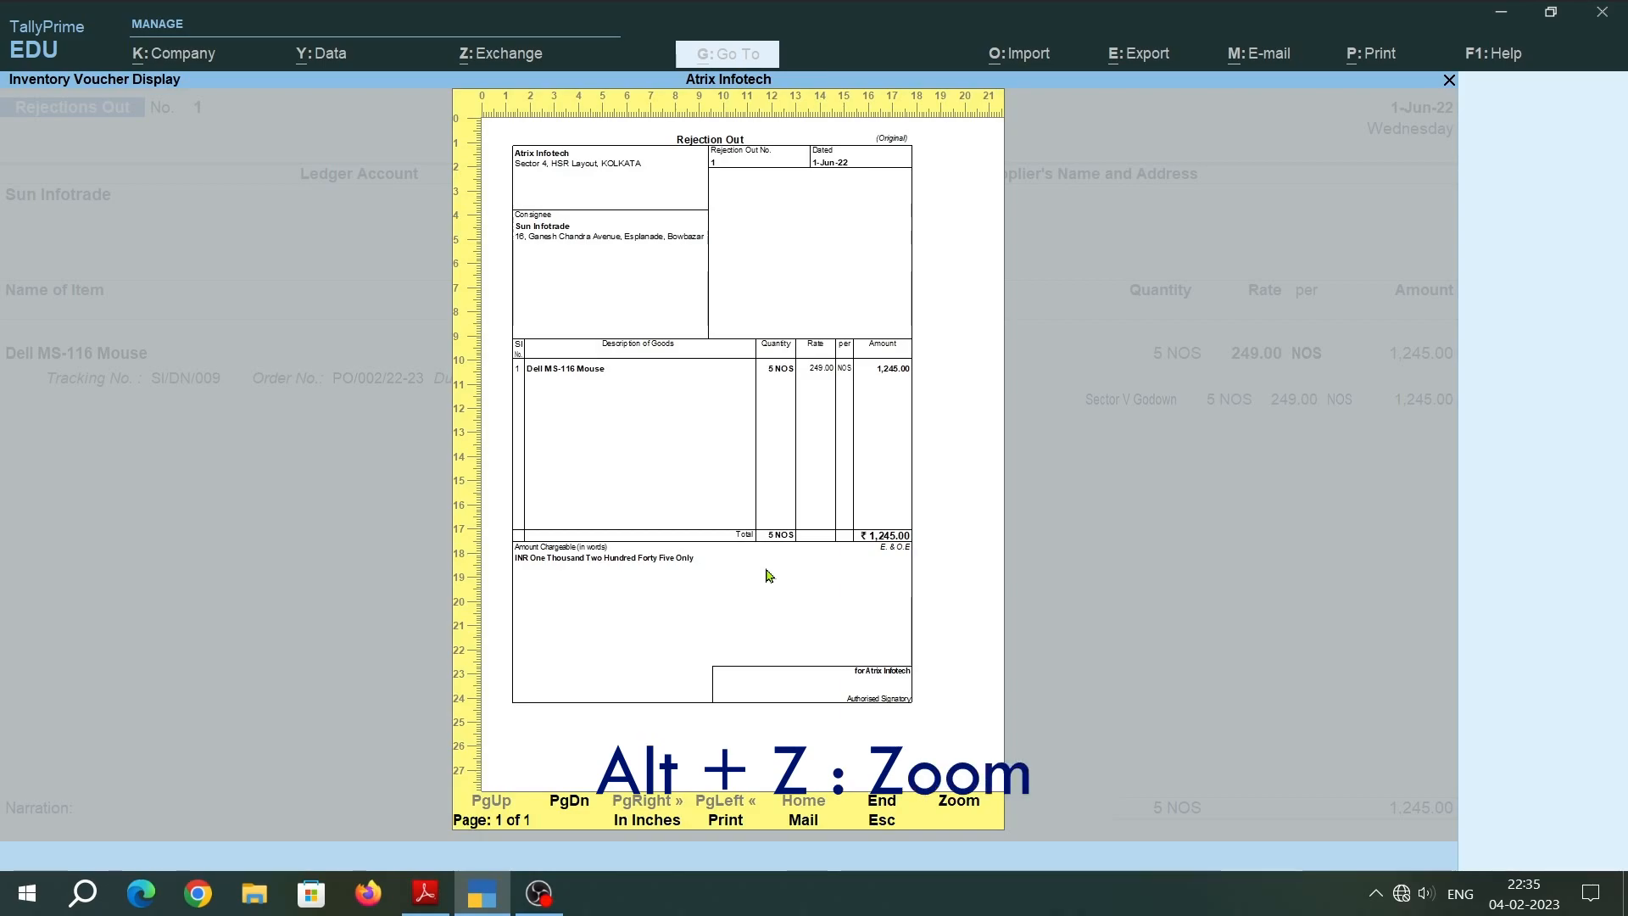
key("alt+z")
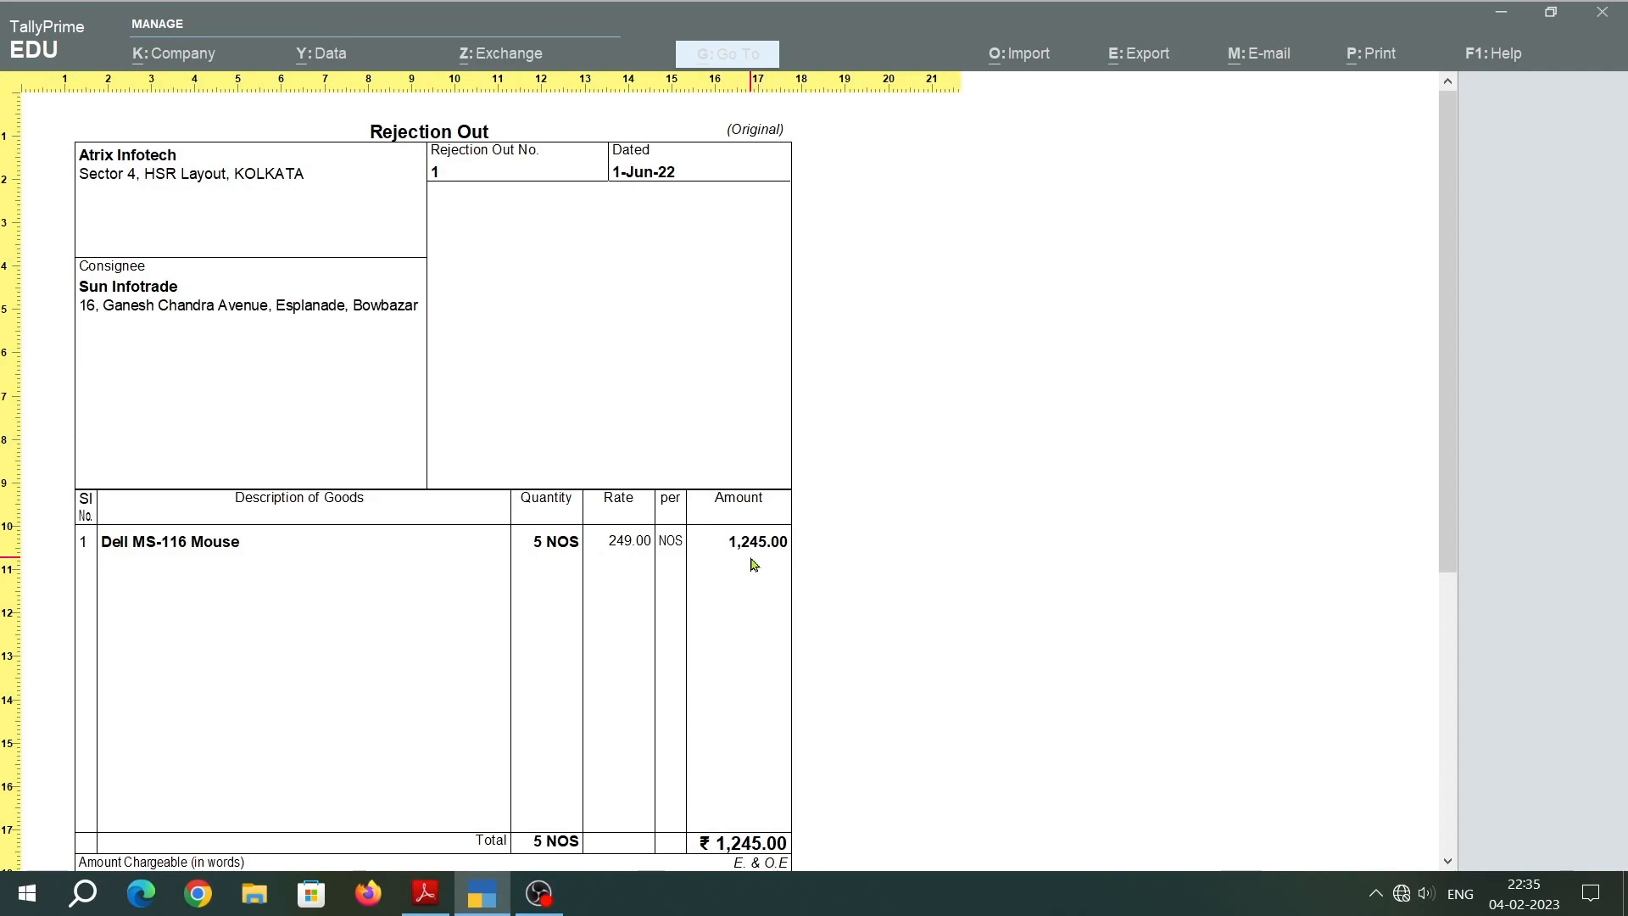
scroll(755, 564, "down", 2)
scroll(755, 564, "down", 5)
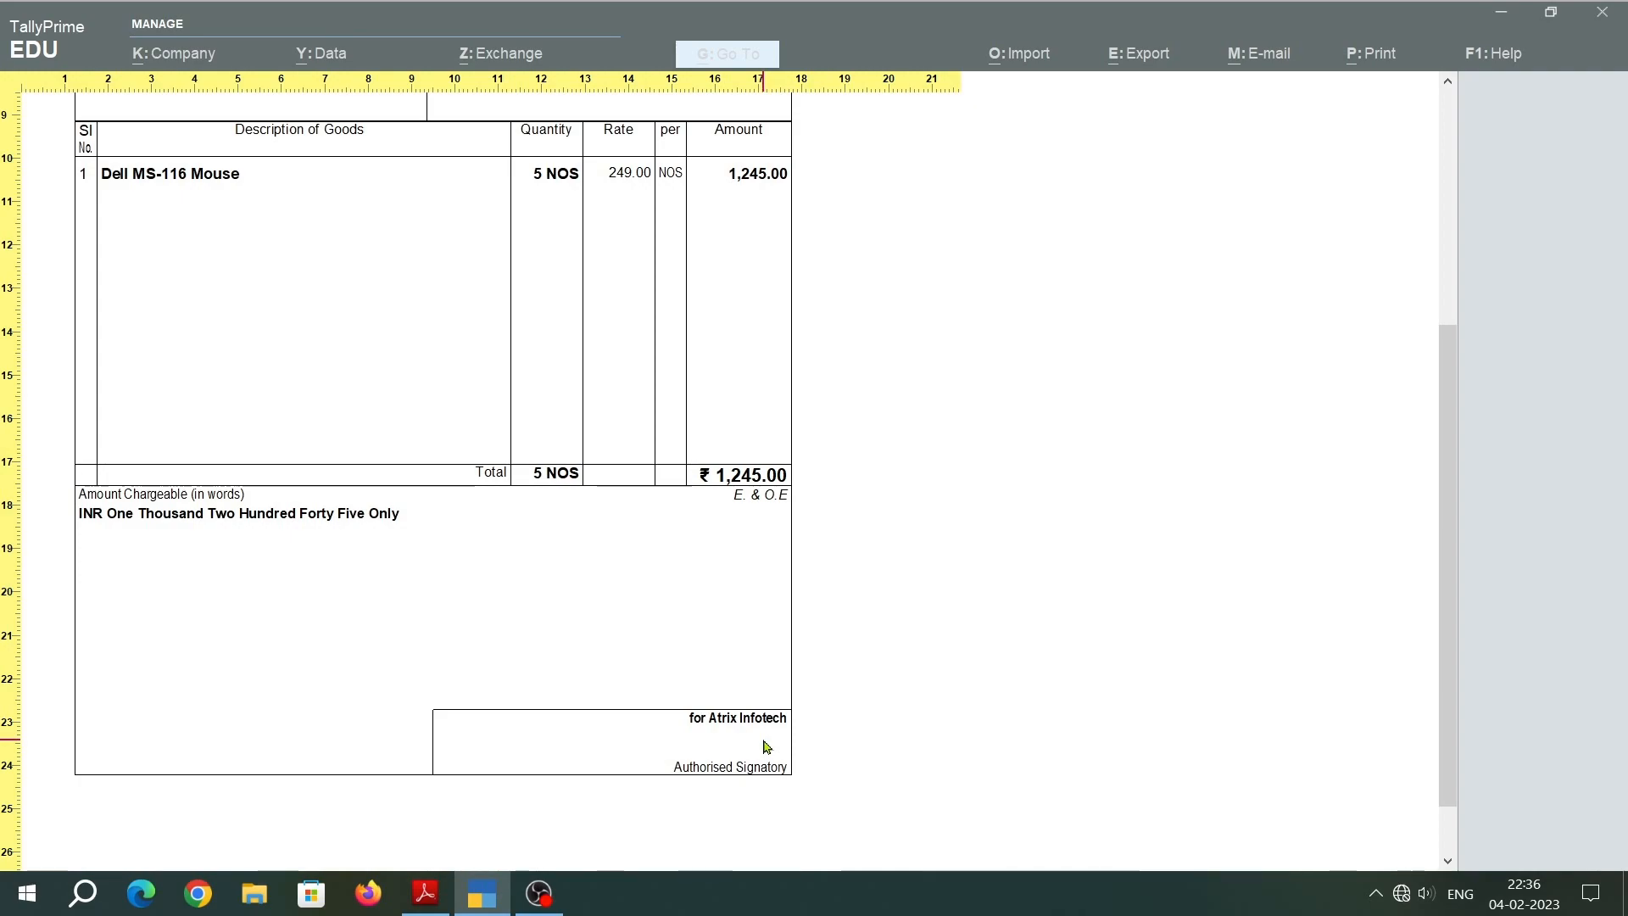
key("Escape")
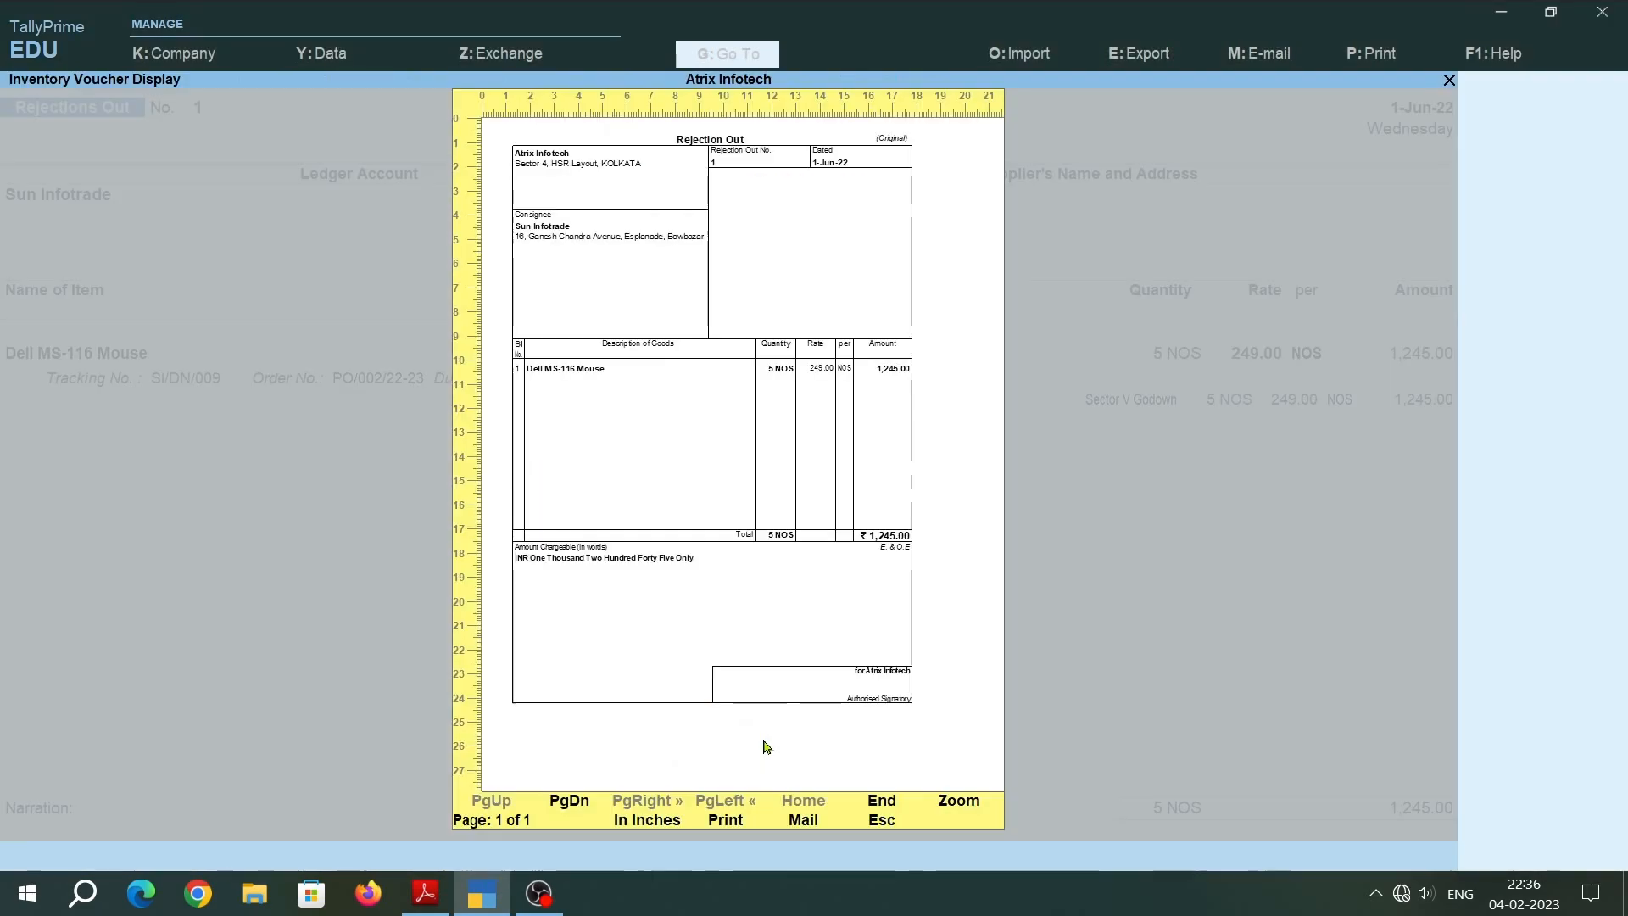
key("Escape")
key("Escape")
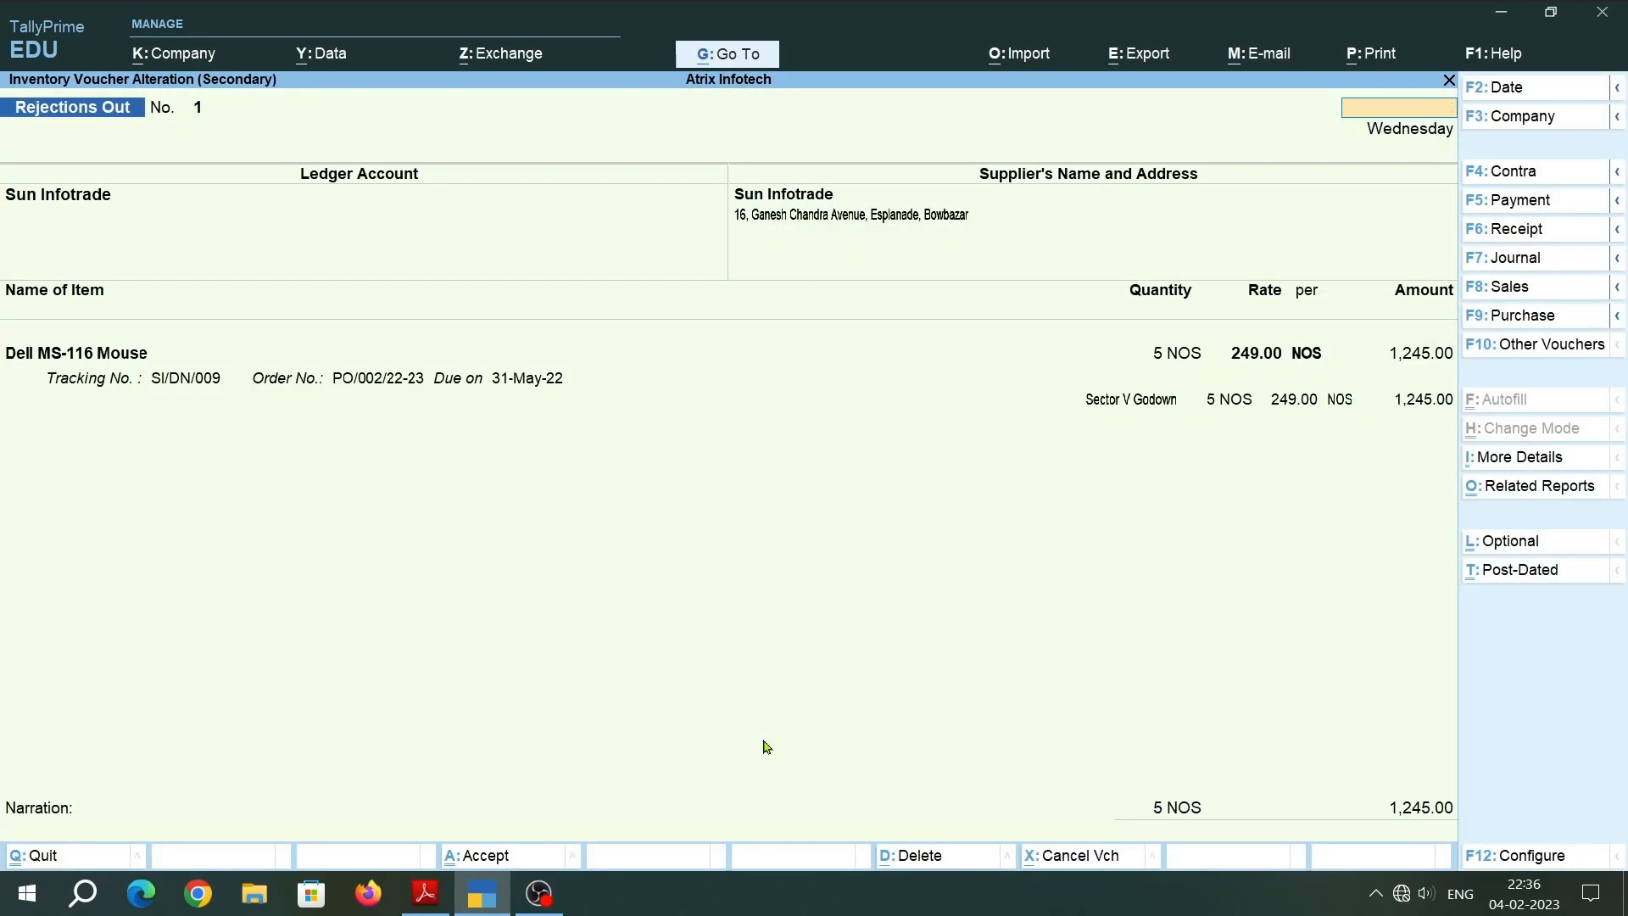
Quit the voucher alteration and close the Rejections Out Register to return to Inventory Books.
key("Escape")
key("y")
key("Escape")
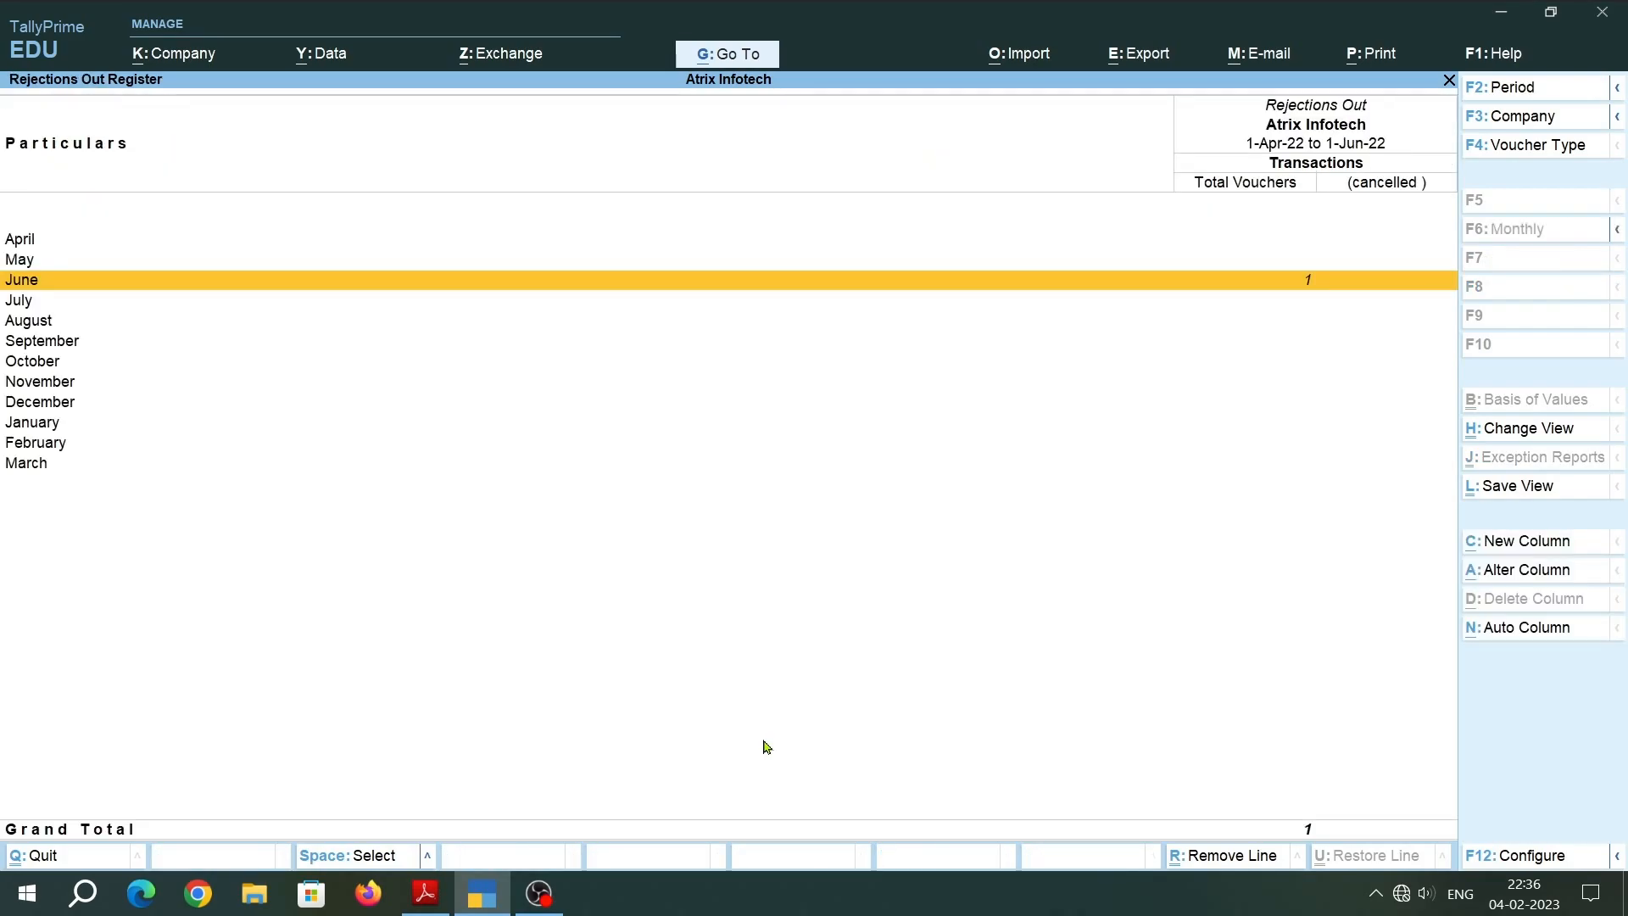
key("Escape")
key("Escape")
key("Escape")
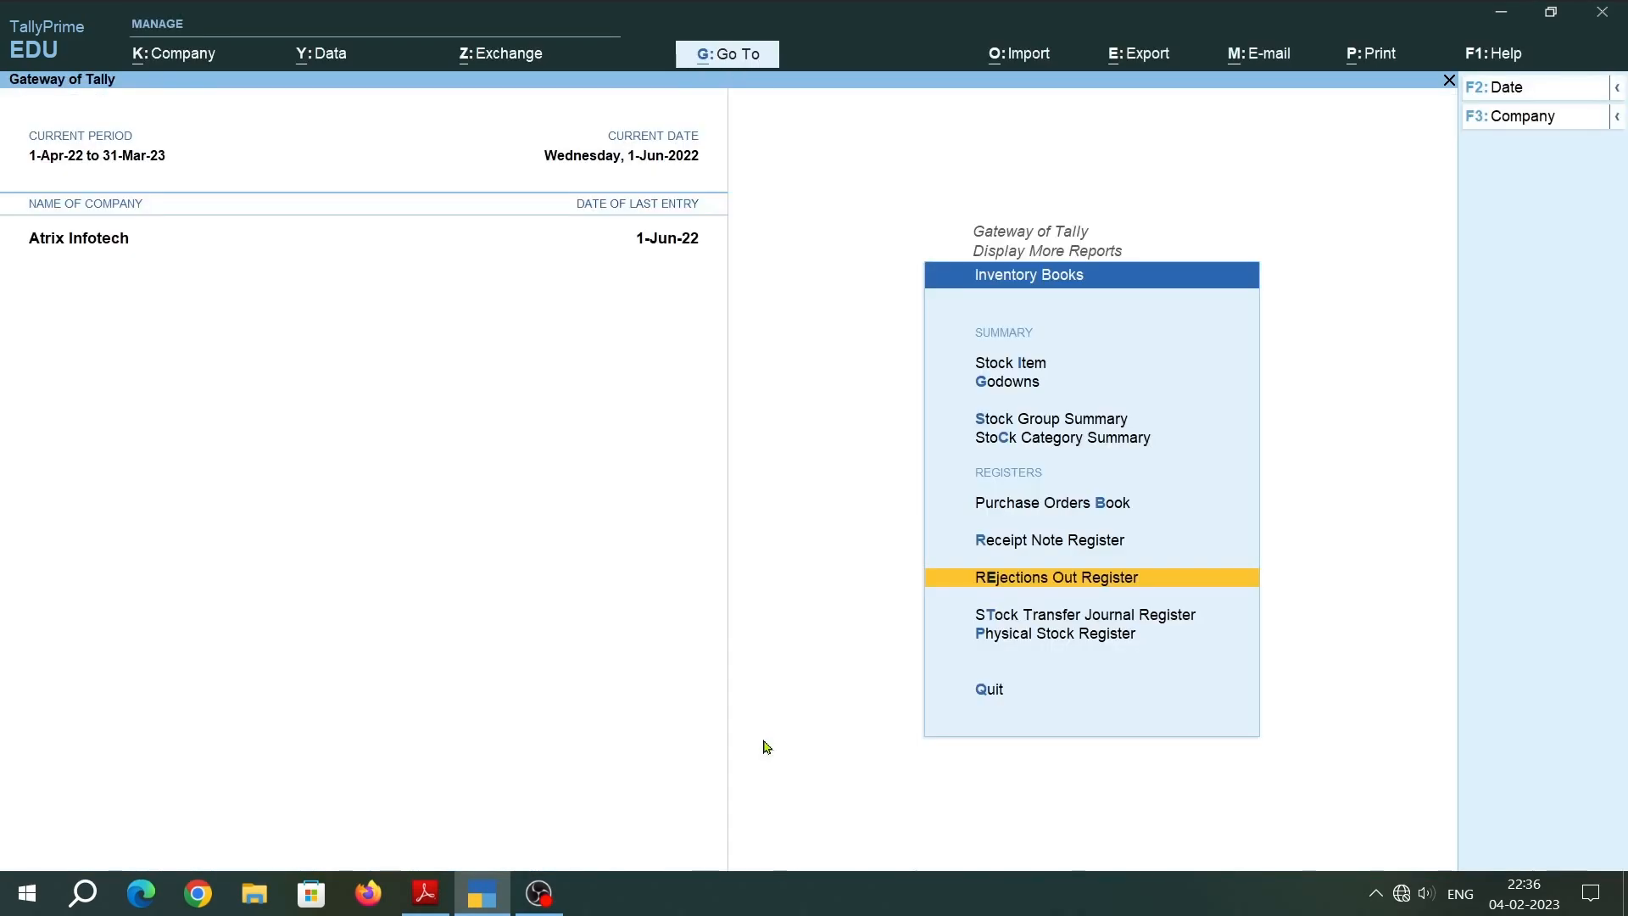